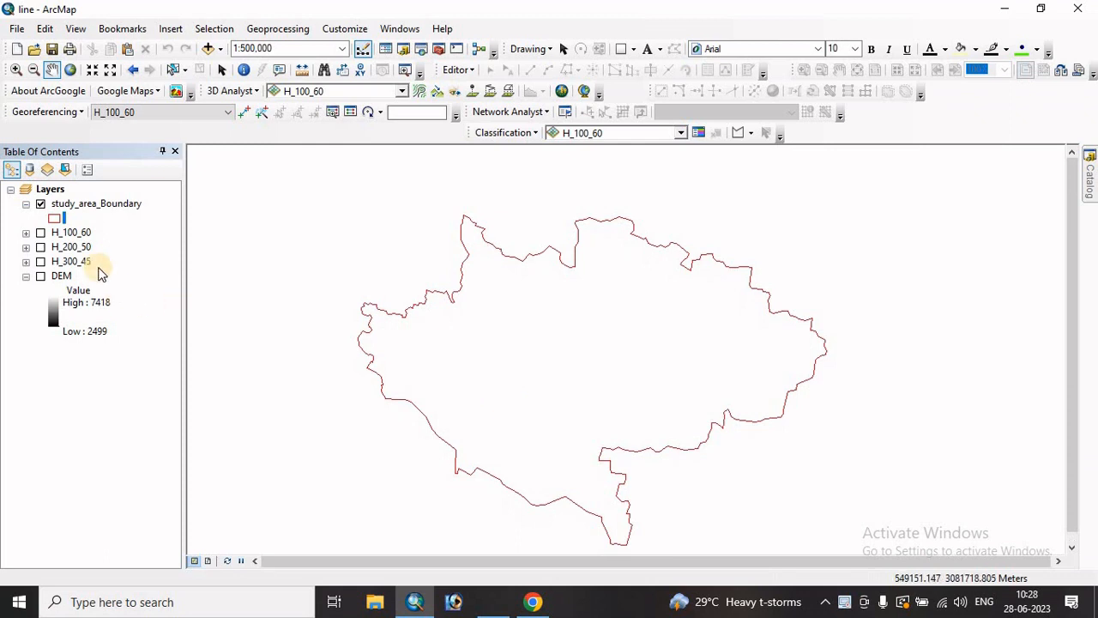
View the DEM layer and hide it again, and display the H_300_45, H_200_50 and H_100_60 hillshade layers.
{"action": "left_click", "coordinate": [41, 276]}
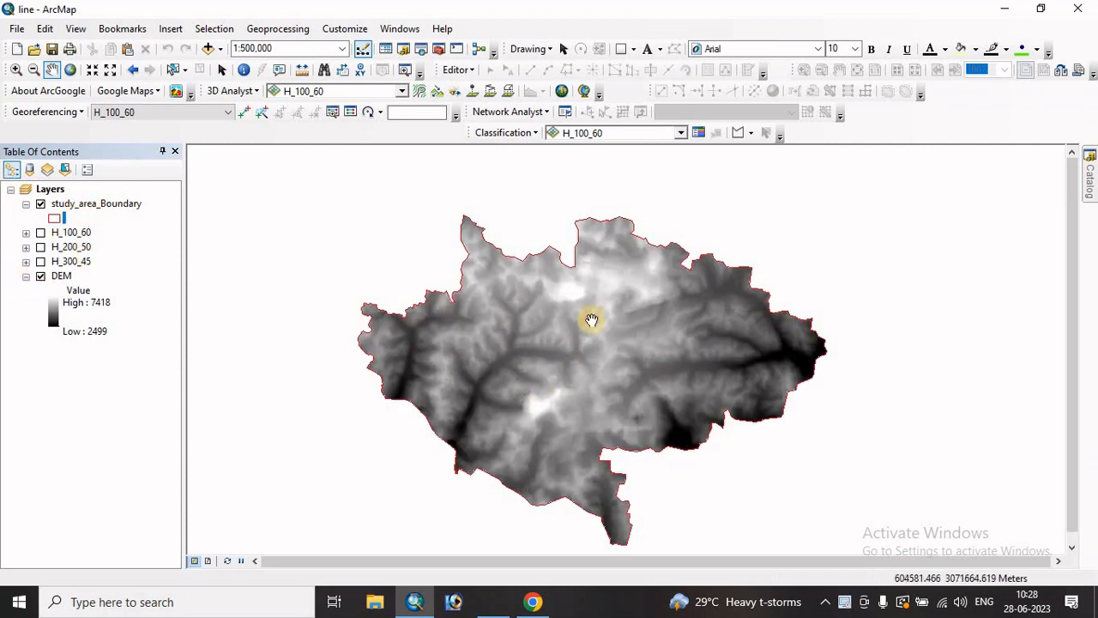
{"action": "left_click_drag", "start_coordinate": [591, 424], "coordinate": [569, 397]}
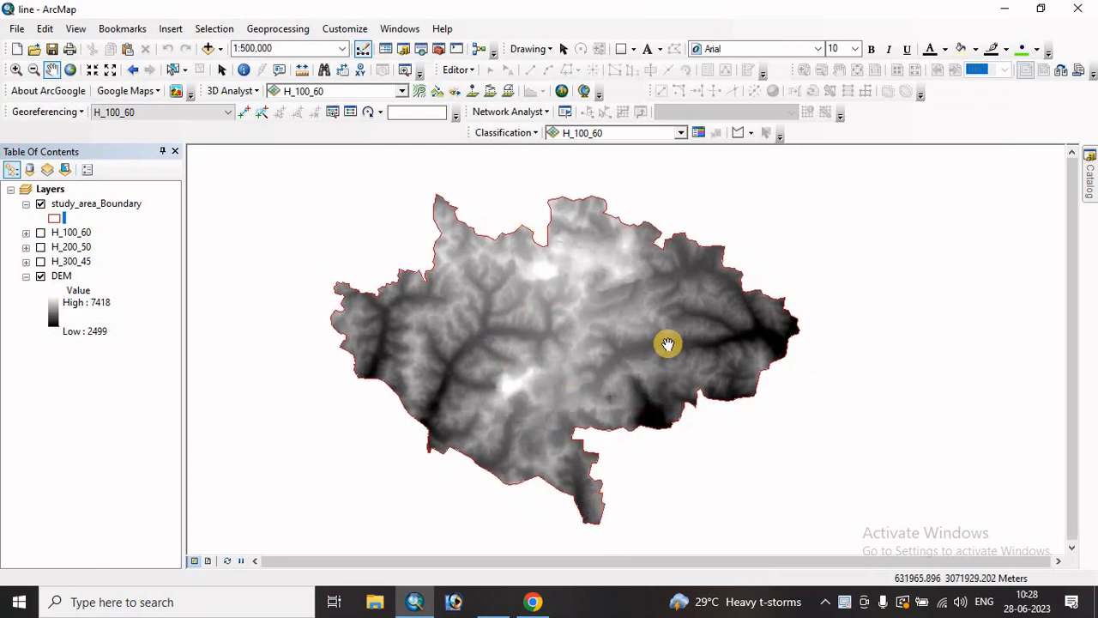
{"action": "left_click", "coordinate": [41, 276]}
{"action": "left_click", "coordinate": [40, 262]}
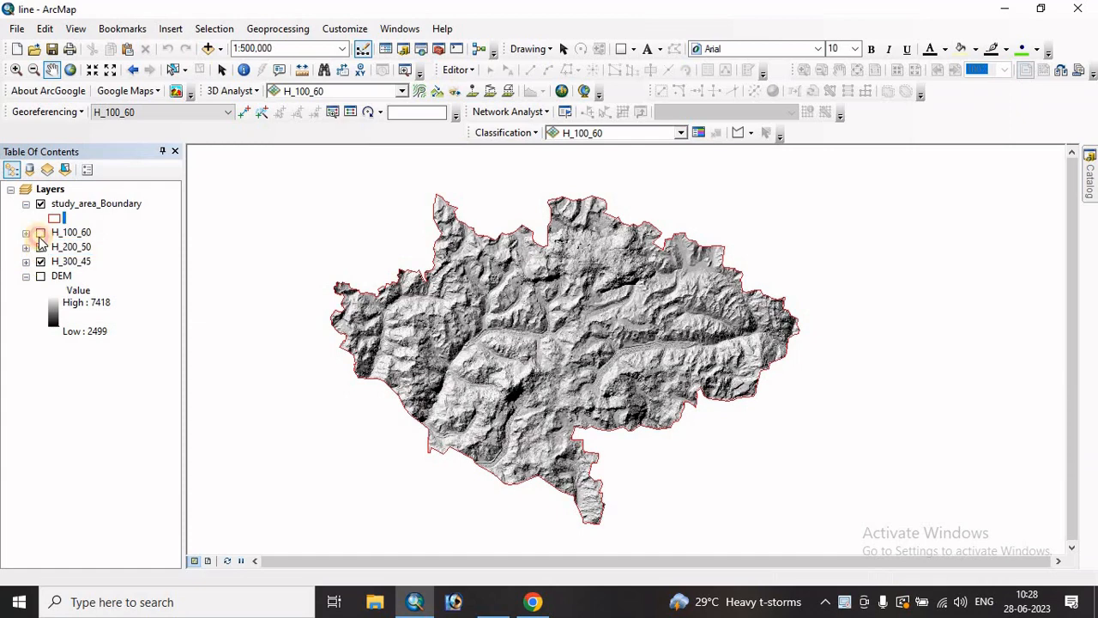
{"action": "left_click", "coordinate": [40, 233]}
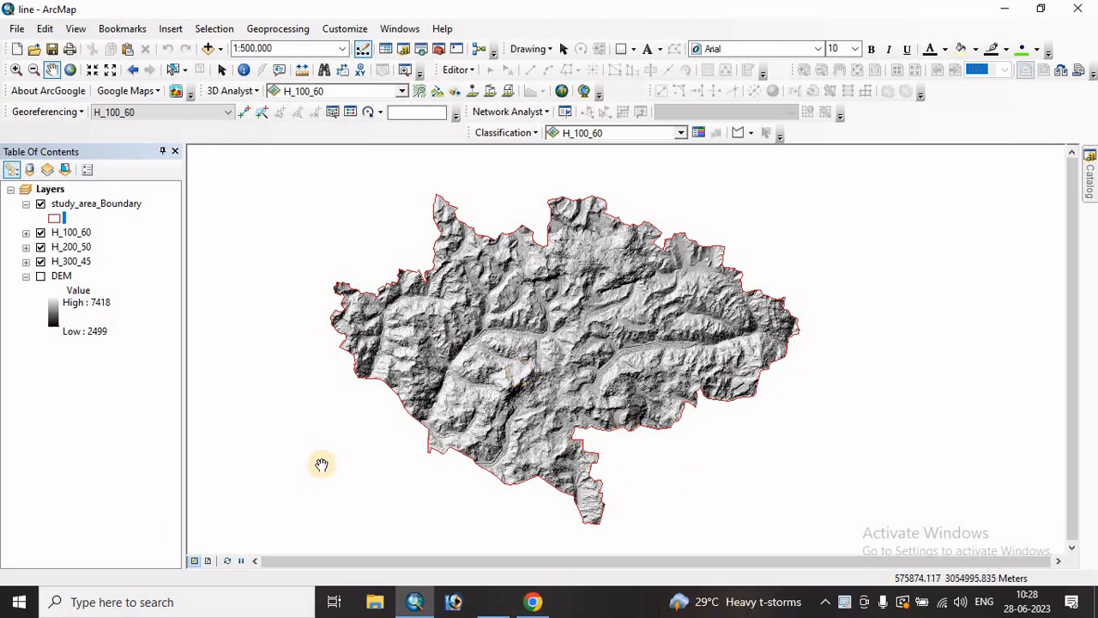
Look at the hillshade video on the YouTube channel page in Chrome and the azimuth and altitude table in the lineament density image.
{"action": "left_click", "coordinate": [533, 601]}
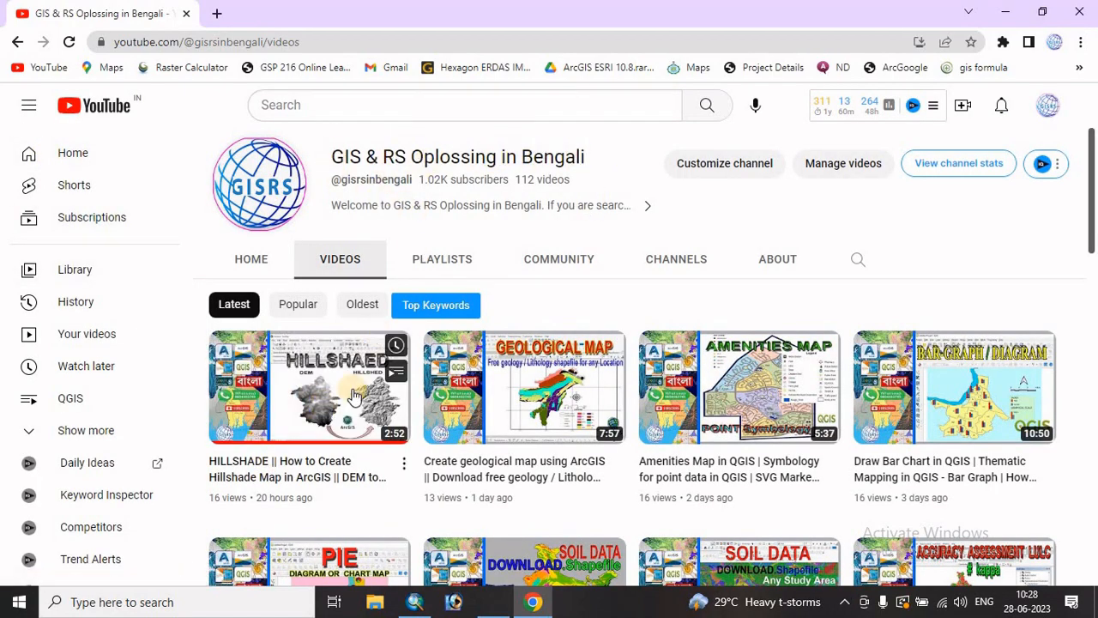
{"action": "mouse_move", "coordinate": [348, 422]}
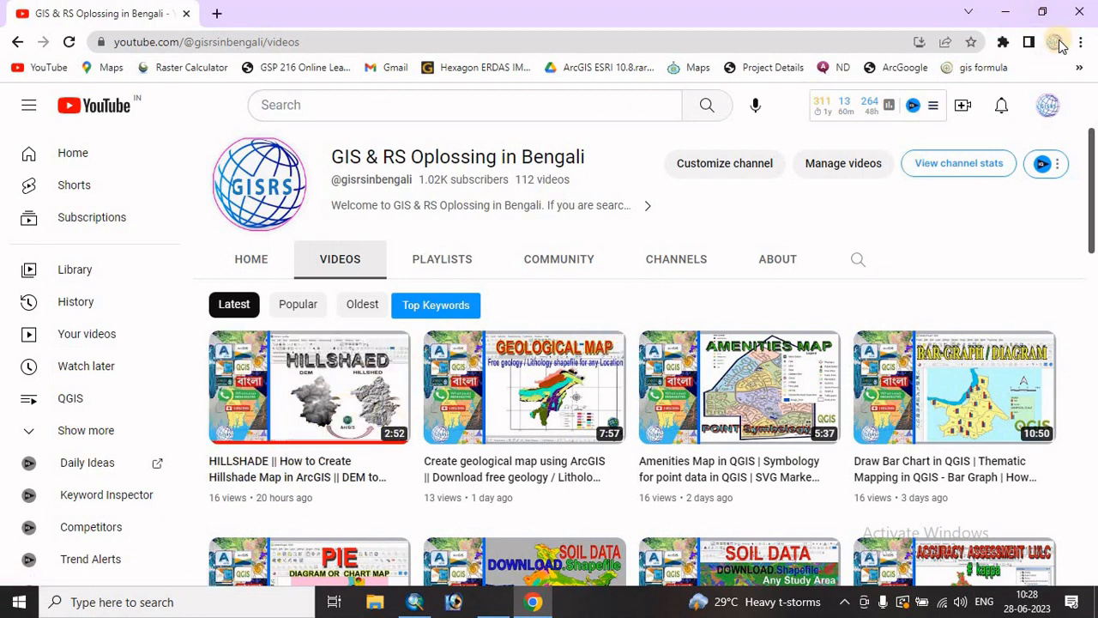
{"action": "left_click", "coordinate": [1083, 14]}
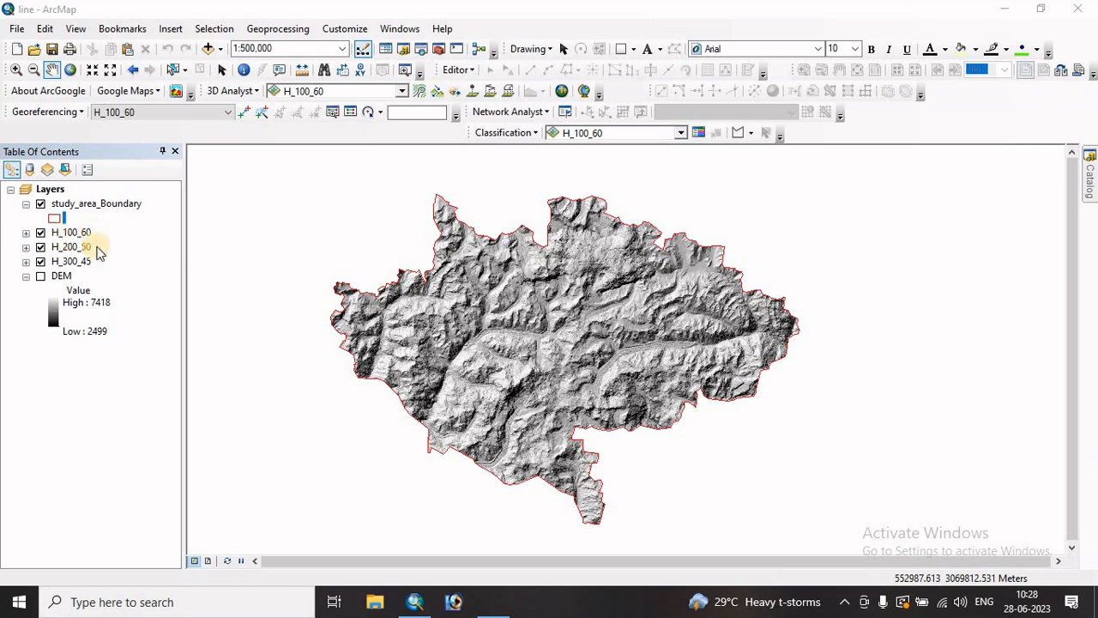
{"action": "left_click", "coordinate": [500, 603]}
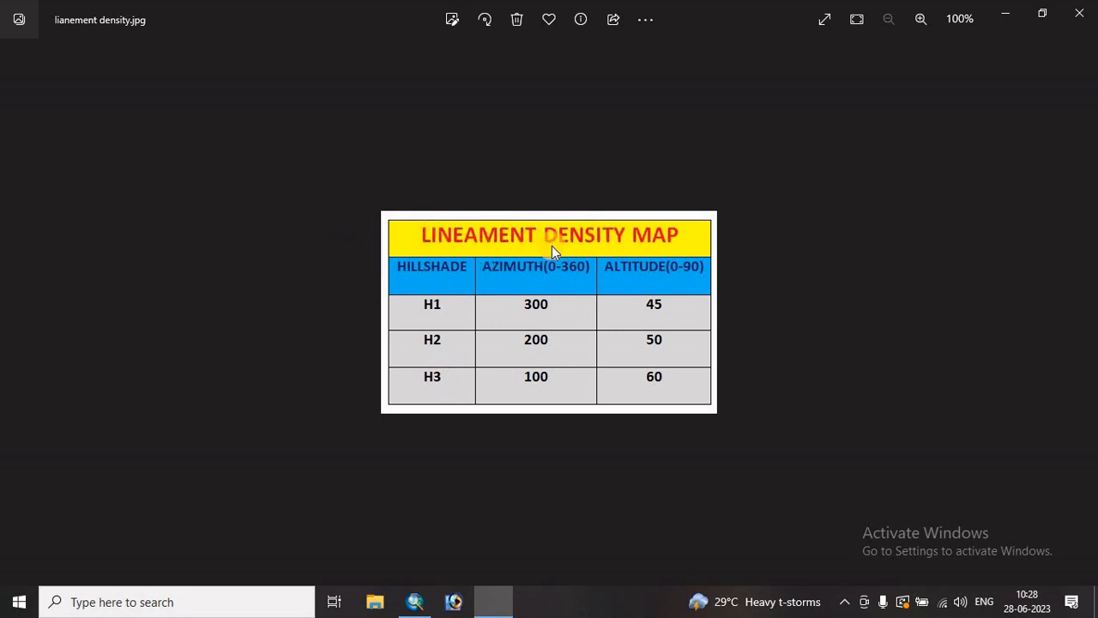
{"action": "left_click", "coordinate": [1004, 13]}
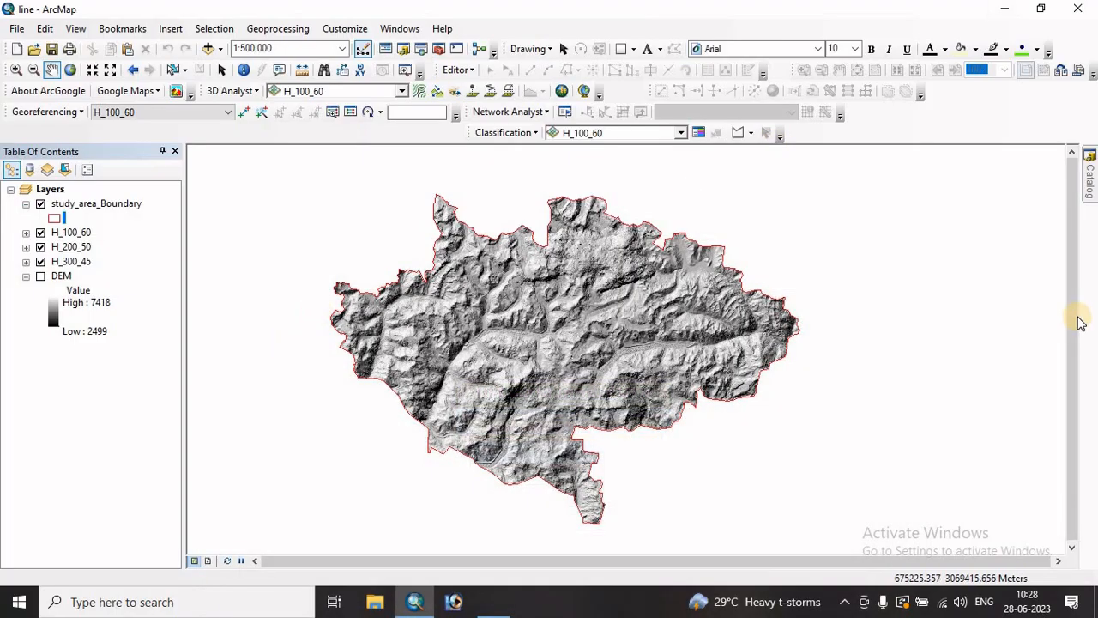
Open the Hillshade tool from the Surface toolset of Spatial Analyst Tools.
{"action": "left_click", "coordinate": [439, 51]}
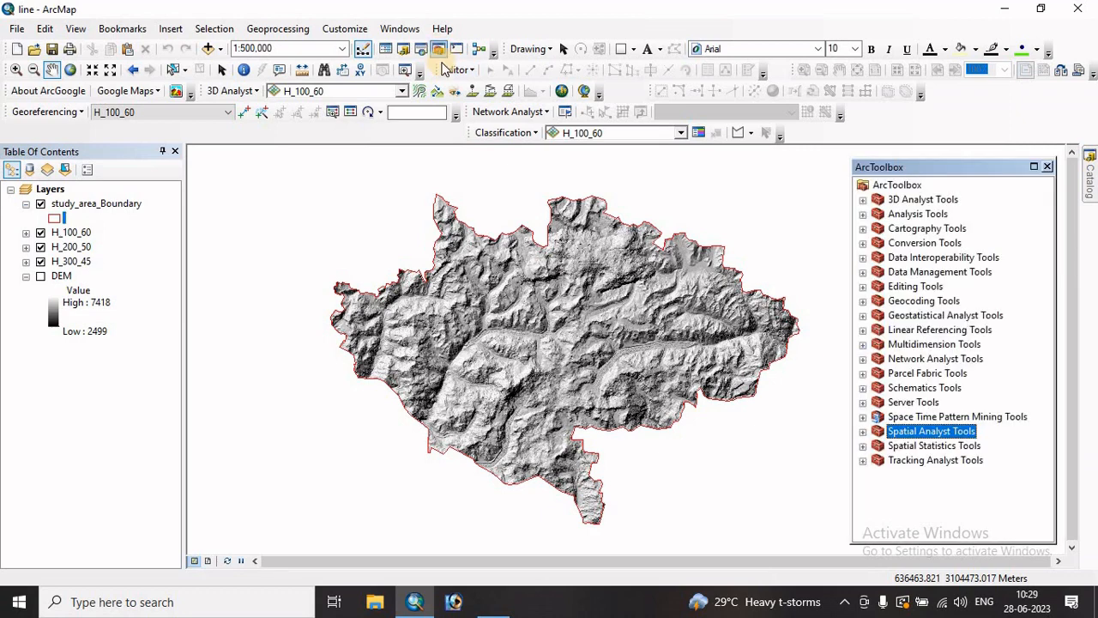
{"action": "left_click", "coordinate": [863, 431]}
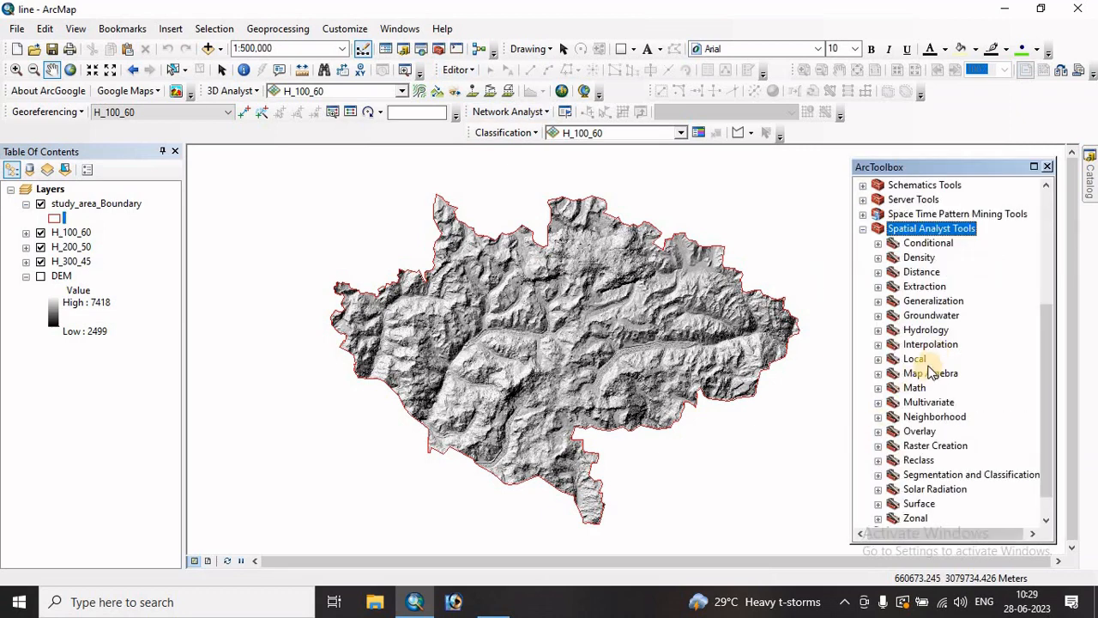
{"action": "scroll", "coordinate": [931, 371], "scroll_direction": "down", "scroll_amount": 1}
{"action": "double_click", "coordinate": [916, 473]}
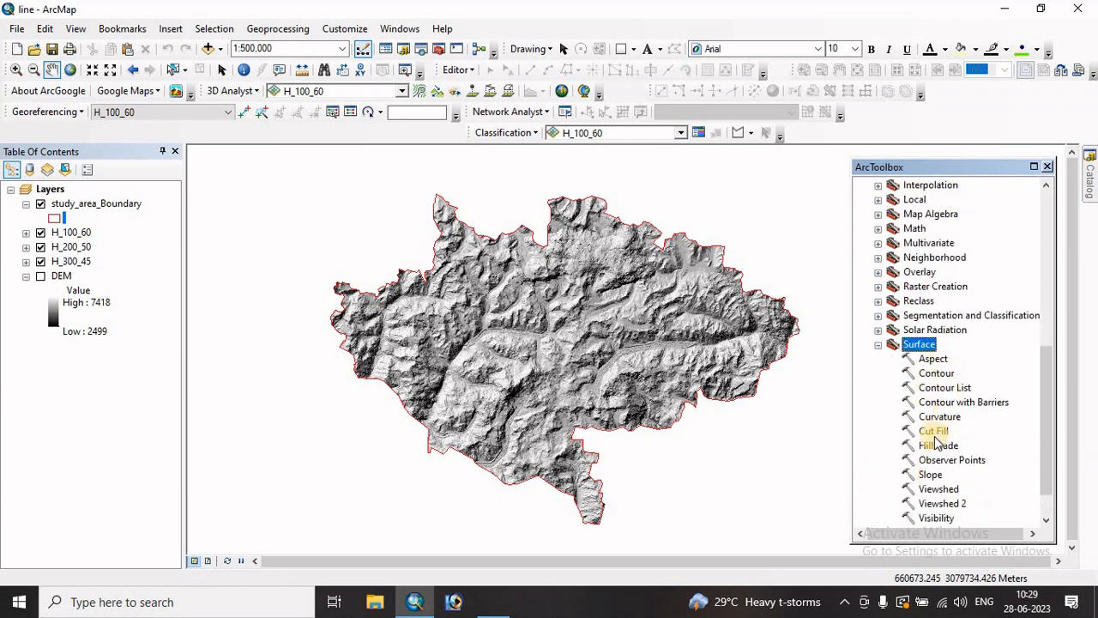
{"action": "left_click", "coordinate": [938, 445]}
{"action": "double_click", "coordinate": [939, 445]}
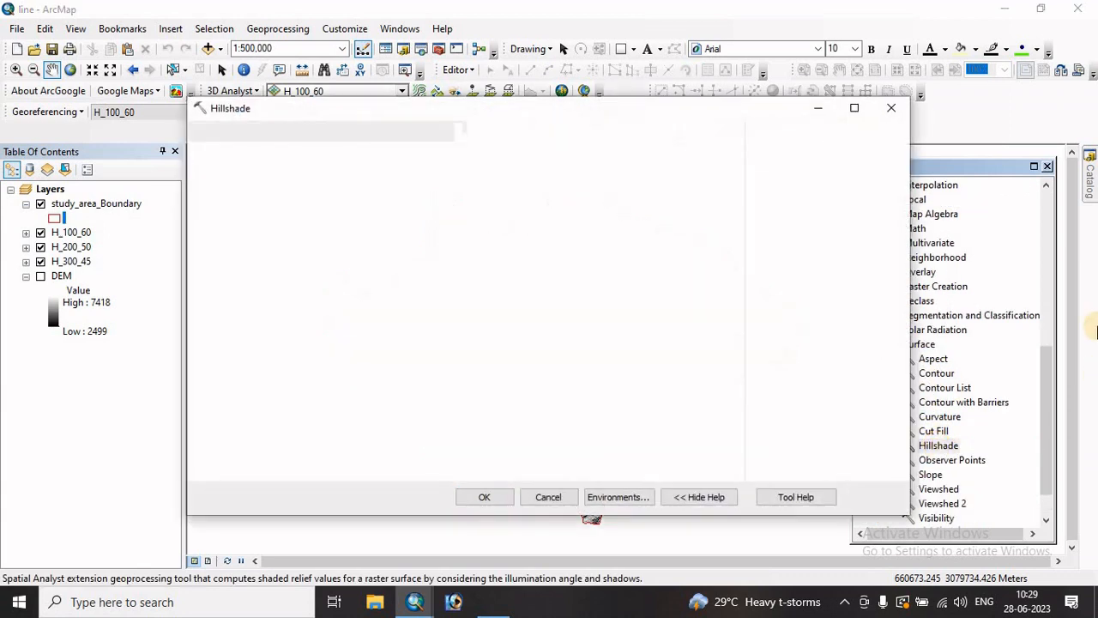
Choose DEM as the input raster for the hillshade and review the output raster path.
{"action": "left_click", "coordinate": [610, 185]}
{"action": "left_click", "coordinate": [685, 154]}
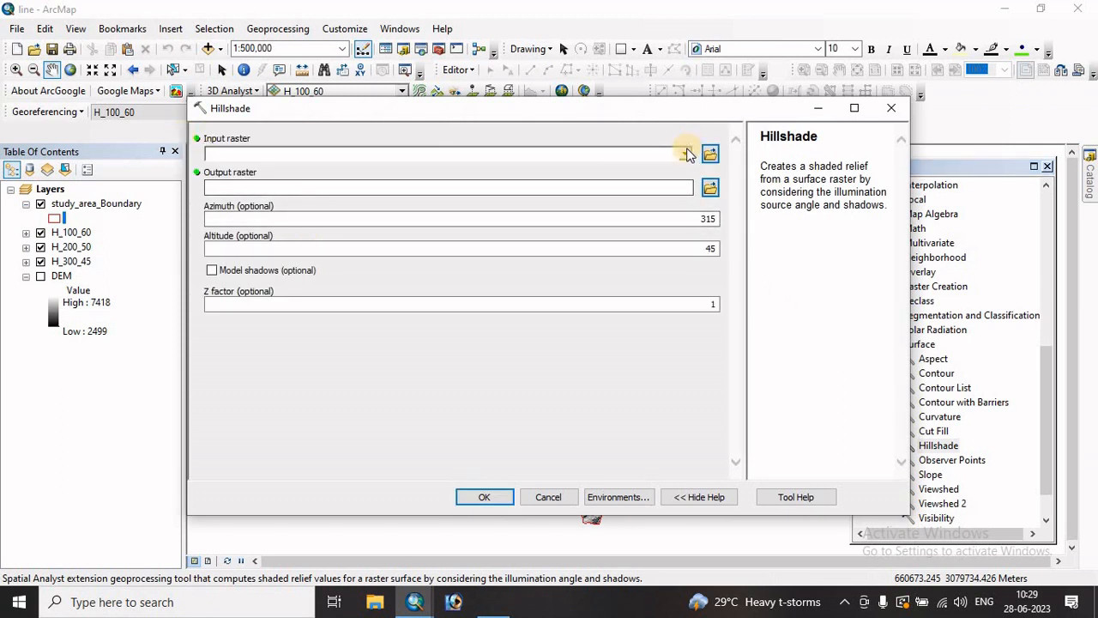
{"action": "left_click", "coordinate": [268, 213]}
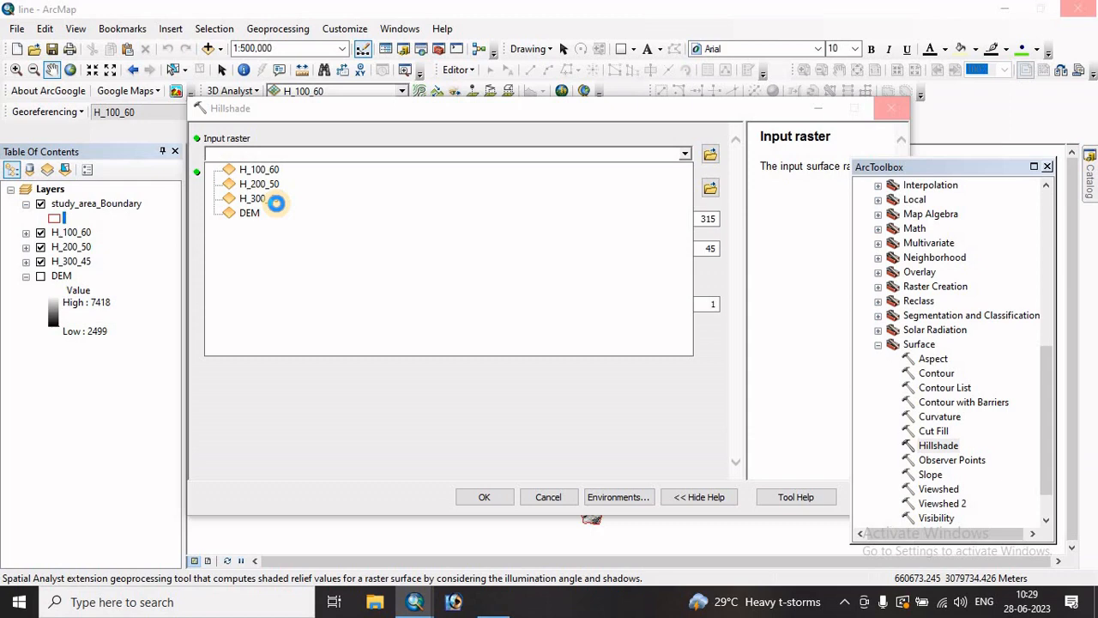
{"action": "left_click", "coordinate": [278, 212]}
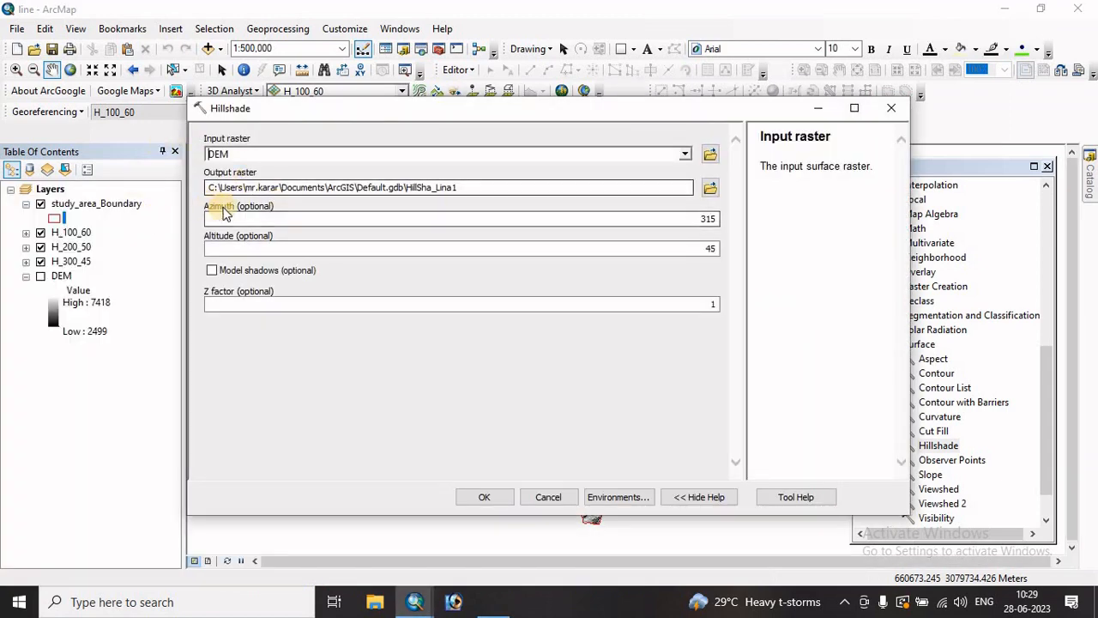
{"action": "left_click", "coordinate": [482, 188]}
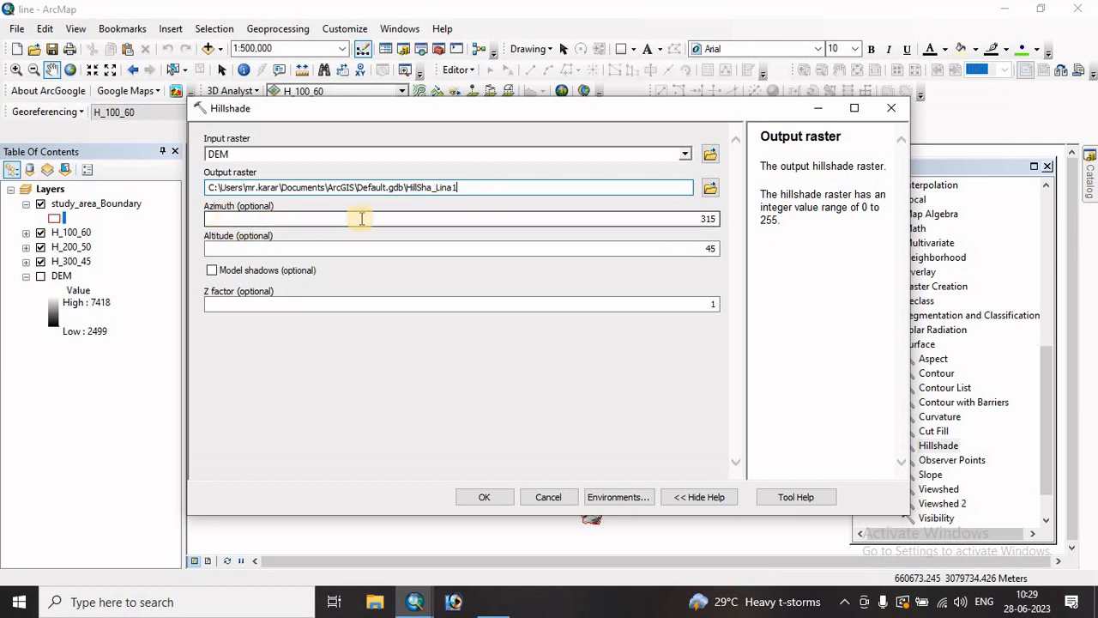
Set the hillshade azimuth to 300 with altitude 45 and Z factor 1, following row H1 of the reference table, and cancel the tool.
{"action": "double_click", "coordinate": [707, 218]}
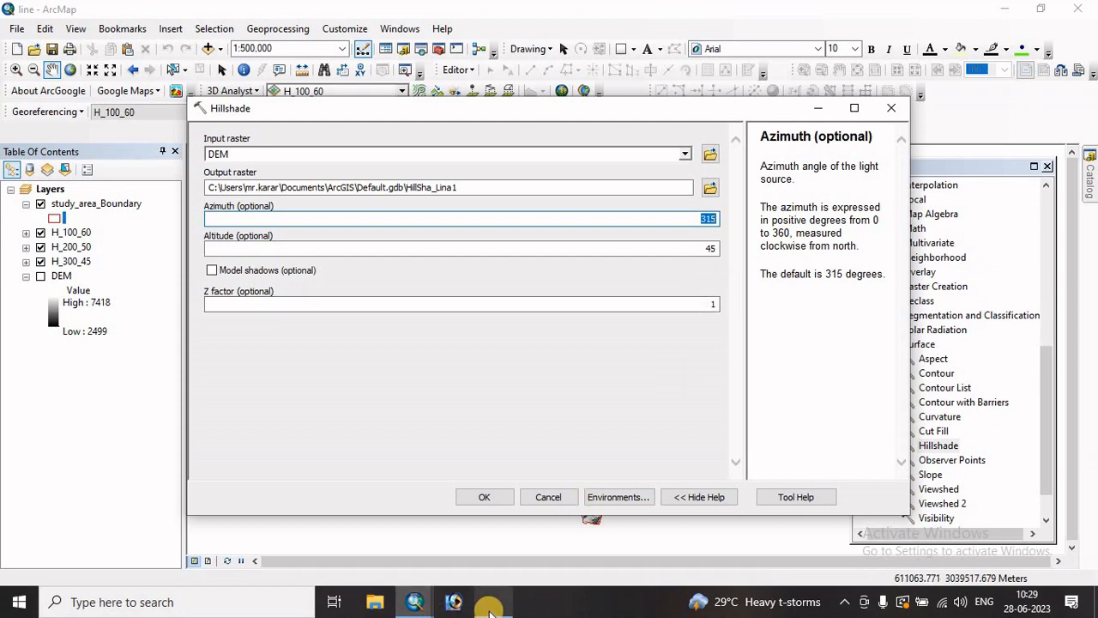
{"action": "left_click", "coordinate": [493, 601]}
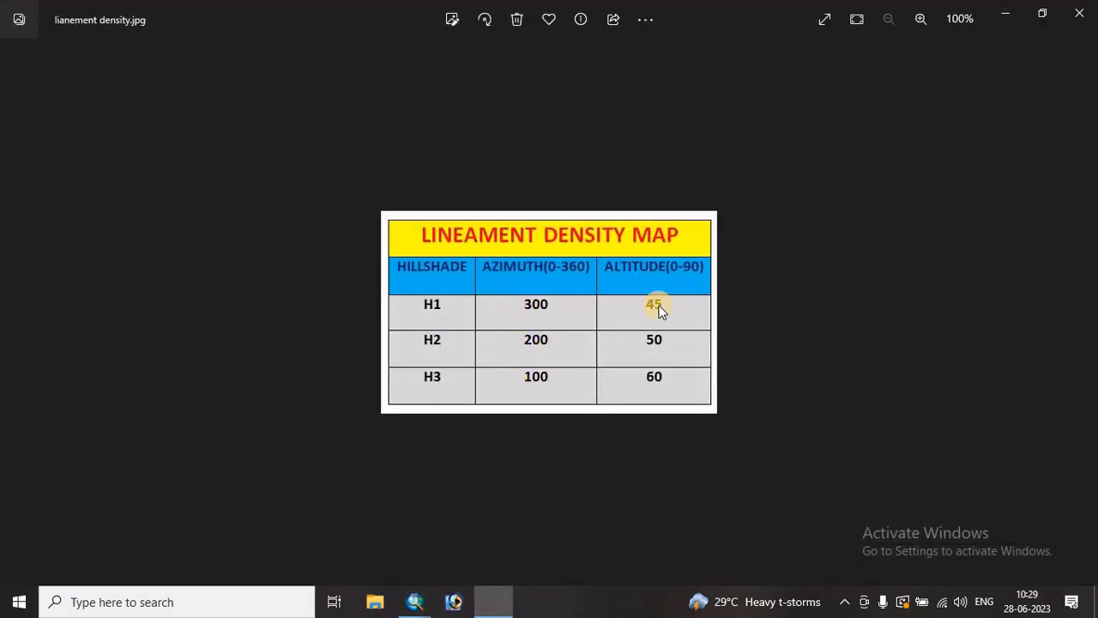
{"action": "mouse_move", "coordinate": [417, 599]}
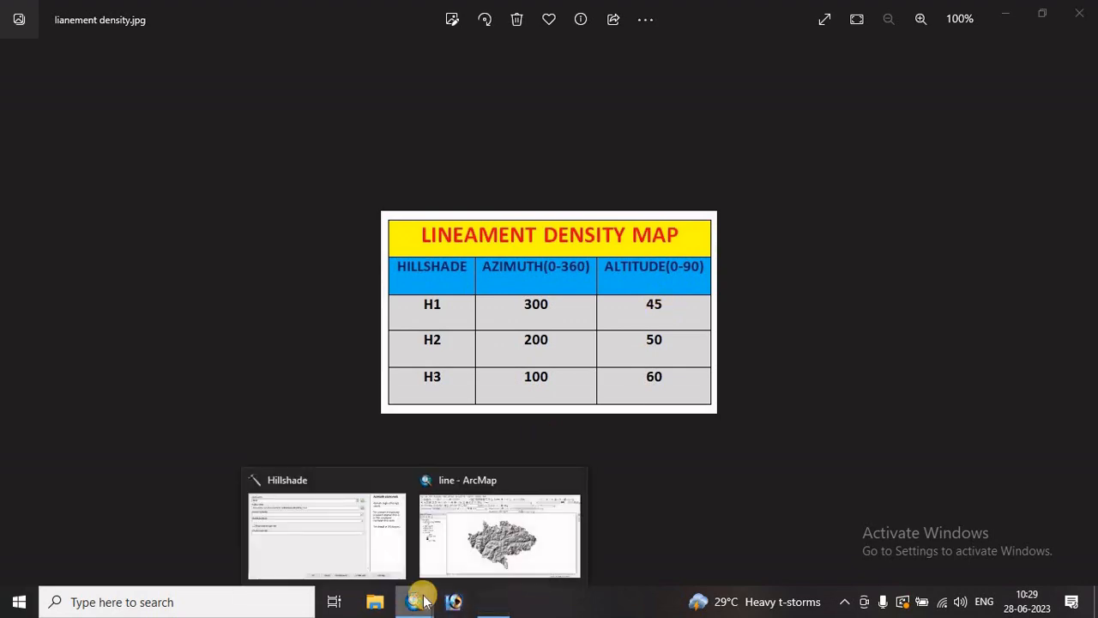
{"action": "left_click", "coordinate": [466, 522]}
{"action": "double_click", "coordinate": [710, 217]}
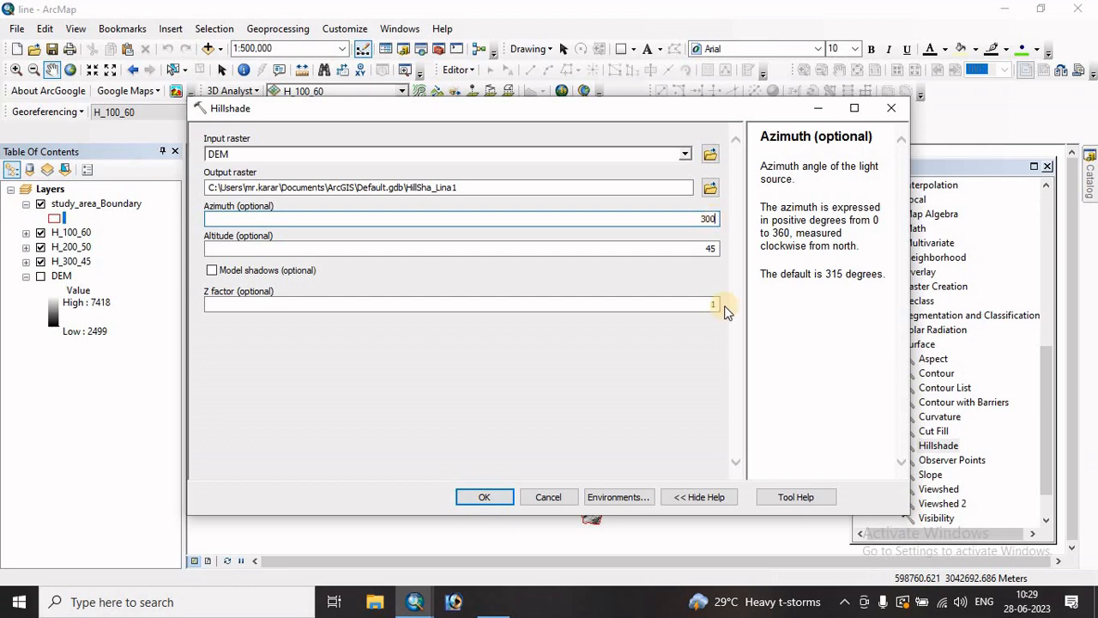
{"action": "double_click", "coordinate": [710, 248]}
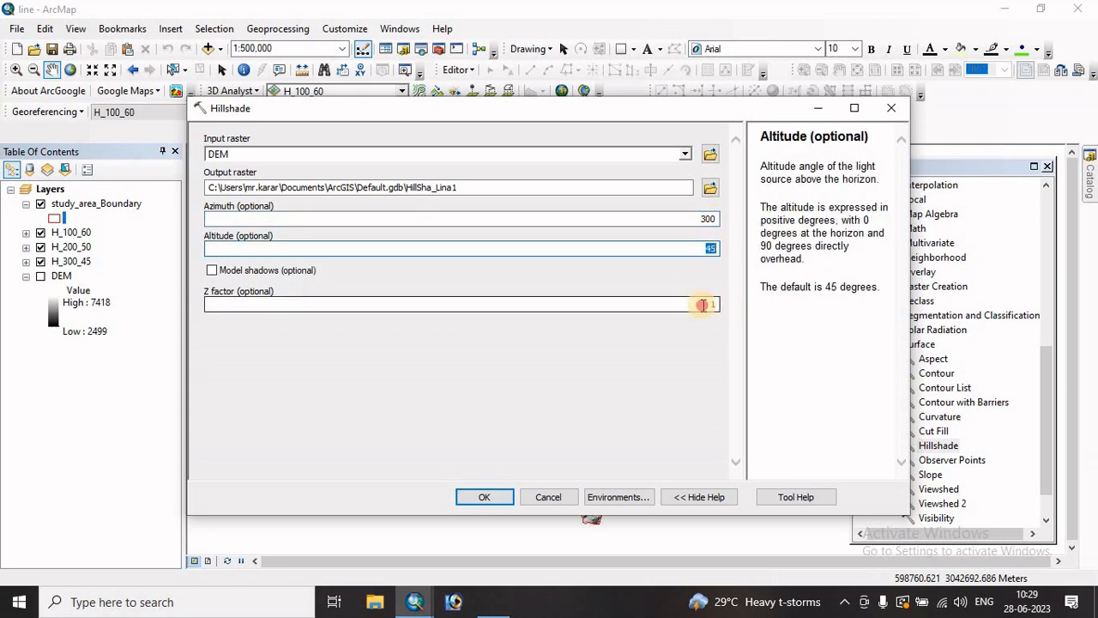
{"action": "left_click", "coordinate": [702, 305]}
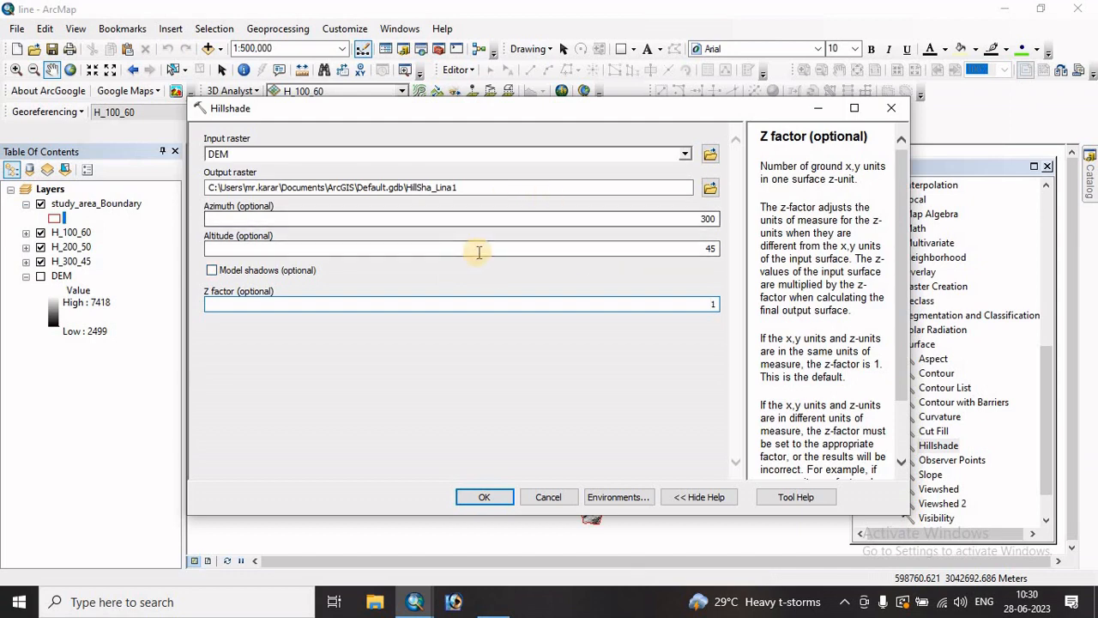
{"action": "left_click", "coordinate": [547, 498]}
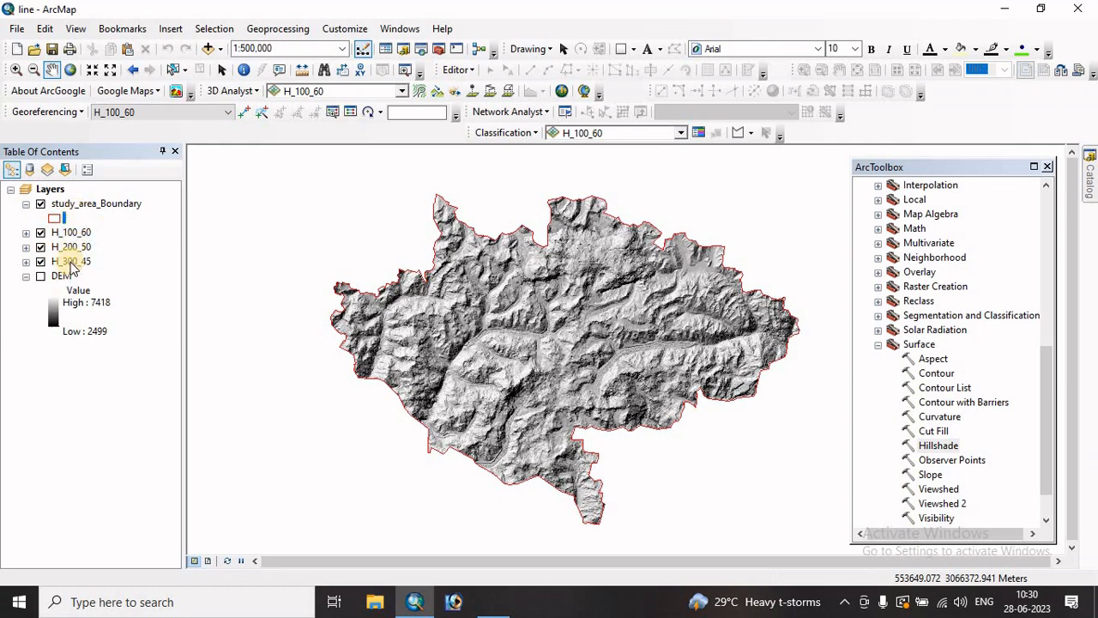
Hide the H_100_60 and H_200_50 layers so only the H_300_45 hillshade is displayed, and close ArcToolbox.
{"action": "left_click", "coordinate": [41, 233]}
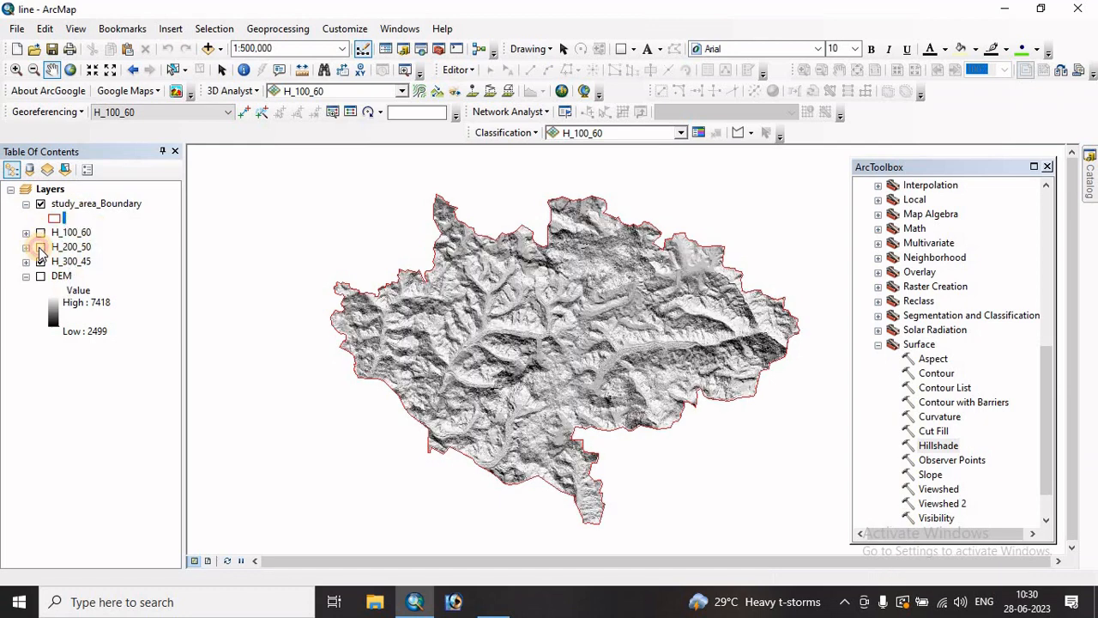
{"action": "left_click", "coordinate": [40, 247]}
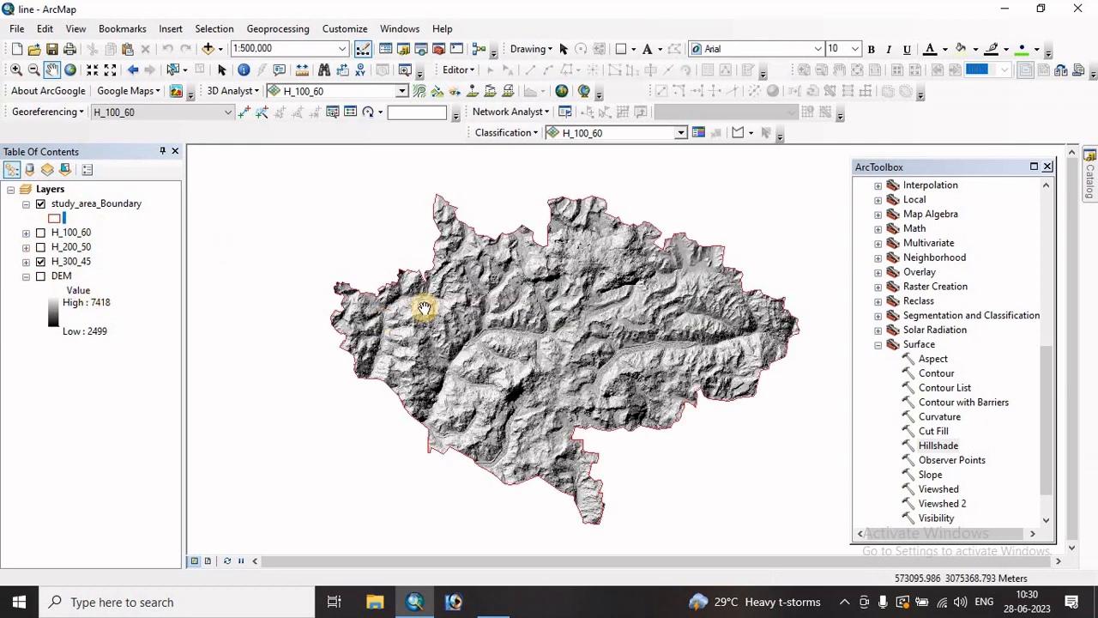
{"action": "left_click", "coordinate": [1044, 168]}
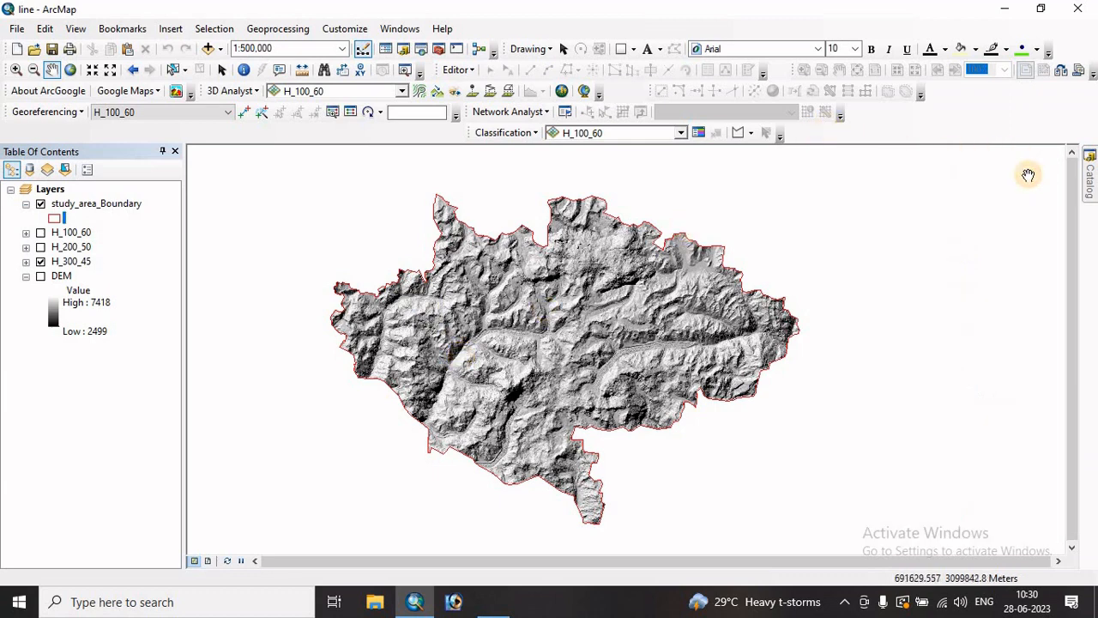
Start a new shapefile in the ADRIT folder, named line, with the Polyline feature type.
{"action": "left_click", "coordinate": [1091, 189]}
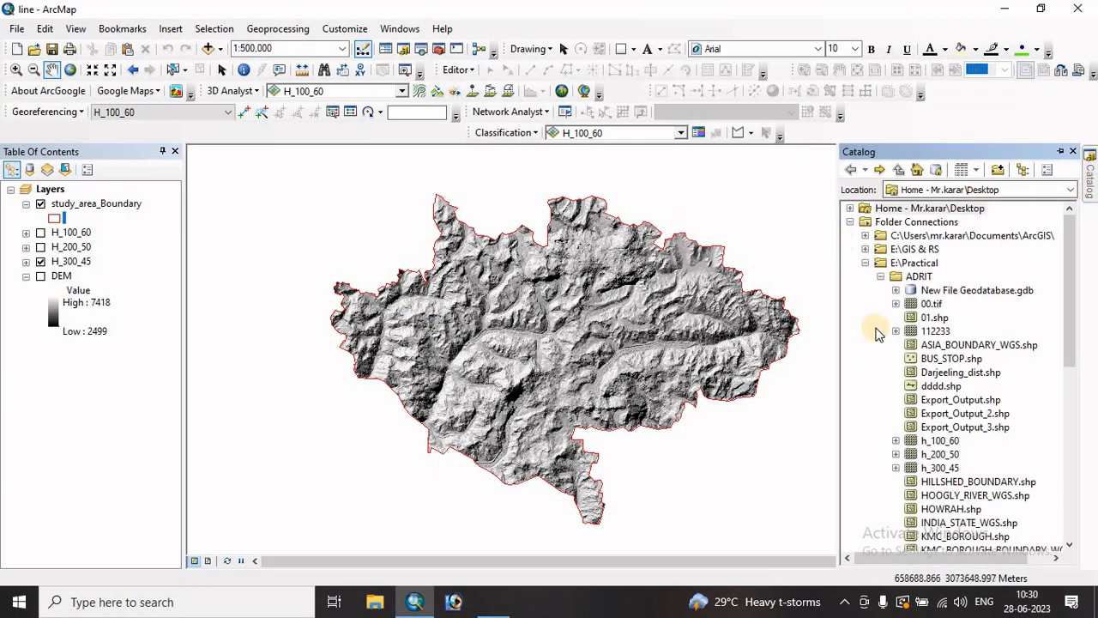
{"action": "right_click", "coordinate": [916, 277]}
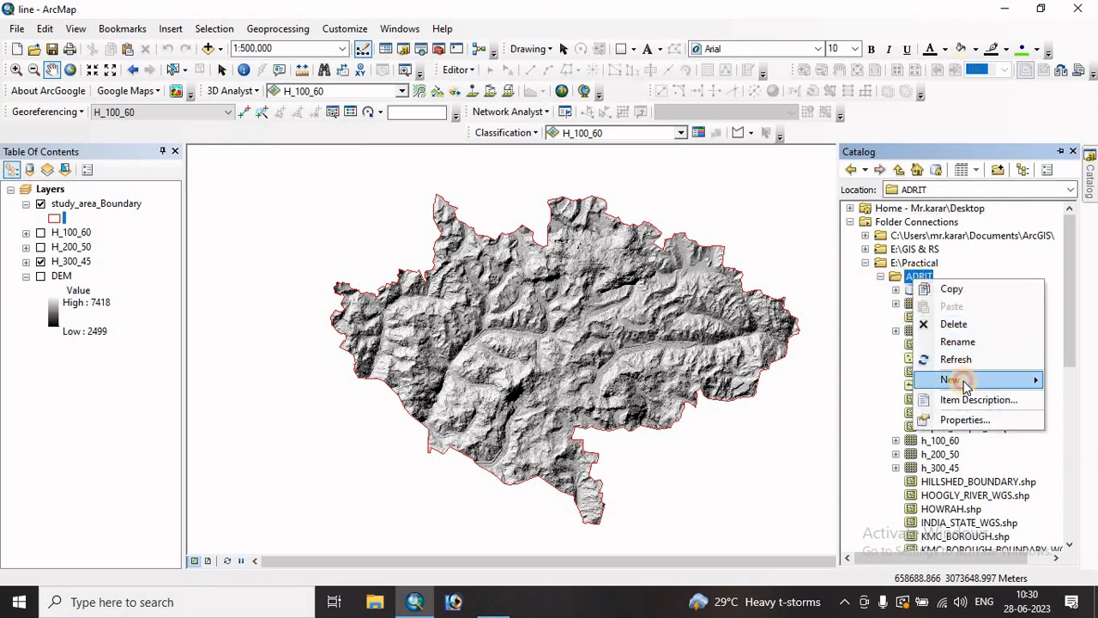
{"action": "mouse_move", "coordinate": [960, 382]}
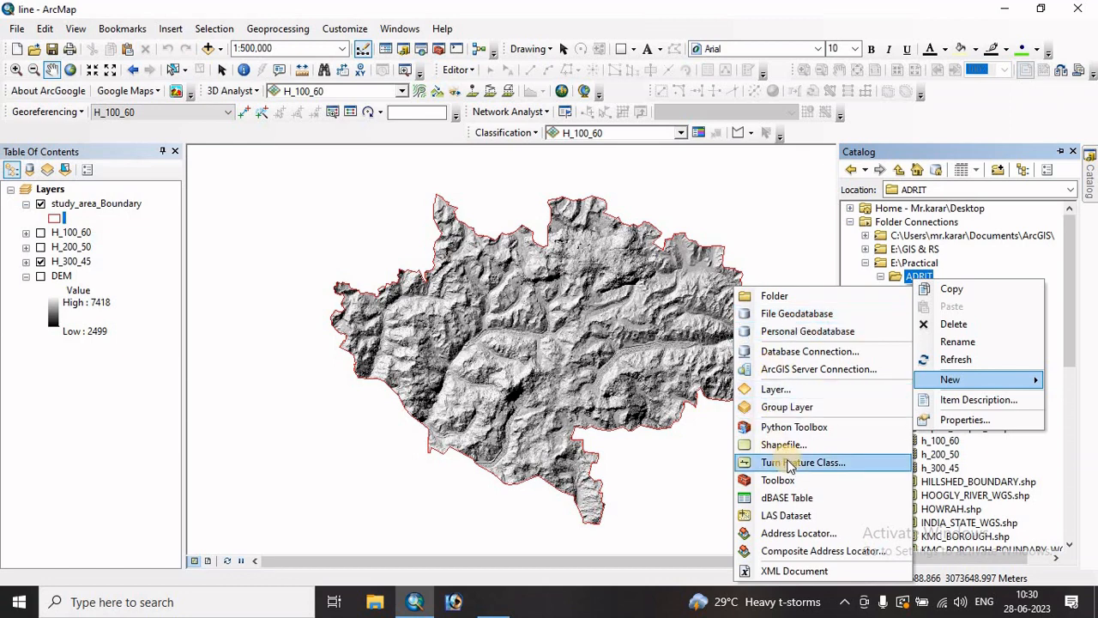
{"action": "left_click", "coordinate": [781, 444]}
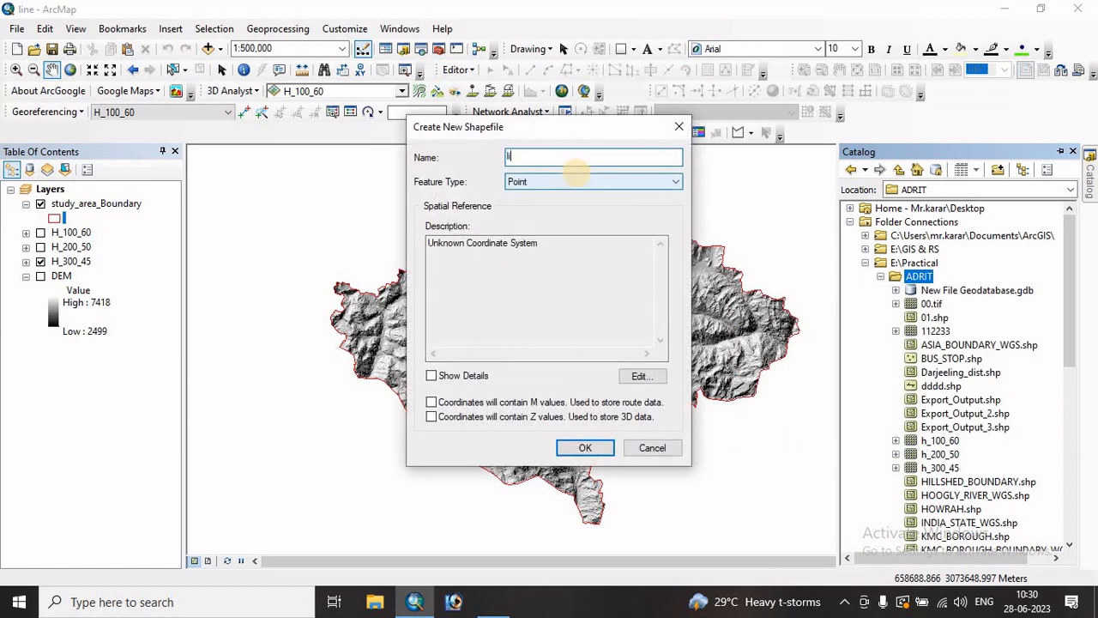
{"action": "left_click", "coordinate": [568, 182]}
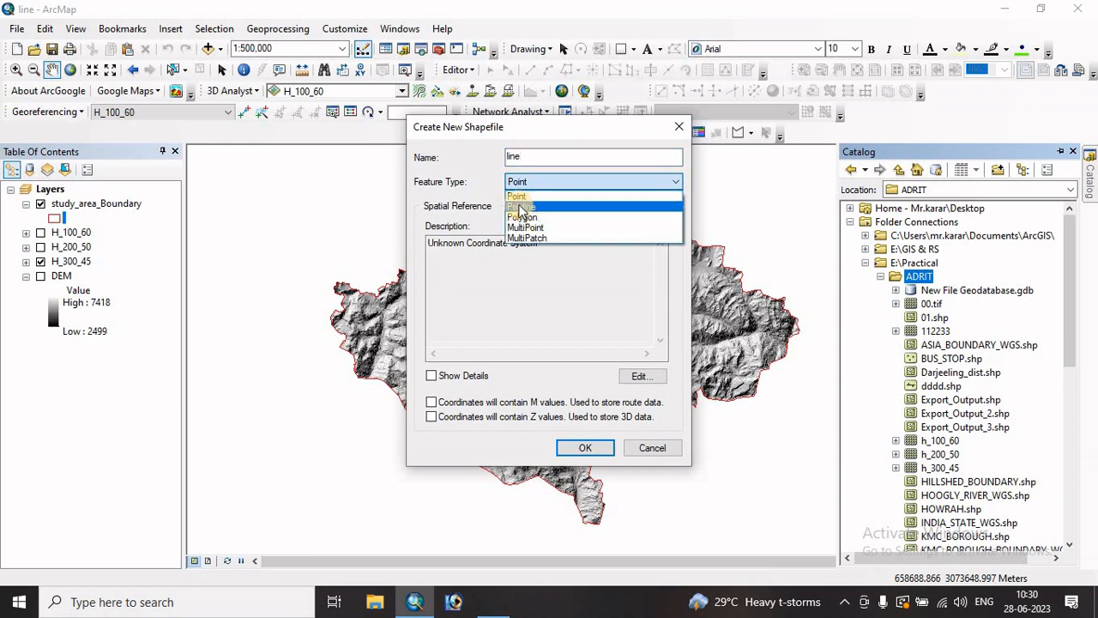
{"action": "left_click", "coordinate": [521, 208]}
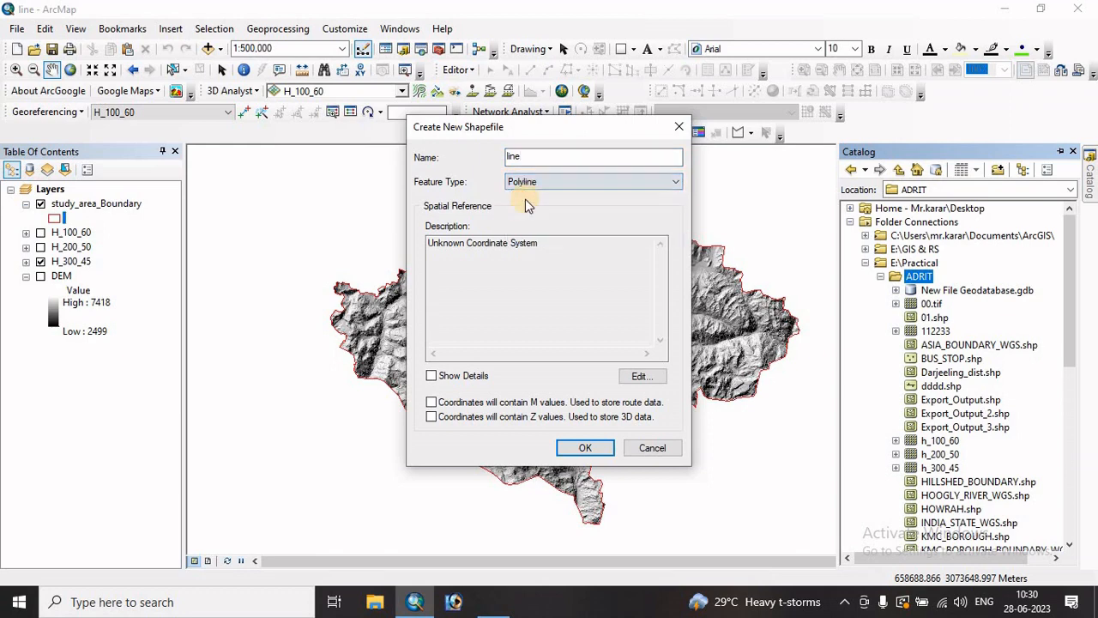
Assign the WGS_1984_UTM_Zone_45N coordinate system to the new line shapefile.
{"action": "left_click", "coordinate": [641, 375]}
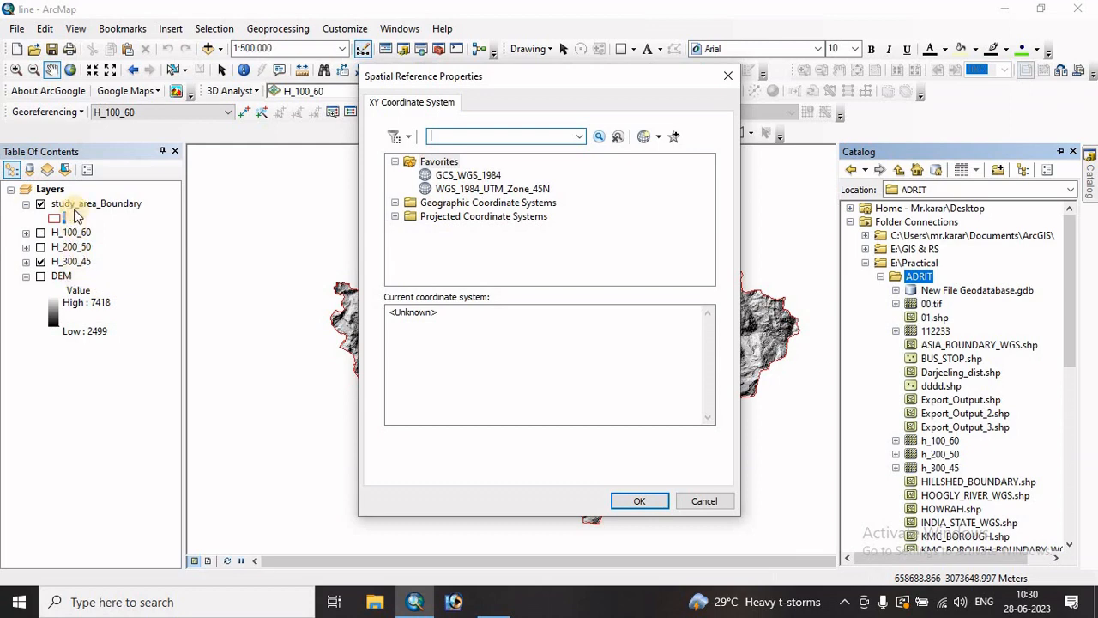
{"action": "left_click", "coordinate": [488, 189]}
{"action": "left_click", "coordinate": [634, 502]}
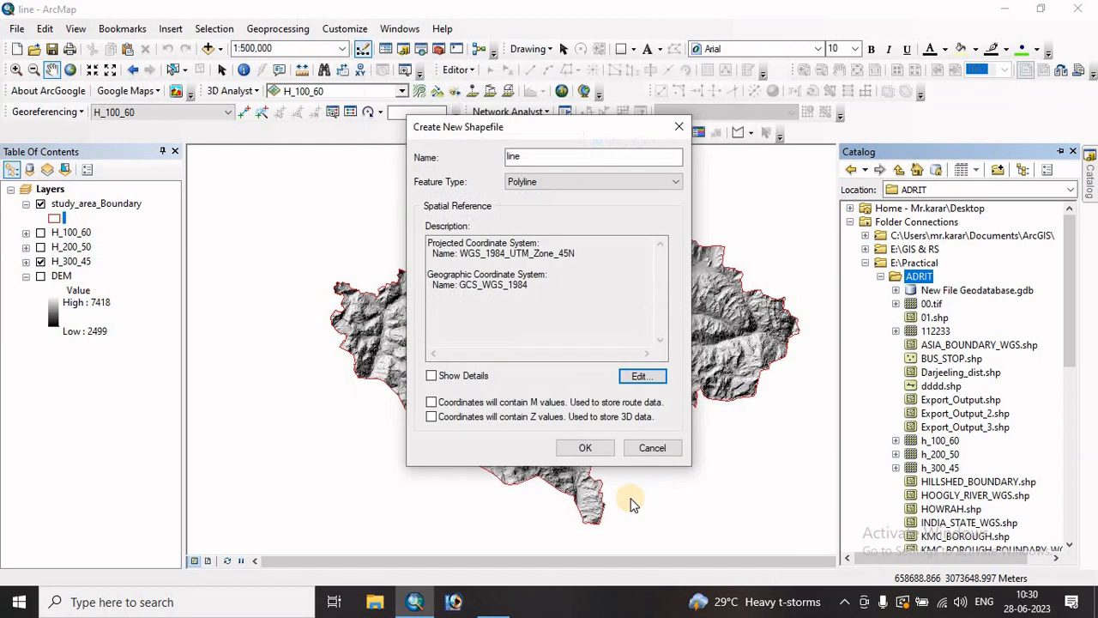
Create the line shapefile with the chosen settings and start an edit session on the line layer.
{"action": "left_click", "coordinate": [583, 449]}
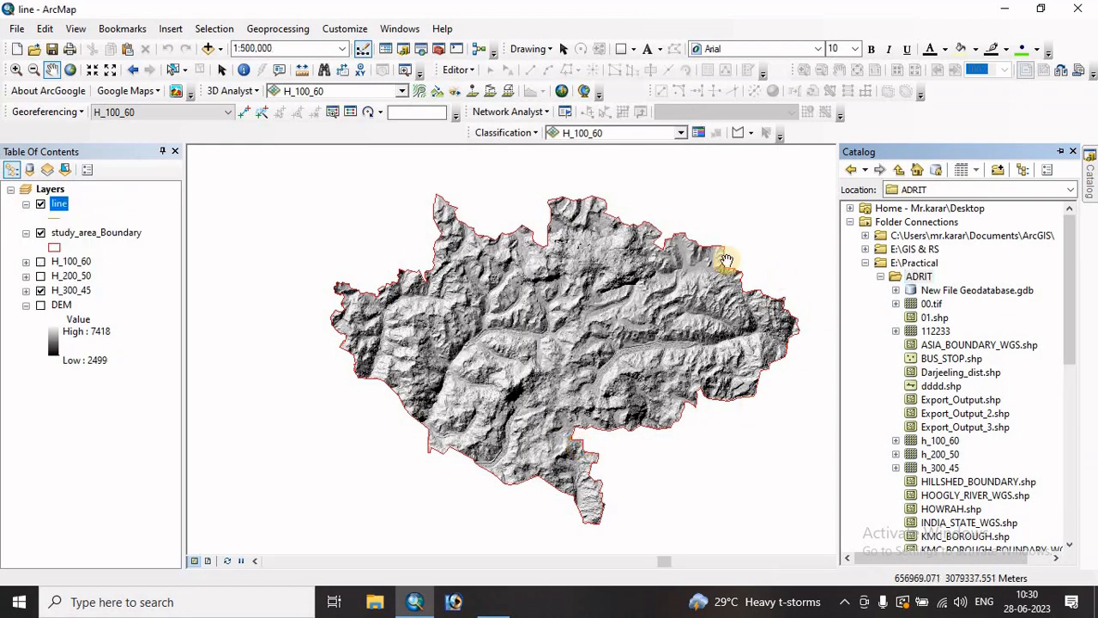
{"action": "left_click", "coordinate": [55, 219]}
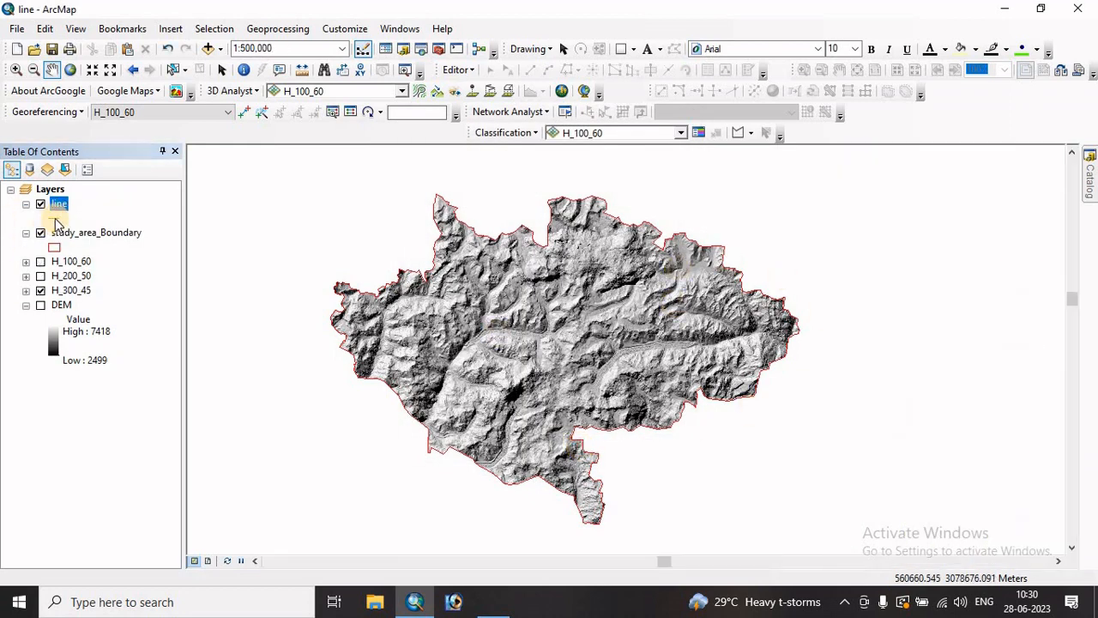
{"action": "left_click", "coordinate": [458, 70]}
{"action": "left_click", "coordinate": [493, 88]}
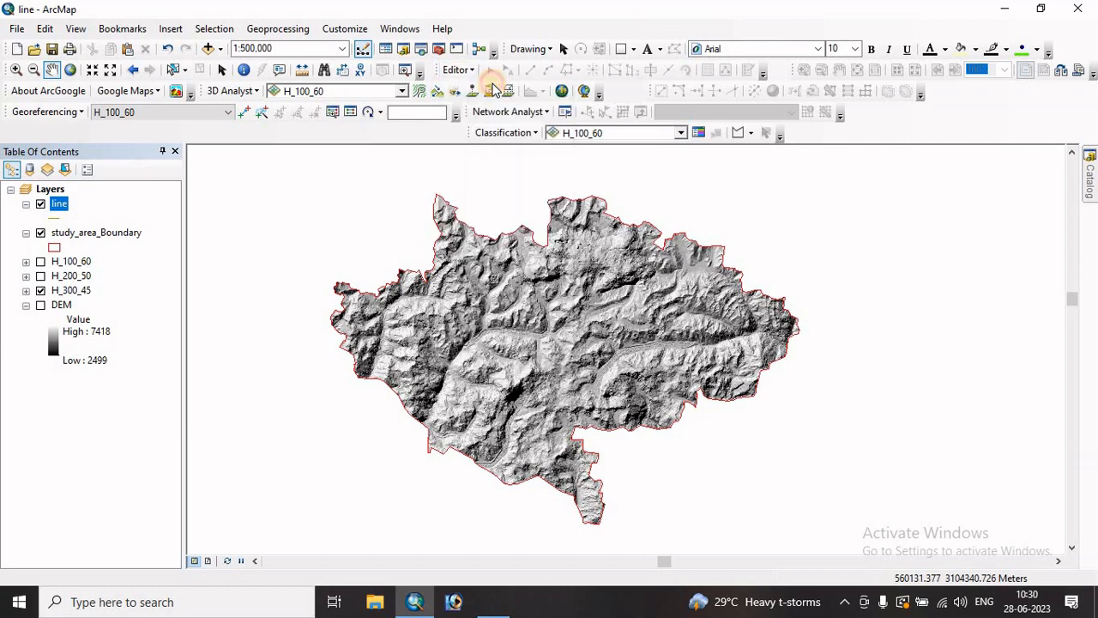
{"action": "left_click", "coordinate": [405, 217]}
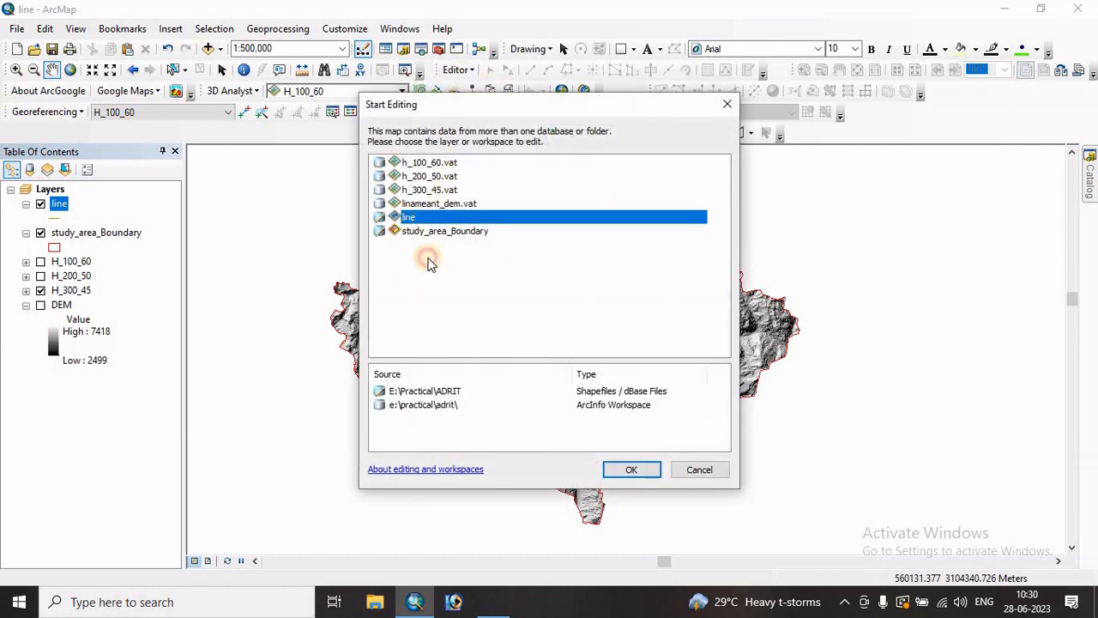
{"action": "left_click", "coordinate": [631, 470]}
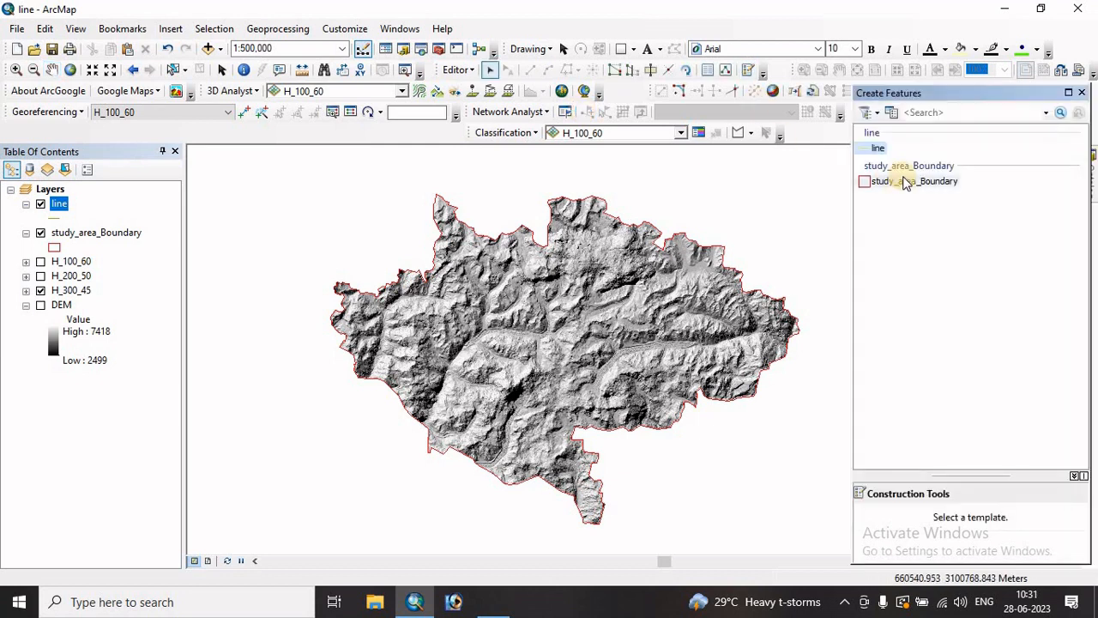
Choose the line feature template for digitizing and check the azimuth and altitude reference table in the lianement density.jpg image.
{"action": "left_click", "coordinate": [901, 184]}
{"action": "left_click", "coordinate": [878, 149]}
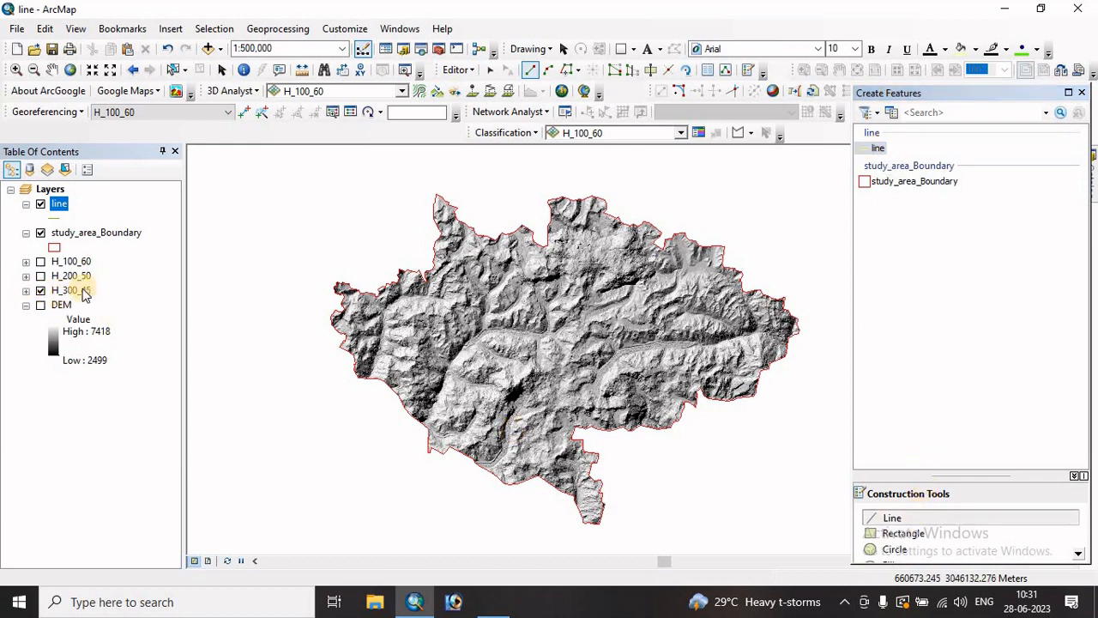
{"action": "left_click", "coordinate": [493, 601]}
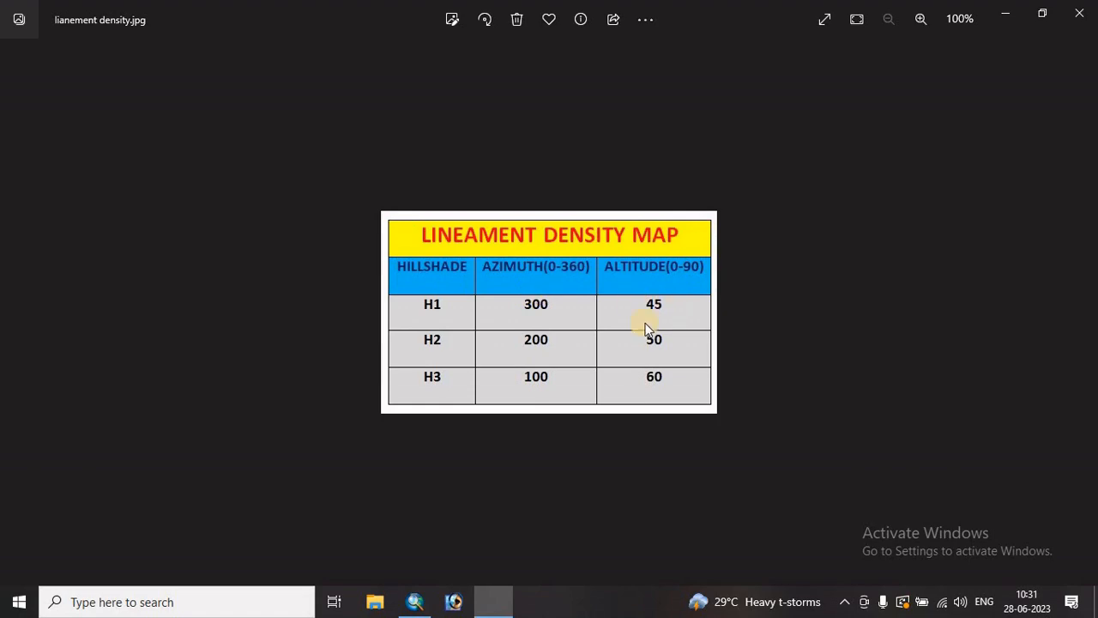
{"action": "left_click", "coordinate": [1007, 15]}
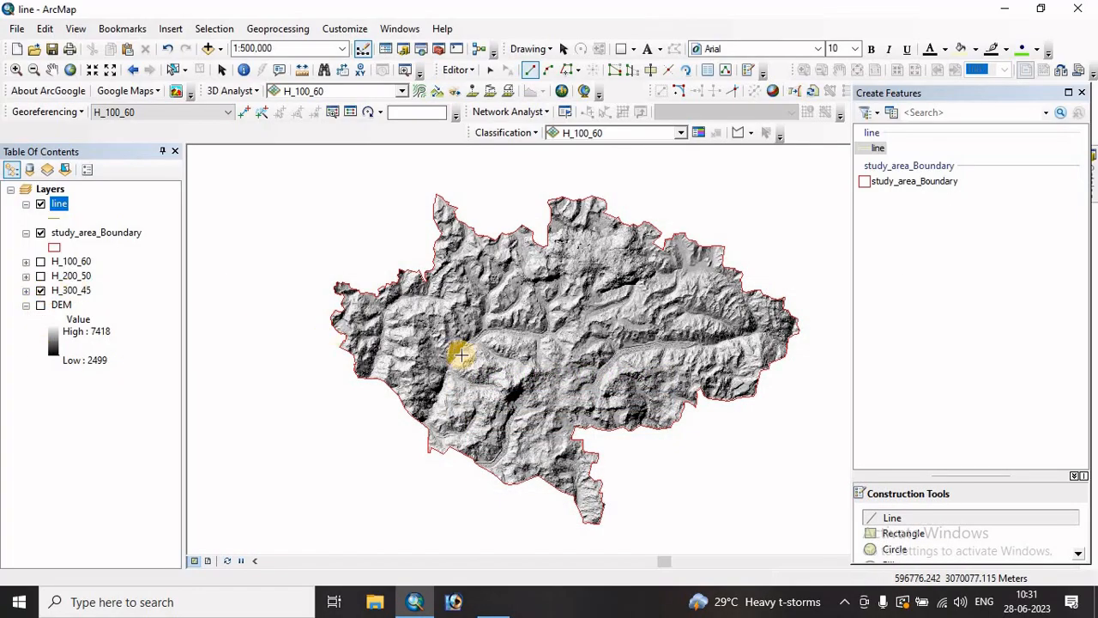
Digitize a winding lineament northward along the sharp light-dark ridge edge in the northern part of the H_300_45 hillshade.
{"action": "scroll", "coordinate": [455, 322], "scroll_direction": "down", "scroll_amount": 3}
{"action": "scroll", "coordinate": [455, 322], "scroll_direction": "up", "scroll_amount": 6}
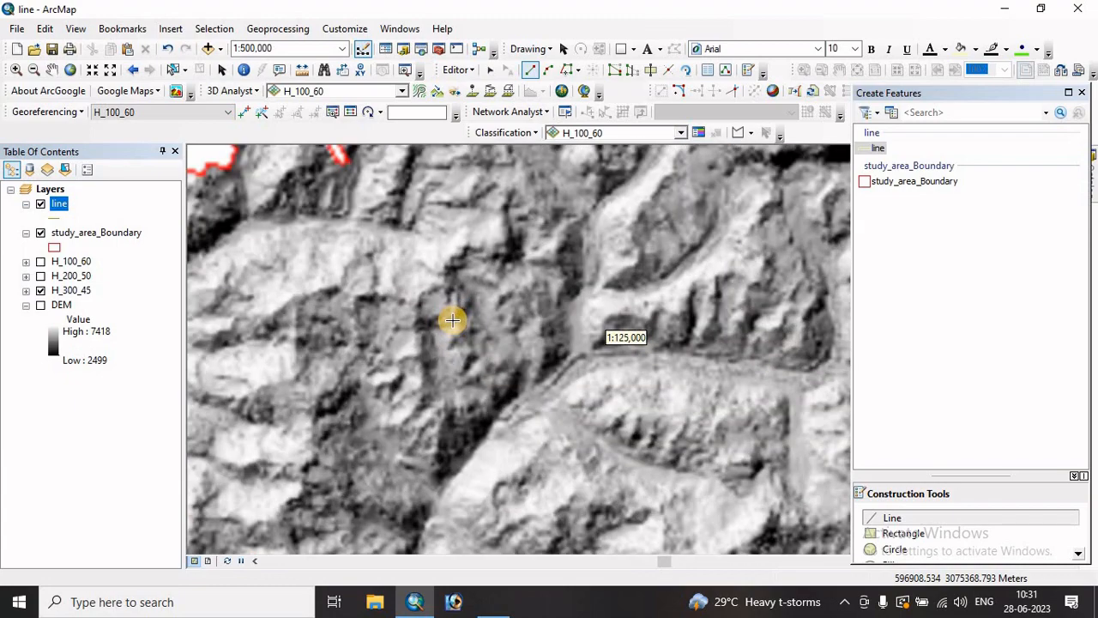
{"action": "left_click_drag", "start_coordinate": [353, 325], "coordinate": [483, 466]}
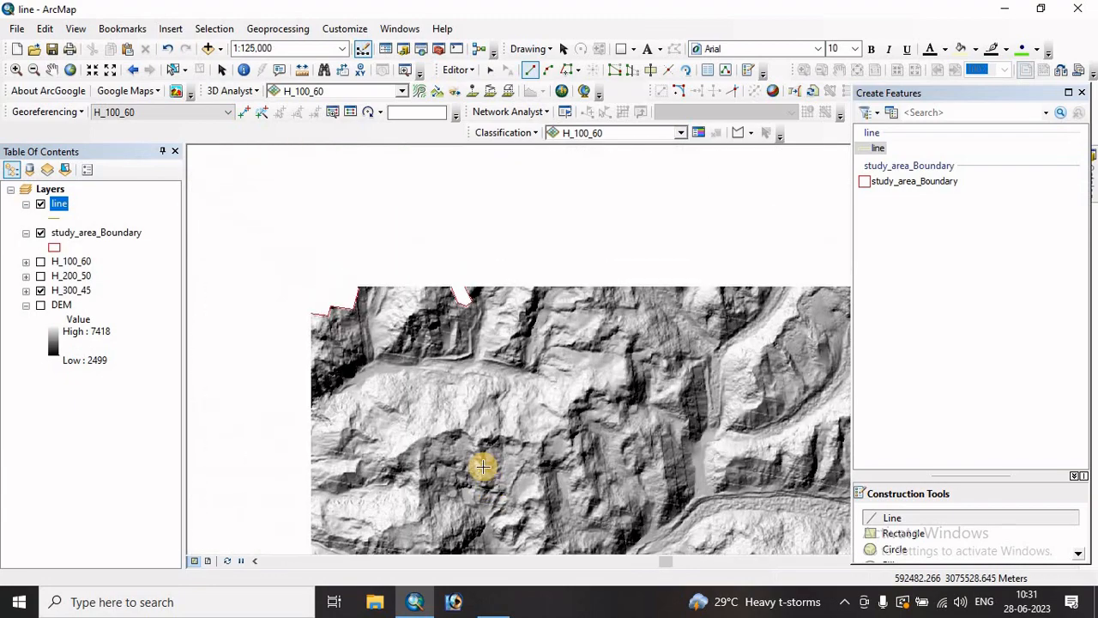
{"action": "scroll", "coordinate": [660, 287], "scroll_direction": "up", "scroll_amount": 2}
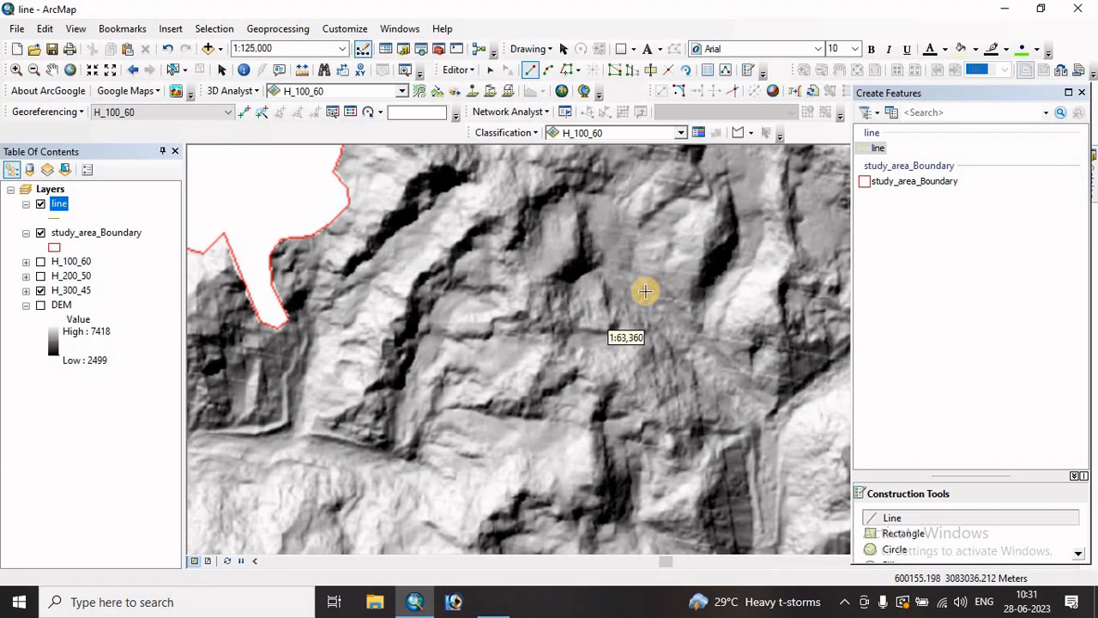
{"action": "left_click_drag", "start_coordinate": [726, 302], "coordinate": [522, 294]}
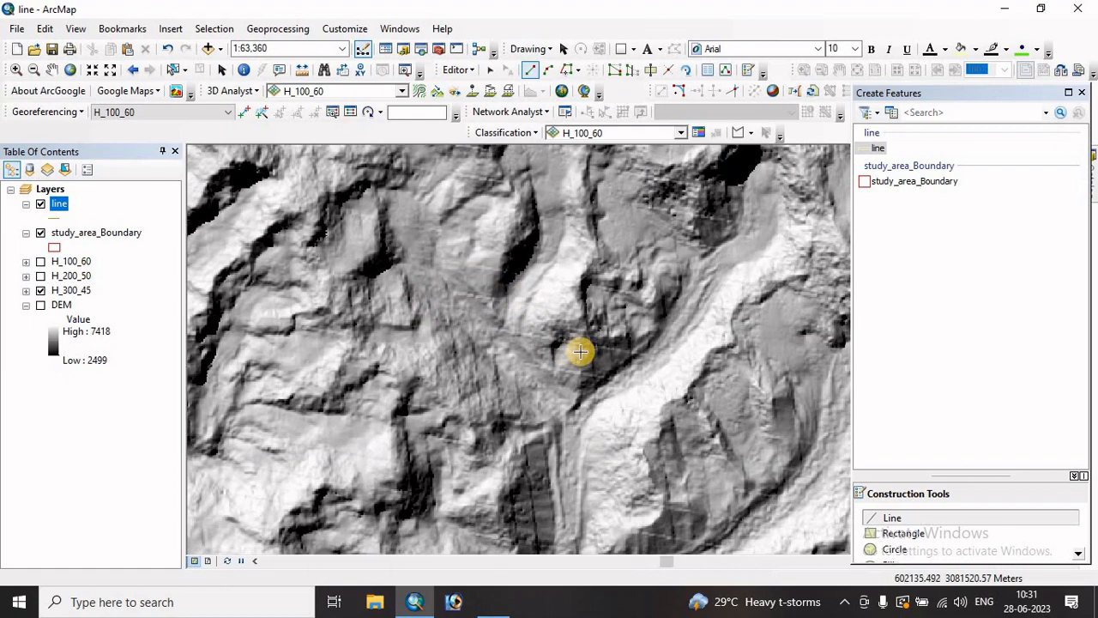
{"action": "left_click", "coordinate": [587, 318]}
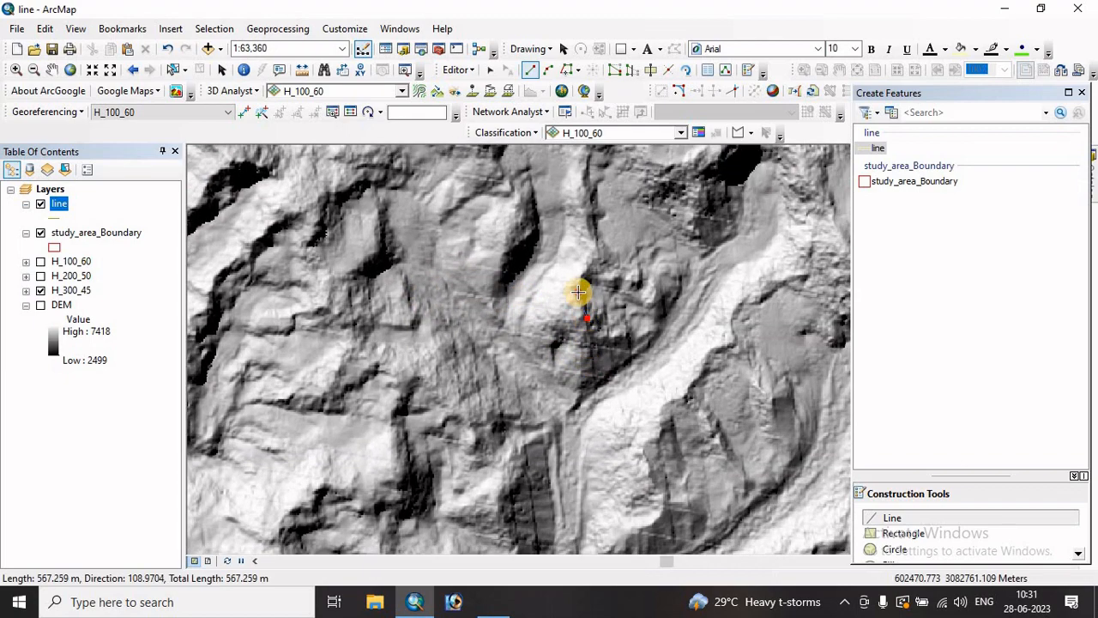
{"action": "left_click", "coordinate": [579, 291]}
{"action": "left_click", "coordinate": [577, 273]}
{"action": "left_click", "coordinate": [587, 259]}
{"action": "left_click", "coordinate": [596, 252]}
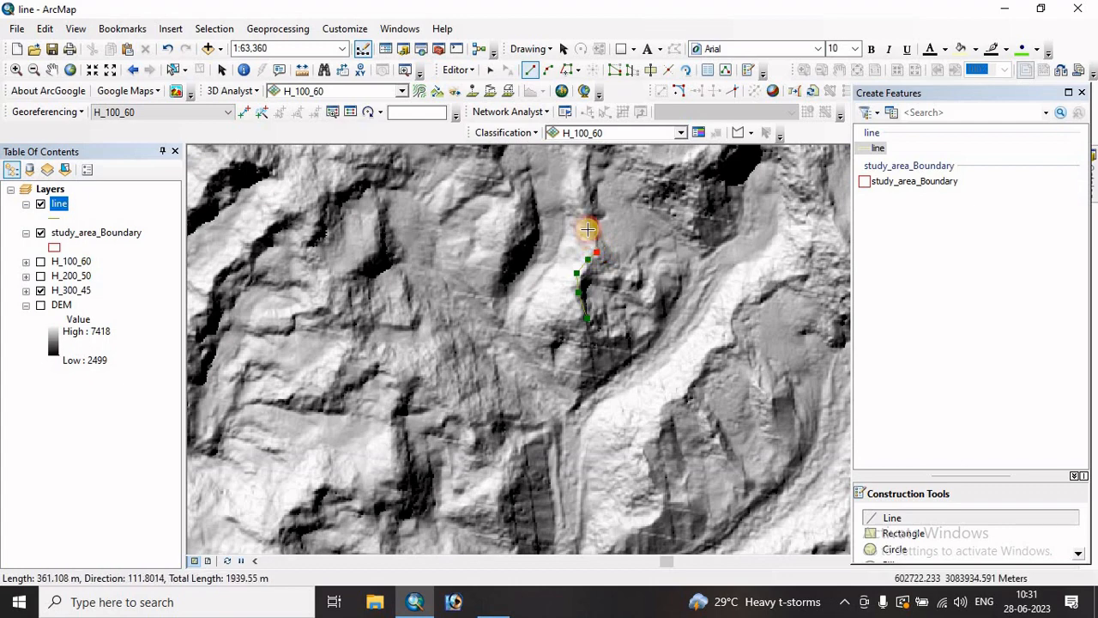
{"action": "left_click", "coordinate": [586, 227]}
{"action": "left_click", "coordinate": [587, 200]}
{"action": "left_click", "coordinate": [581, 179]}
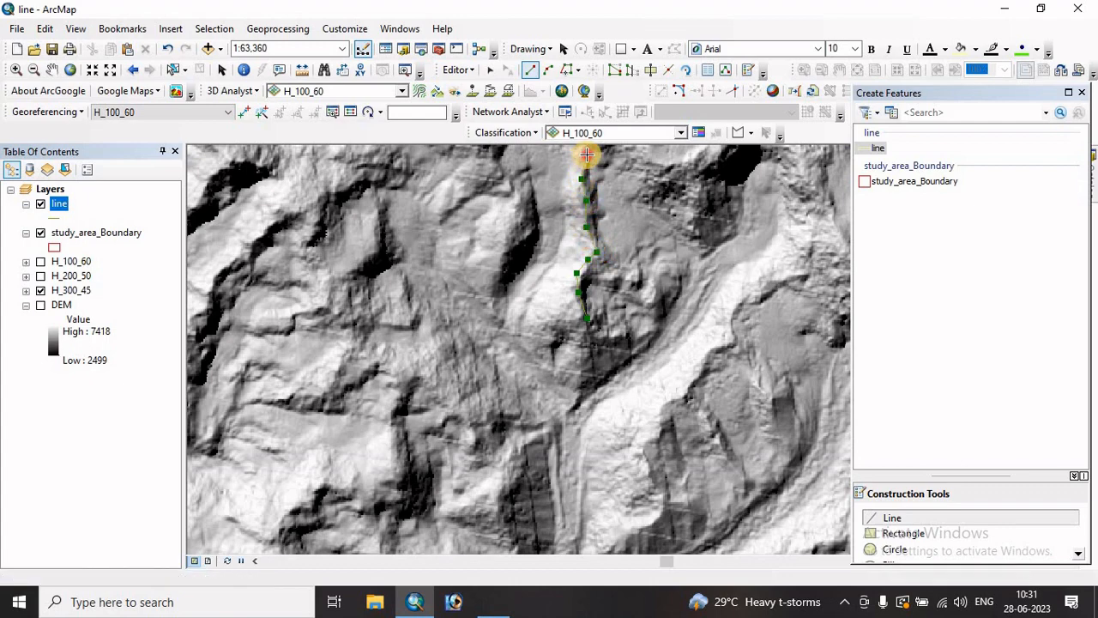
{"action": "double_click", "coordinate": [587, 155]}
Digitize a nearly straight lineament northward along the western edge of the narrow valley south of the first line.
{"action": "left_click_drag", "start_coordinate": [471, 337], "coordinate": [523, 243]}
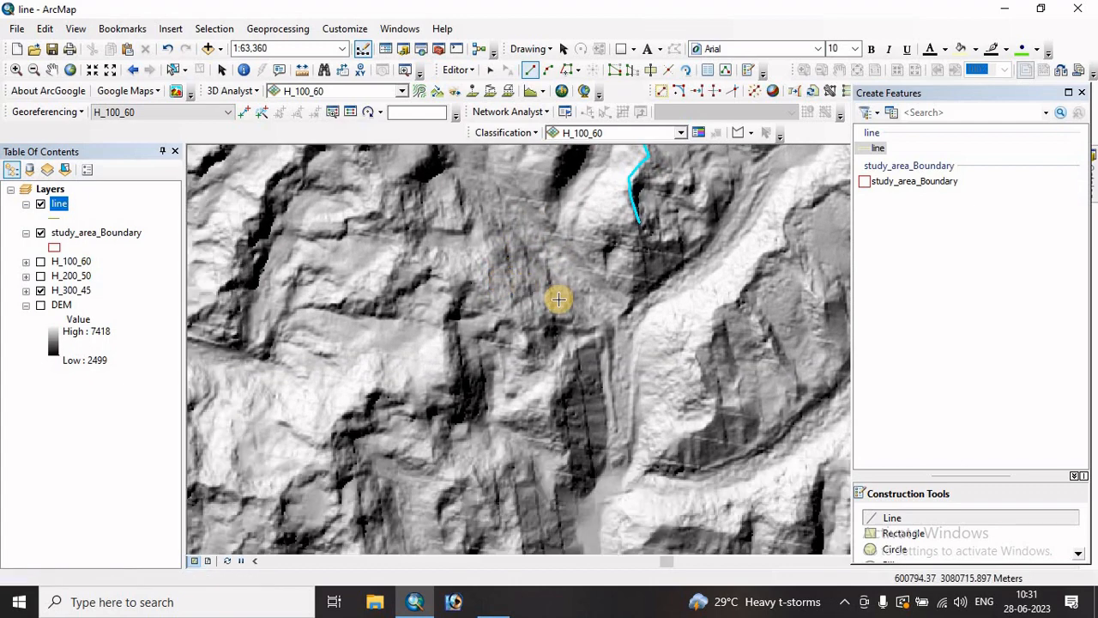
{"action": "left_click", "coordinate": [615, 424]}
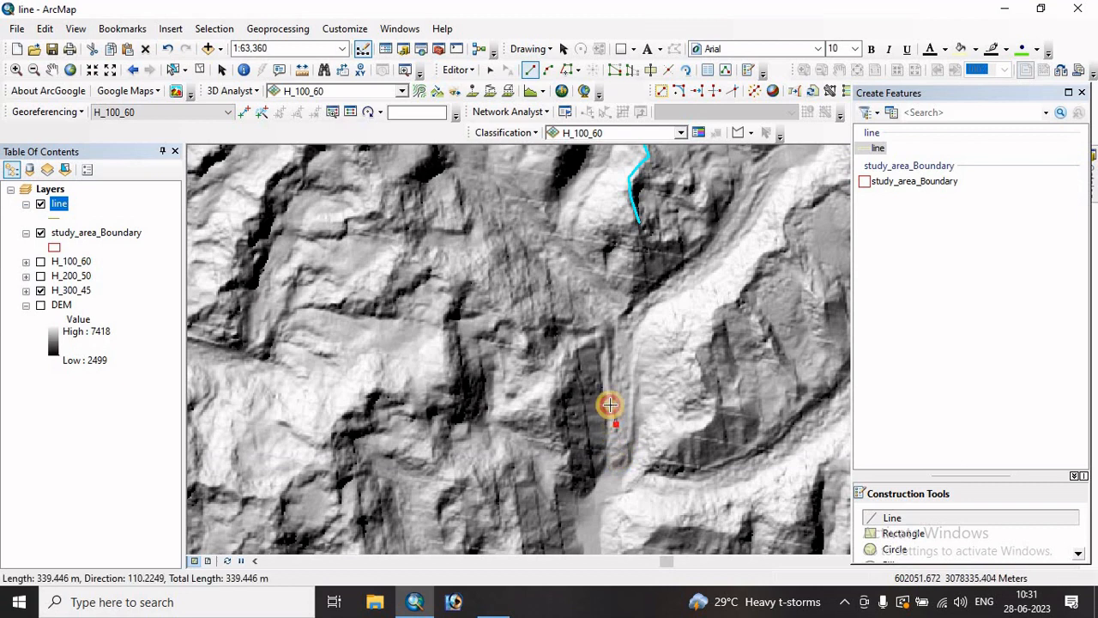
{"action": "left_click", "coordinate": [611, 382]}
{"action": "left_click", "coordinate": [607, 357]}
{"action": "left_click", "coordinate": [604, 331]}
{"action": "double_click", "coordinate": [604, 324]}
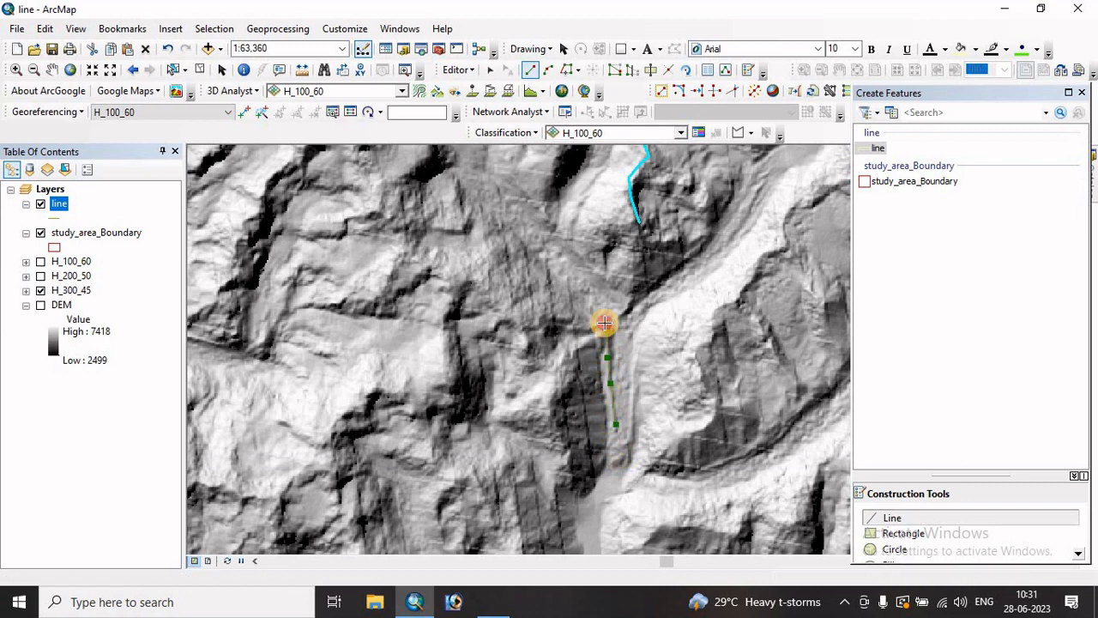
Digitize a parallel lineament along the same valley's eastern edge and two short ones along the ridges to the west.
{"action": "left_click", "coordinate": [627, 446]}
{"action": "left_click", "coordinate": [632, 405]}
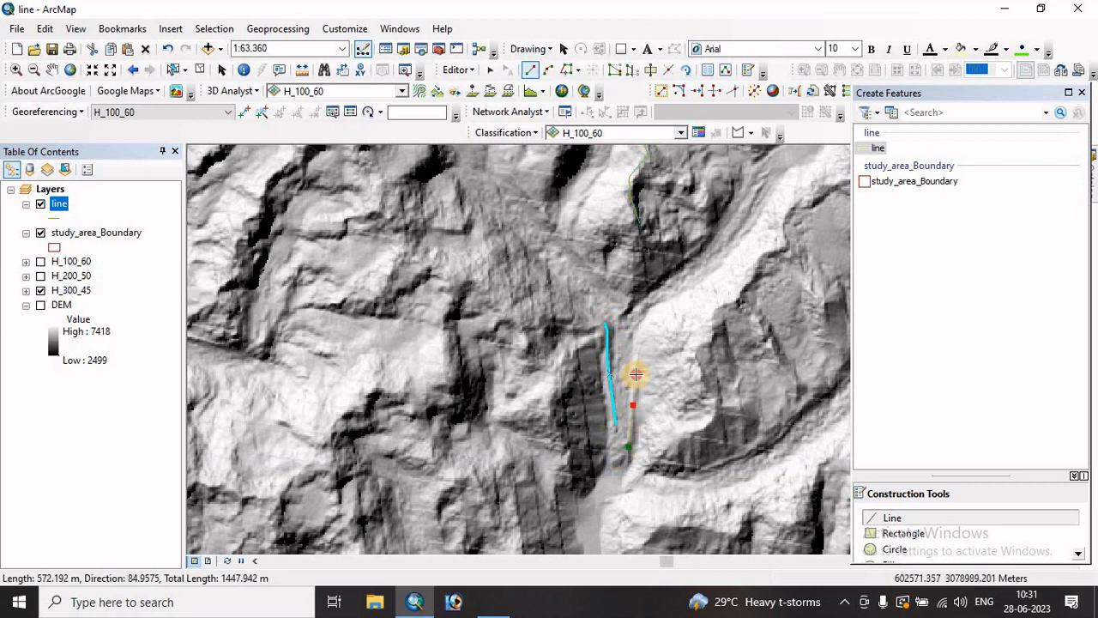
{"action": "double_click", "coordinate": [633, 346]}
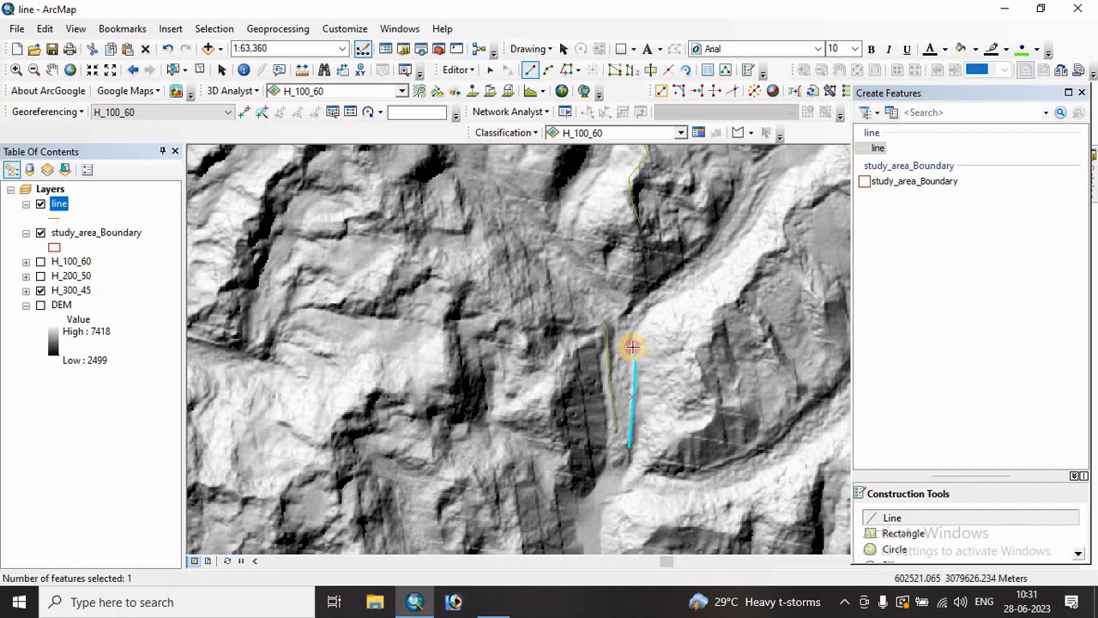
{"action": "left_click", "coordinate": [489, 512]}
{"action": "double_click", "coordinate": [471, 465]}
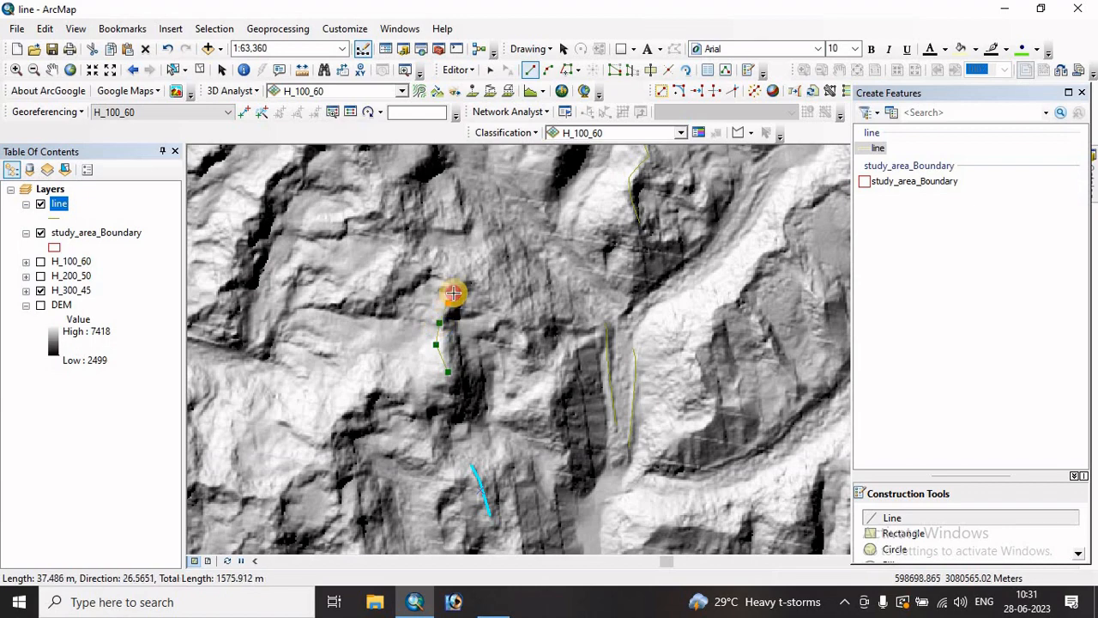
Digitize a lineament northeastward along the upper edge of the small dark slope beside the western valley.
{"action": "left_click_drag", "start_coordinate": [388, 401], "coordinate": [693, 319]}
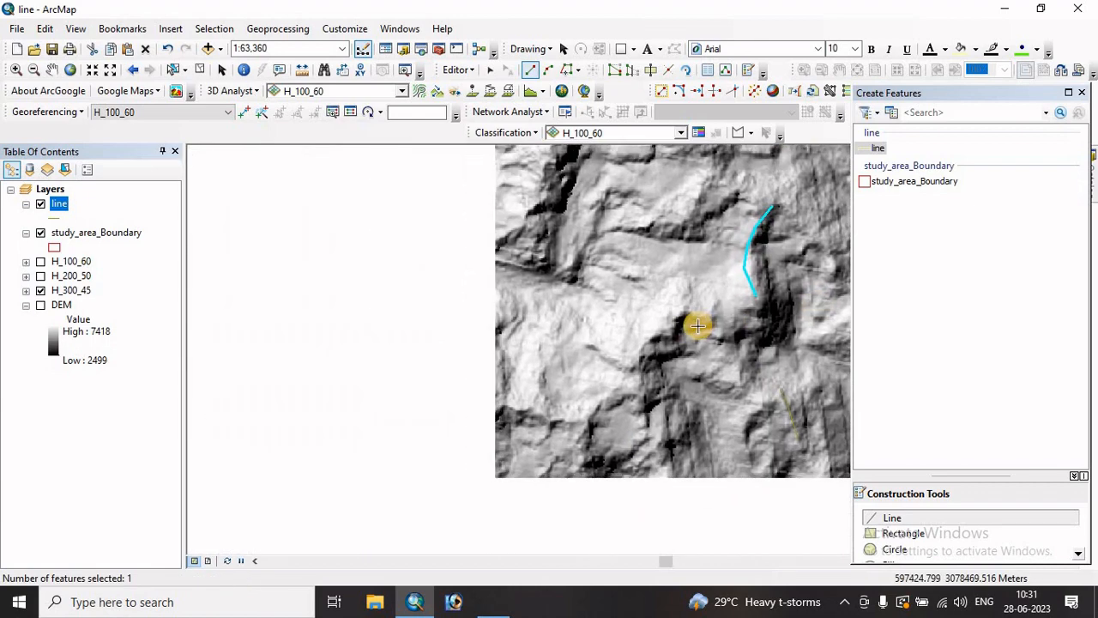
{"action": "left_click_drag", "start_coordinate": [355, 489], "coordinate": [512, 338]}
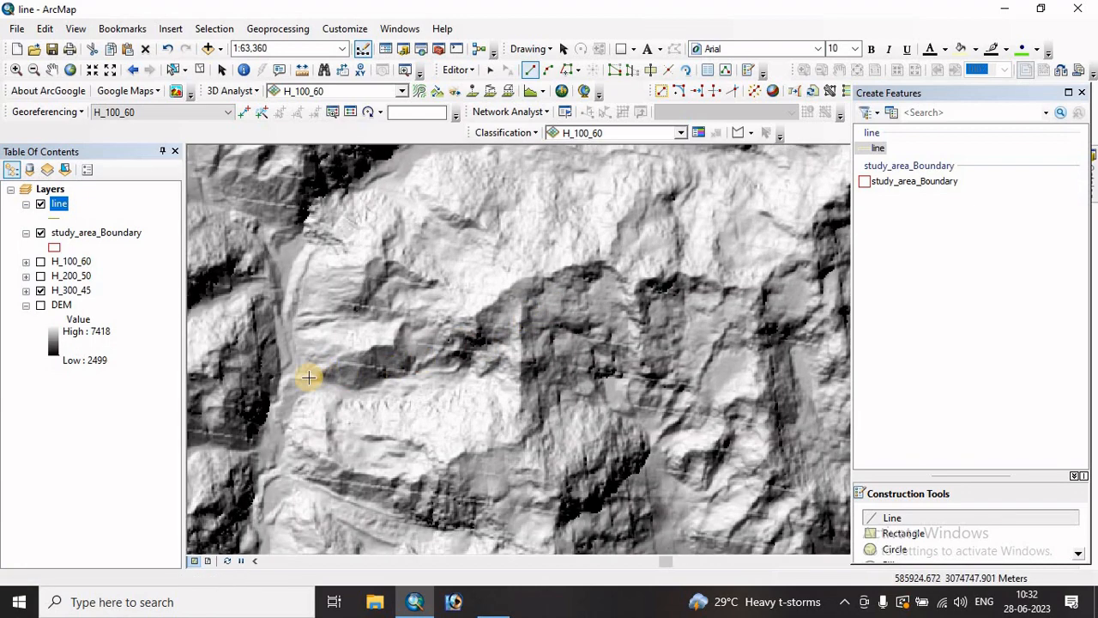
{"action": "left_click", "coordinate": [314, 379]}
{"action": "left_click", "coordinate": [331, 358]}
{"action": "left_click", "coordinate": [351, 348]}
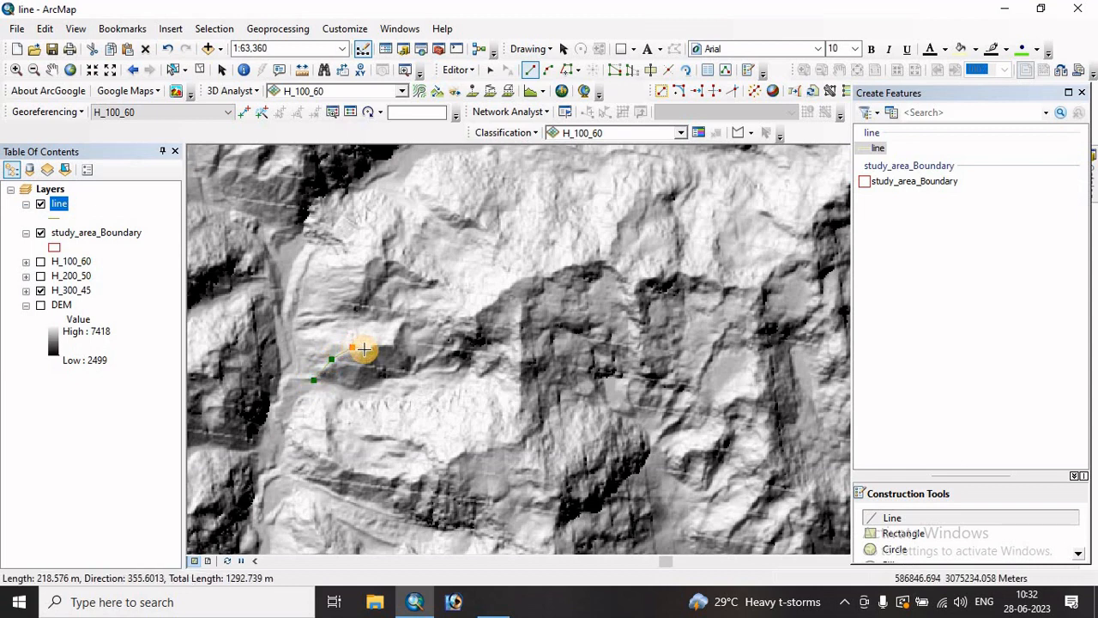
{"action": "left_click", "coordinate": [374, 344]}
{"action": "left_click", "coordinate": [396, 345]}
{"action": "left_click", "coordinate": [396, 332]}
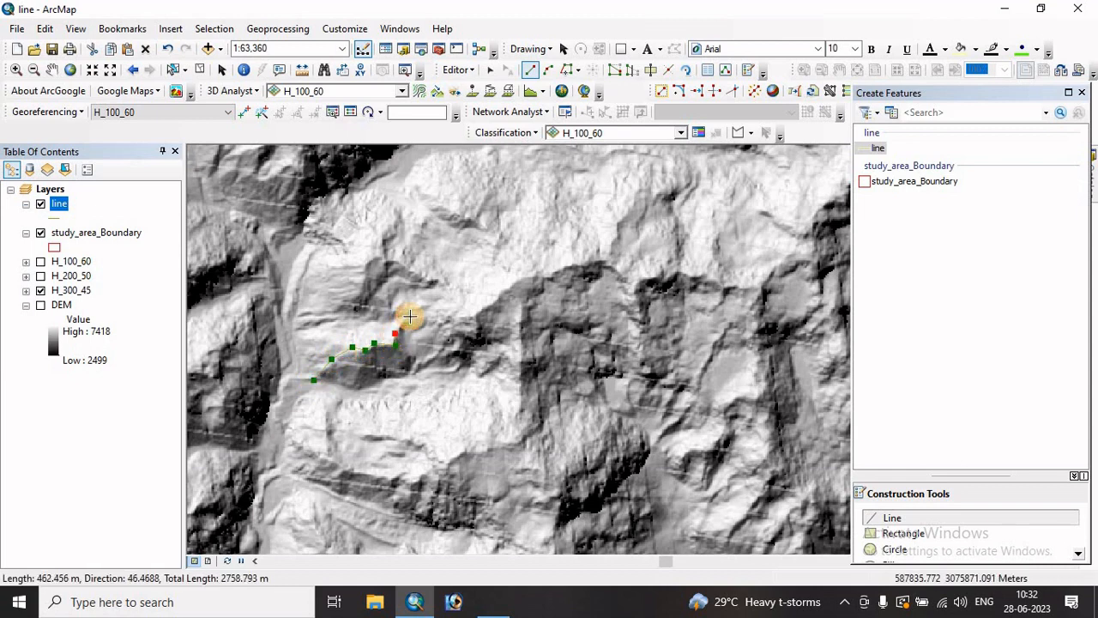
{"action": "left_click", "coordinate": [410, 317]}
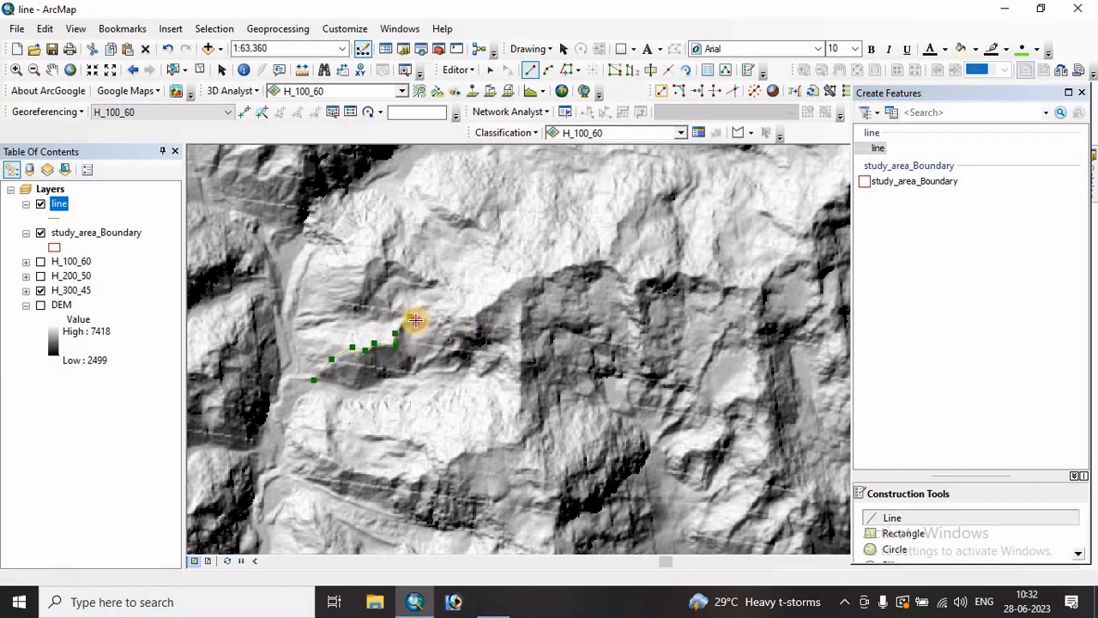
{"action": "double_click", "coordinate": [416, 318]}
Digitize a long curved lineament along the ridge crest east of the last line, where bright slope meets dark slope.
{"action": "left_click", "coordinate": [476, 329]}
{"action": "left_click", "coordinate": [472, 315]}
{"action": "left_click", "coordinate": [485, 303]}
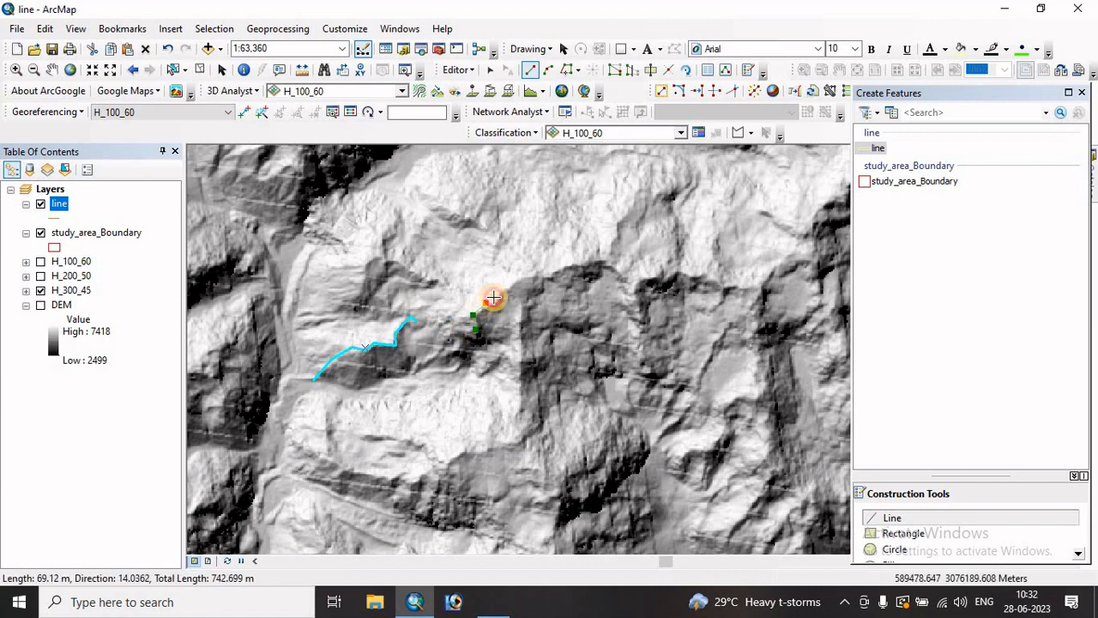
{"action": "left_click", "coordinate": [496, 296]}
{"action": "left_click", "coordinate": [508, 284]}
{"action": "left_click", "coordinate": [529, 277]}
{"action": "left_click", "coordinate": [548, 275]}
{"action": "left_click", "coordinate": [560, 274]}
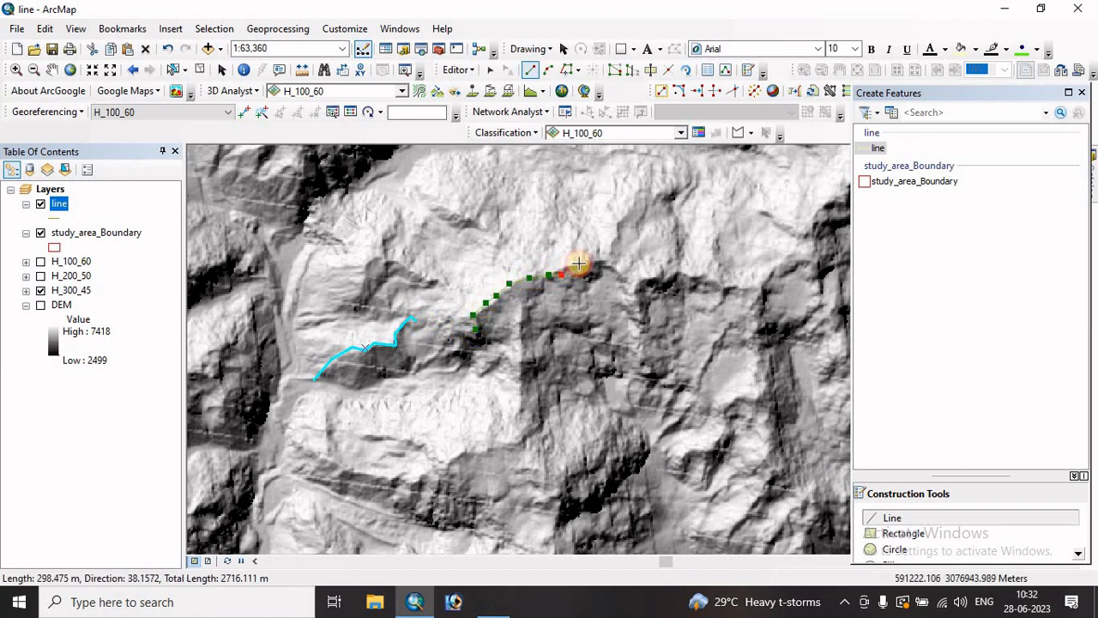
{"action": "left_click", "coordinate": [580, 263]}
{"action": "left_click", "coordinate": [594, 261]}
{"action": "double_click", "coordinate": [619, 274]}
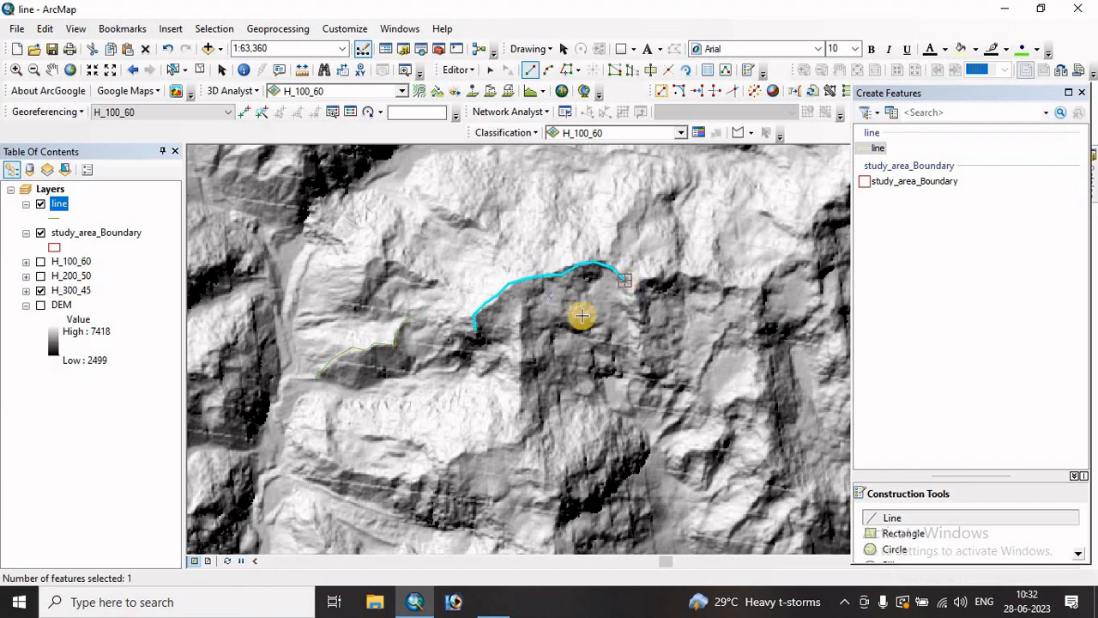
Digitize a lineament northeastward from the study area's western boundary along the lower edge of the dark slope.
{"action": "scroll", "coordinate": [613, 482], "scroll_direction": "up", "scroll_amount": 2}
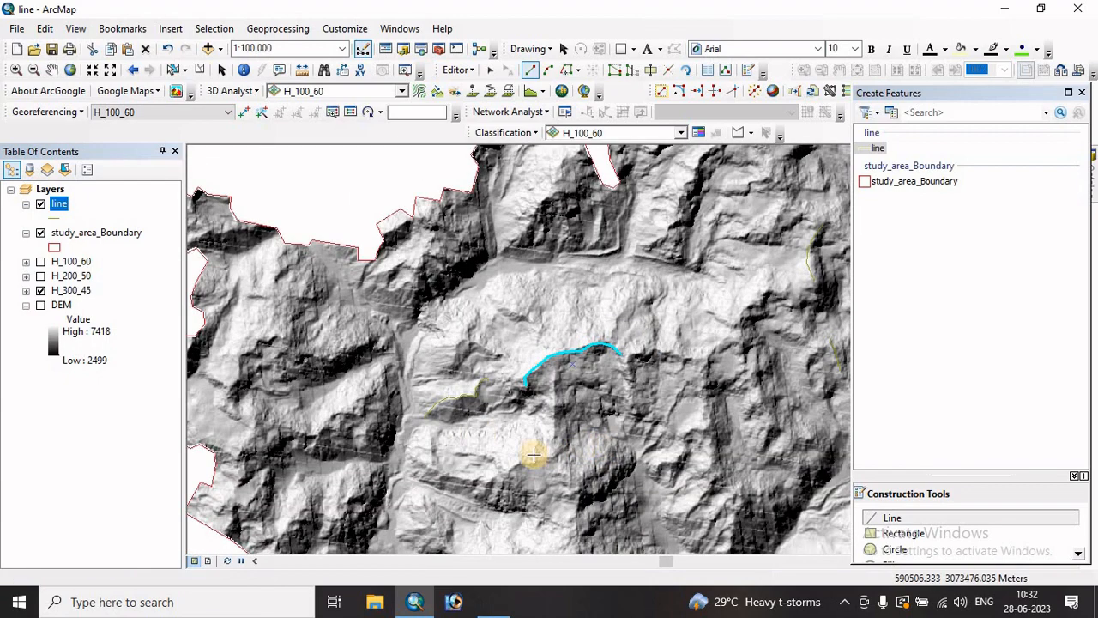
{"action": "left_click_drag", "start_coordinate": [432, 434], "coordinate": [566, 297]}
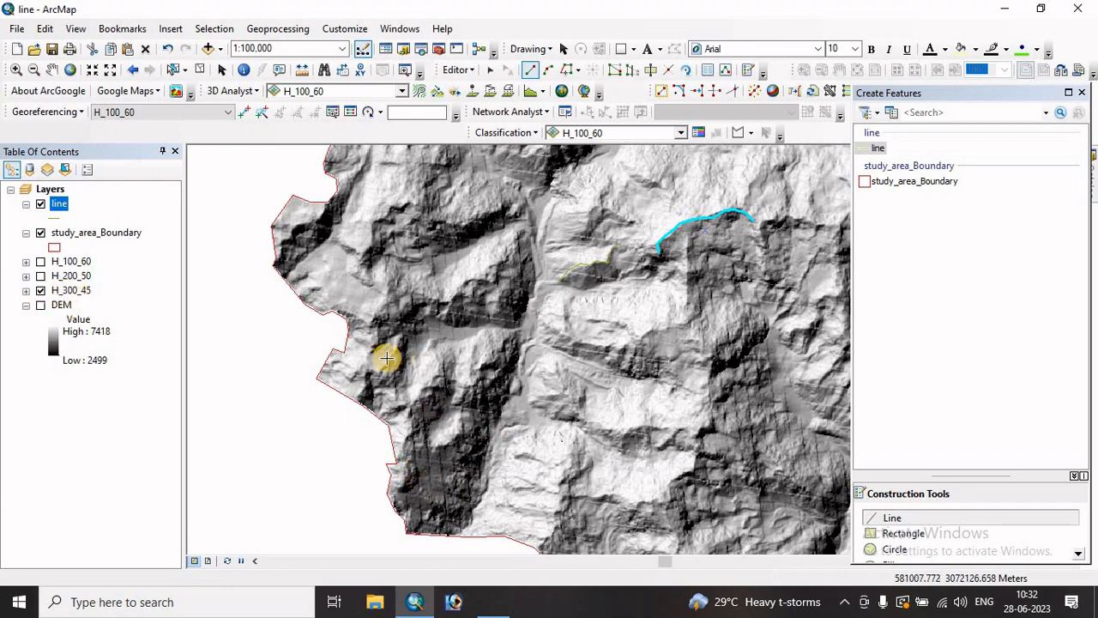
{"action": "scroll", "coordinate": [362, 342], "scroll_direction": "down", "scroll_amount": 4}
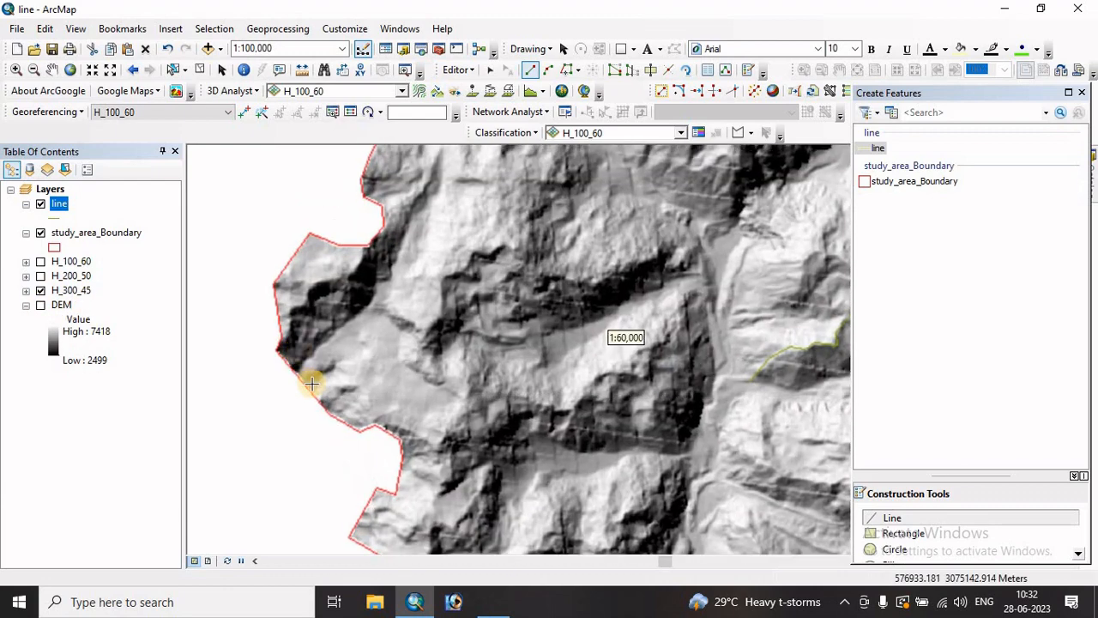
{"action": "left_click", "coordinate": [302, 366]}
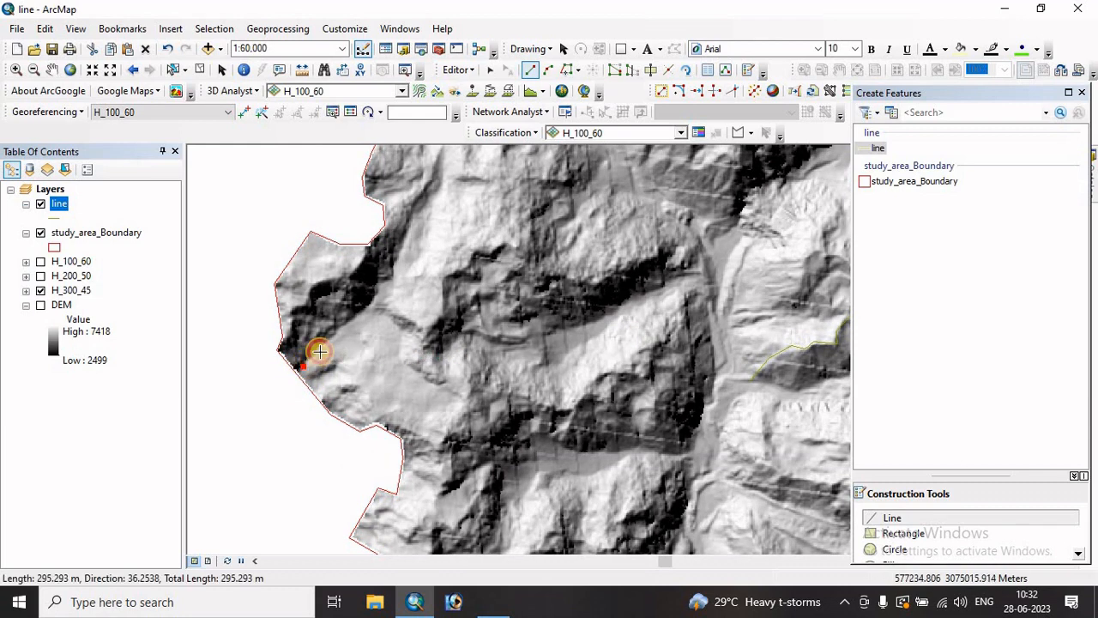
{"action": "left_click", "coordinate": [330, 340]}
{"action": "left_click", "coordinate": [353, 318]}
{"action": "left_click", "coordinate": [370, 300]}
{"action": "double_click", "coordinate": [372, 292]}
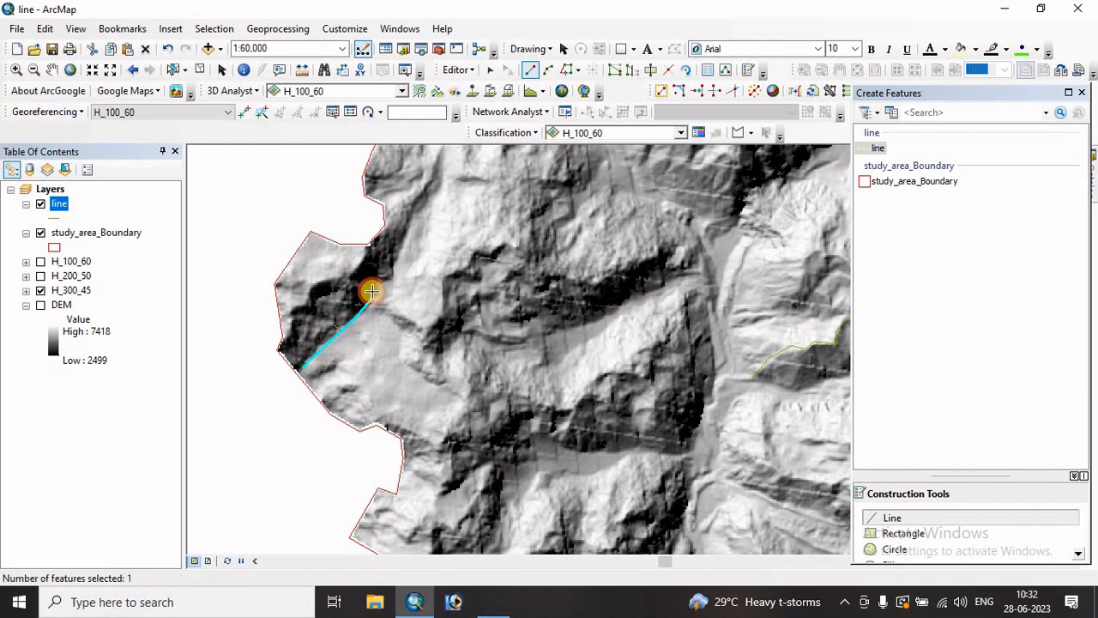
Digitize a lineament about 1,940 m long northeastward along the upper edge of the dark slope beside the western boundary.
{"action": "left_click", "coordinate": [290, 312]}
{"action": "left_click", "coordinate": [299, 304]}
{"action": "left_click", "coordinate": [307, 303]}
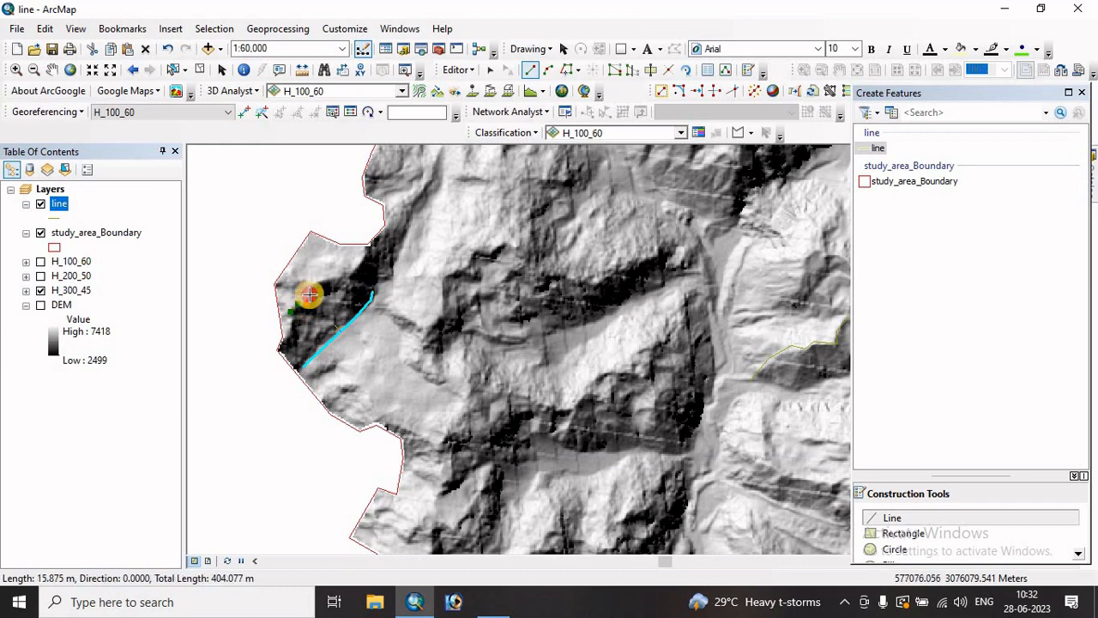
{"action": "left_click", "coordinate": [318, 285]}
{"action": "left_click", "coordinate": [339, 273]}
{"action": "left_click", "coordinate": [354, 262]}
{"action": "left_click", "coordinate": [363, 254]}
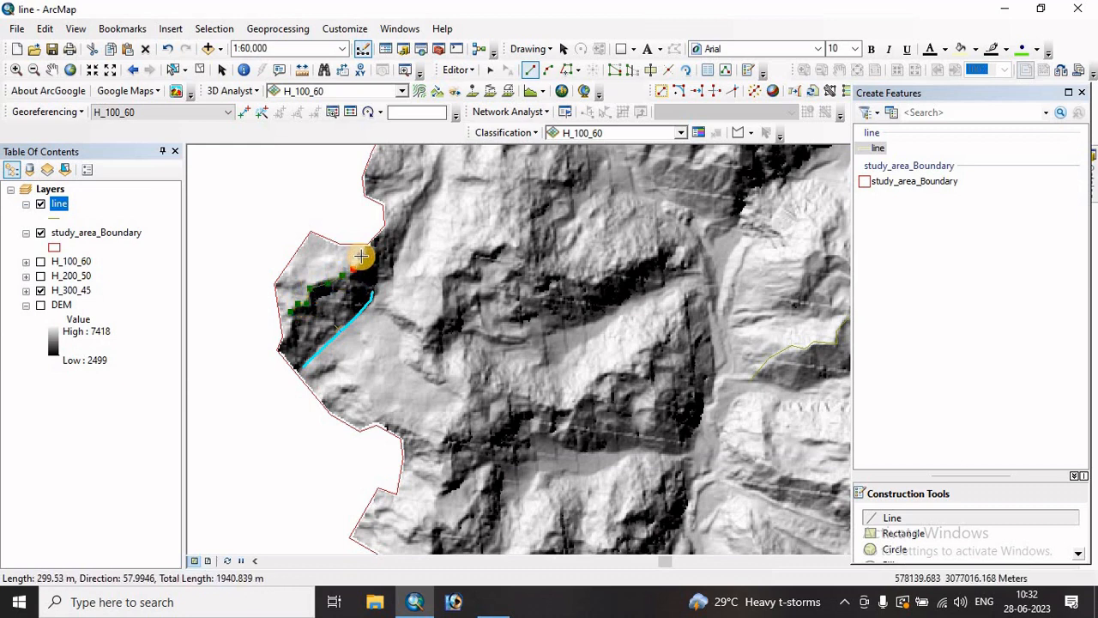
{"action": "double_click", "coordinate": [367, 249]}
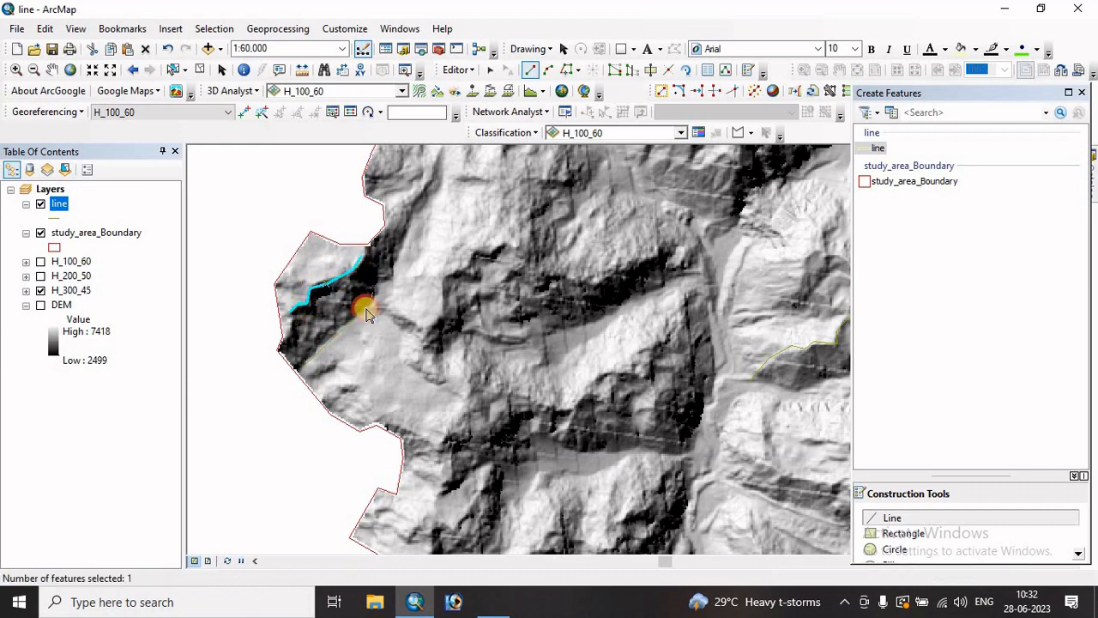
Display the H_200_50 hillshade in place of H_300_45.
{"action": "left_click", "coordinate": [40, 291]}
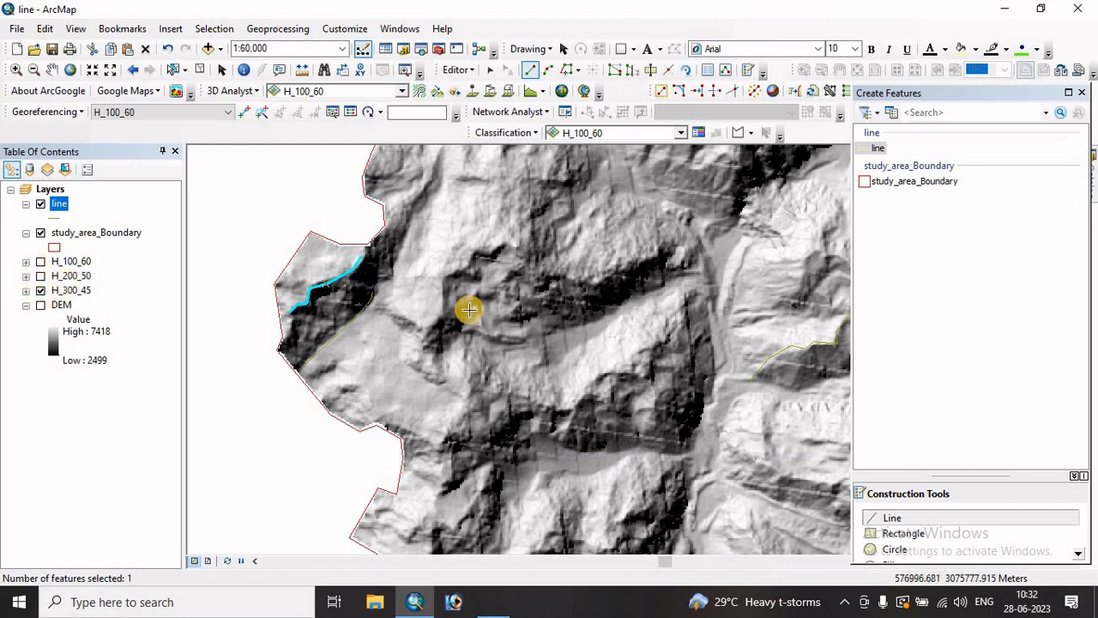
{"action": "left_click", "coordinate": [40, 291]}
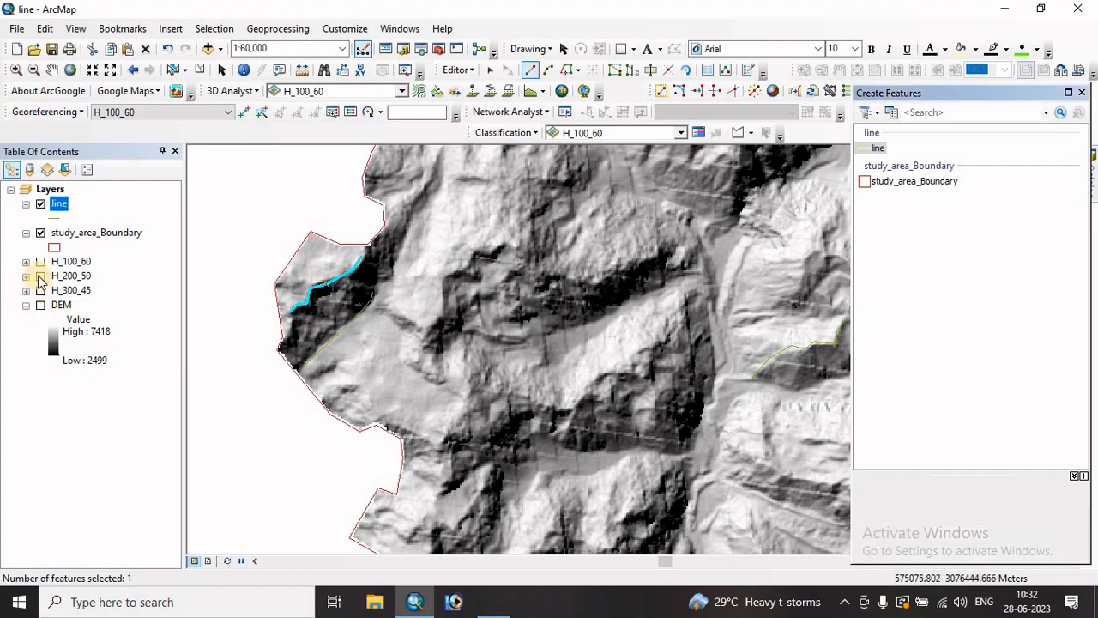
{"action": "left_click", "coordinate": [41, 275]}
Digitize a north-south lineament along the western side of the narrow valley just inside the northern boundary.
{"action": "scroll", "coordinate": [526, 392], "scroll_direction": "down", "scroll_amount": 1}
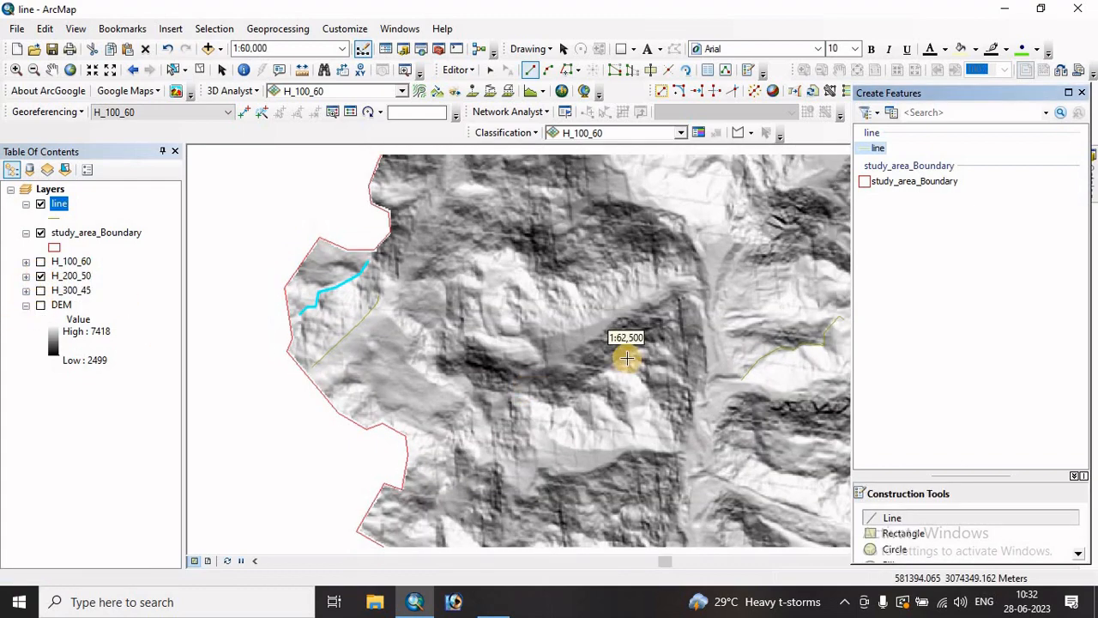
{"action": "left_click_drag", "start_coordinate": [687, 345], "coordinate": [574, 483]}
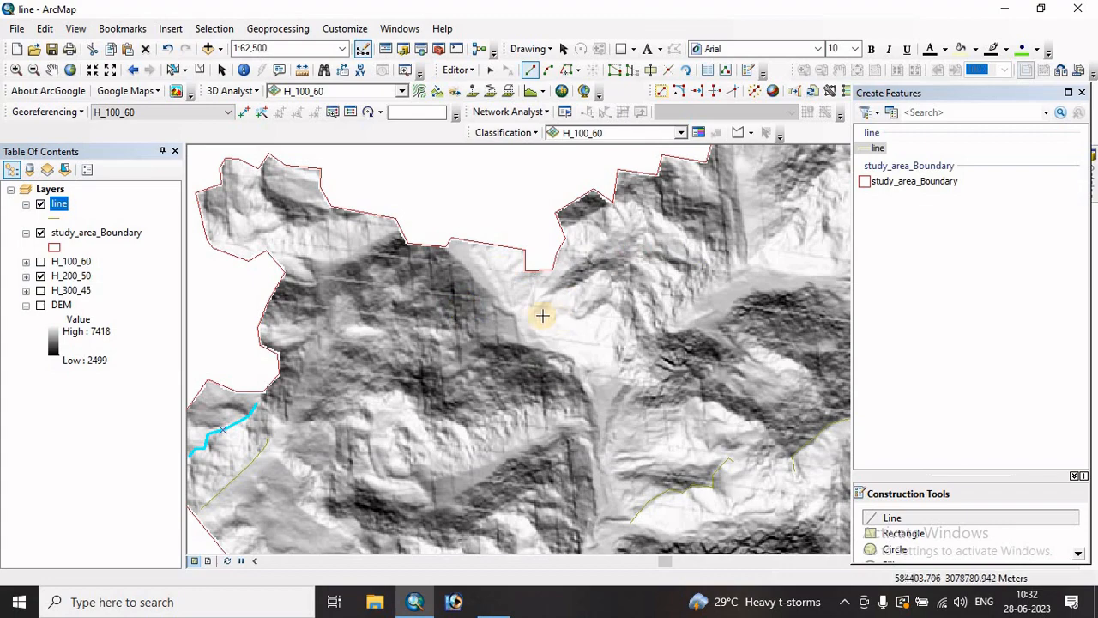
{"action": "left_click_drag", "start_coordinate": [576, 306], "coordinate": [500, 374]}
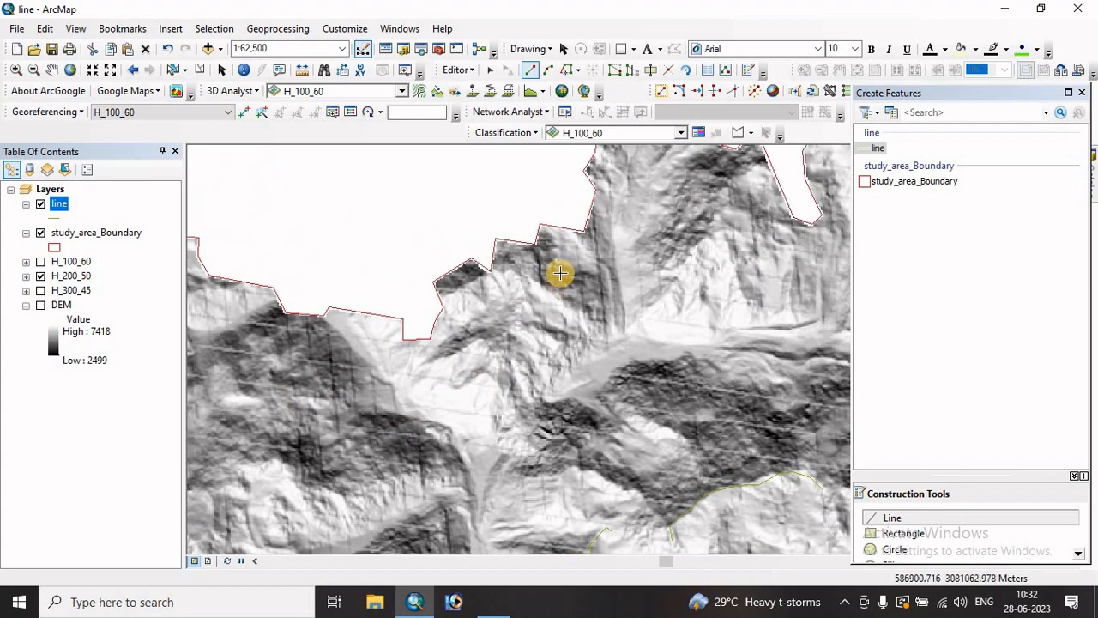
{"action": "left_click", "coordinate": [612, 229]}
{"action": "left_click", "coordinate": [614, 265]}
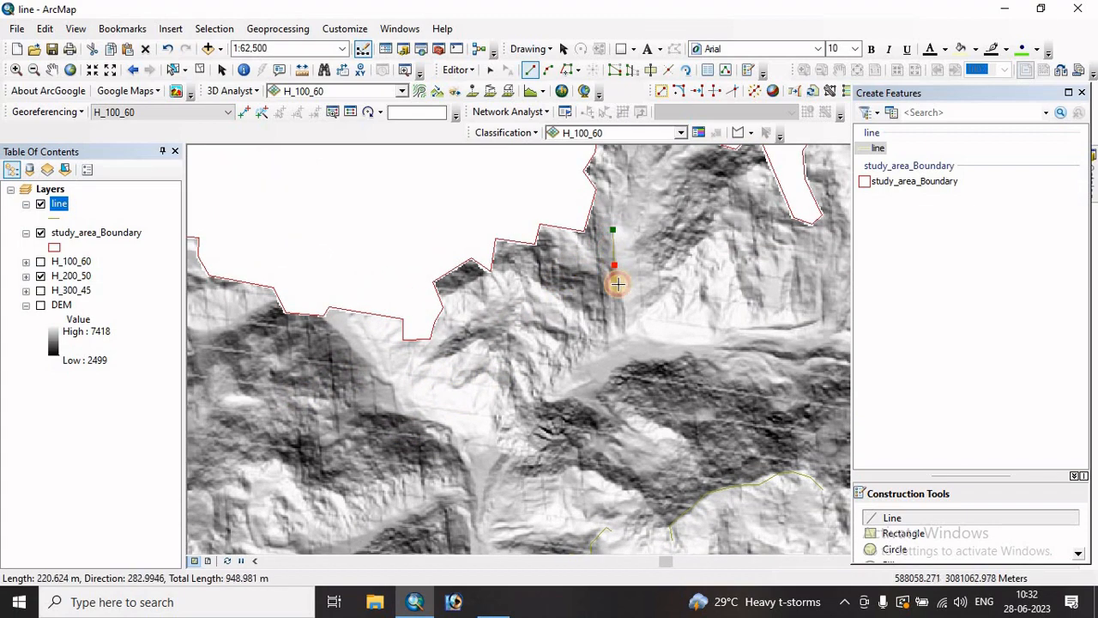
{"action": "left_click", "coordinate": [620, 290]}
{"action": "left_click", "coordinate": [626, 317]}
{"action": "double_click", "coordinate": [626, 330]}
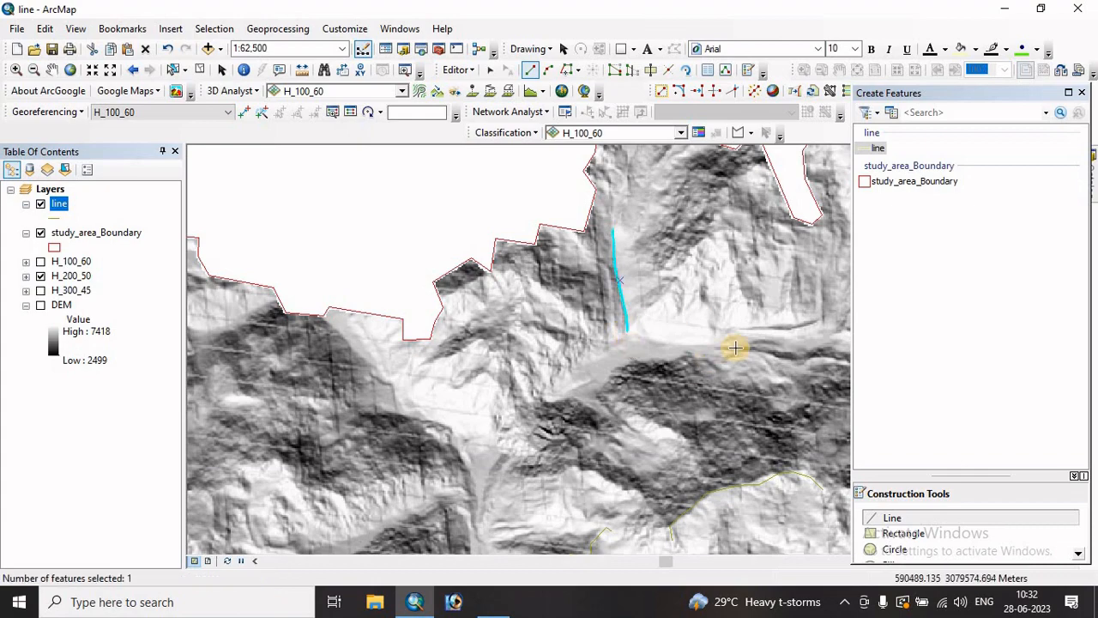
Digitize a wavy west-east lineament along the upper edge of the dark slope south of the main valley.
{"action": "left_click", "coordinate": [723, 352]}
{"action": "left_click", "coordinate": [751, 350]}
{"action": "left_click", "coordinate": [763, 349]}
{"action": "left_click", "coordinate": [781, 359]}
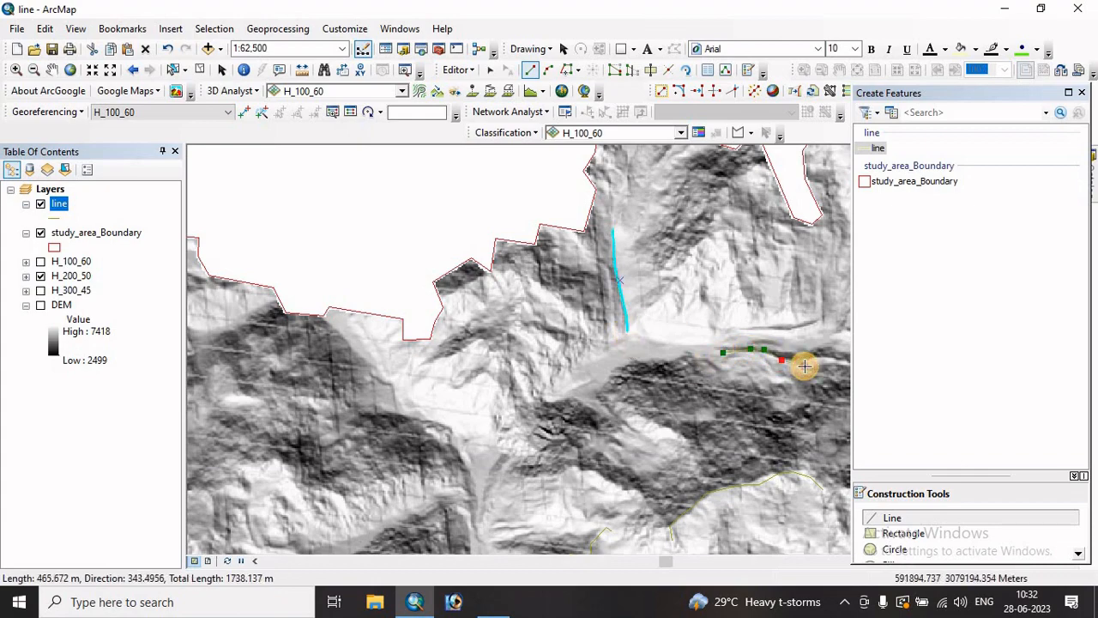
{"action": "left_click", "coordinate": [804, 366]}
{"action": "double_click", "coordinate": [819, 351]}
Digitize a north-south lineament about 1,726 m long west of the existing ridge line and a short one farther north.
{"action": "left_click_drag", "start_coordinate": [698, 429], "coordinate": [490, 554]}
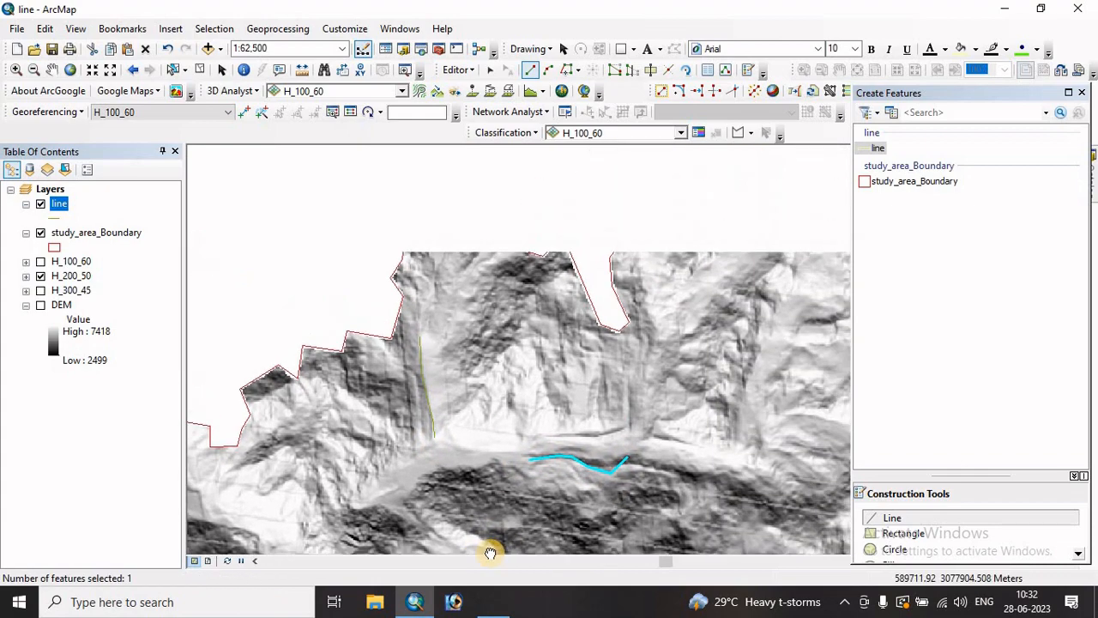
{"action": "left_click_drag", "start_coordinate": [716, 334], "coordinate": [477, 393]}
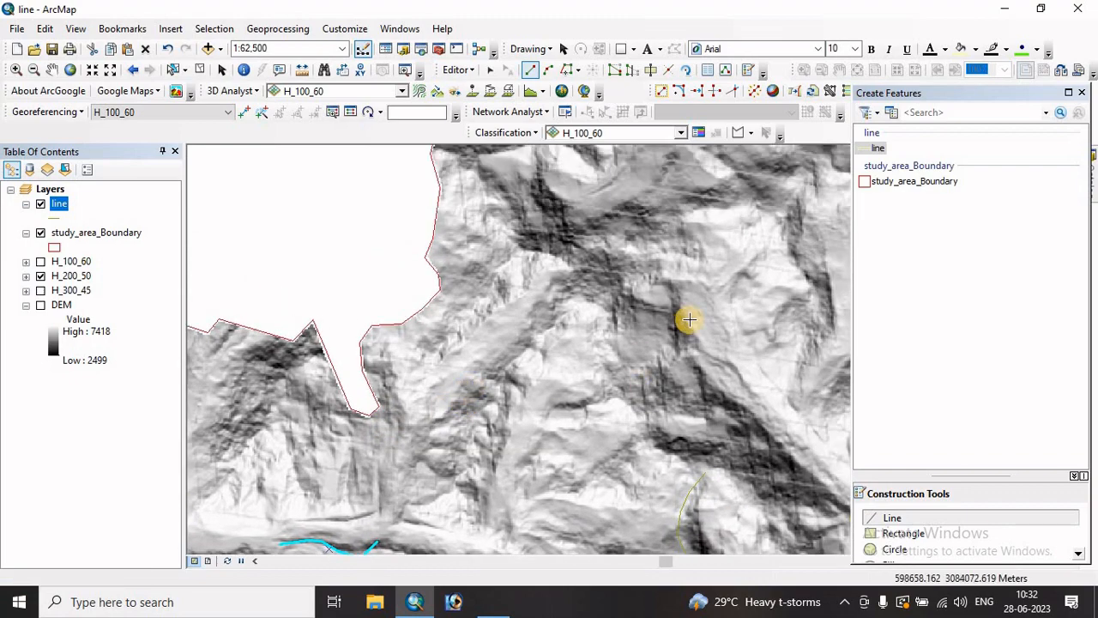
{"action": "left_click_drag", "start_coordinate": [680, 316], "coordinate": [495, 415]}
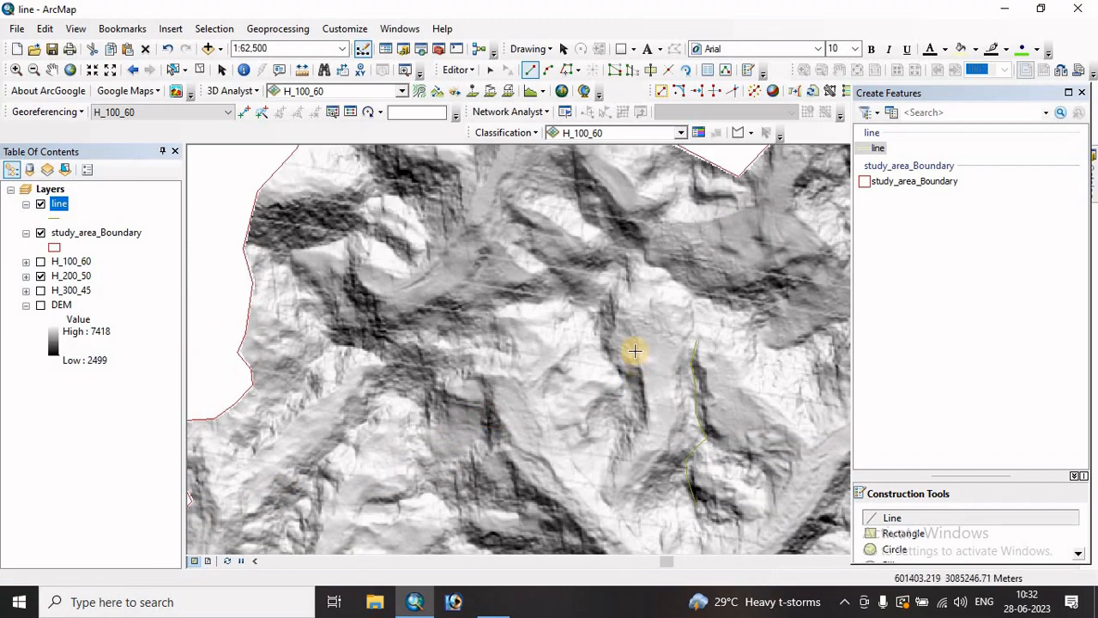
{"action": "left_click", "coordinate": [639, 343]}
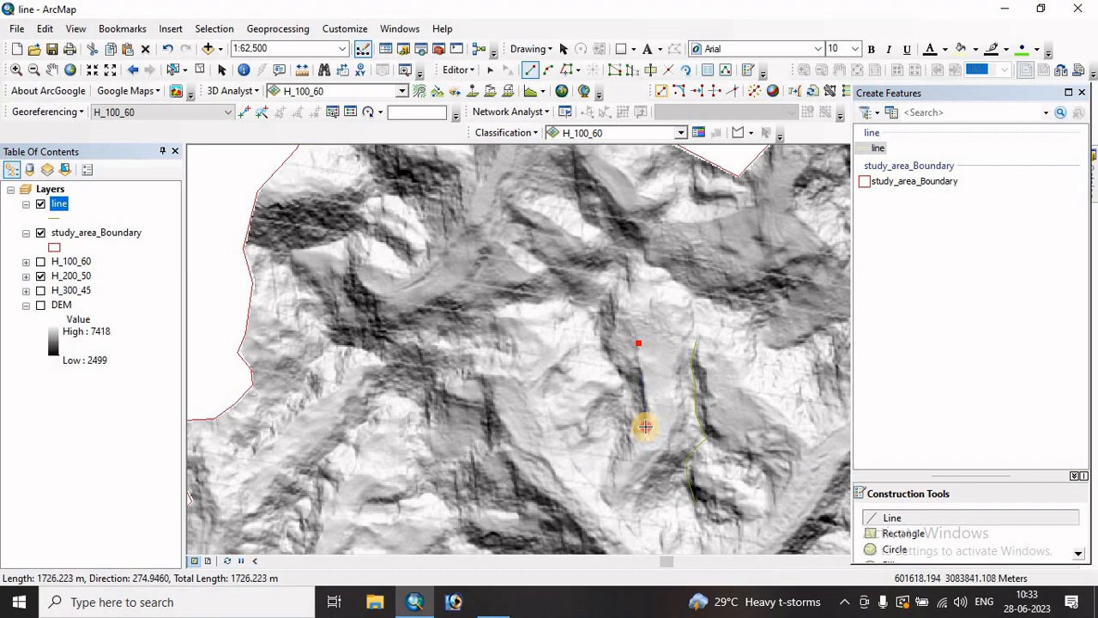
{"action": "double_click", "coordinate": [645, 426]}
{"action": "left_click", "coordinate": [623, 253]}
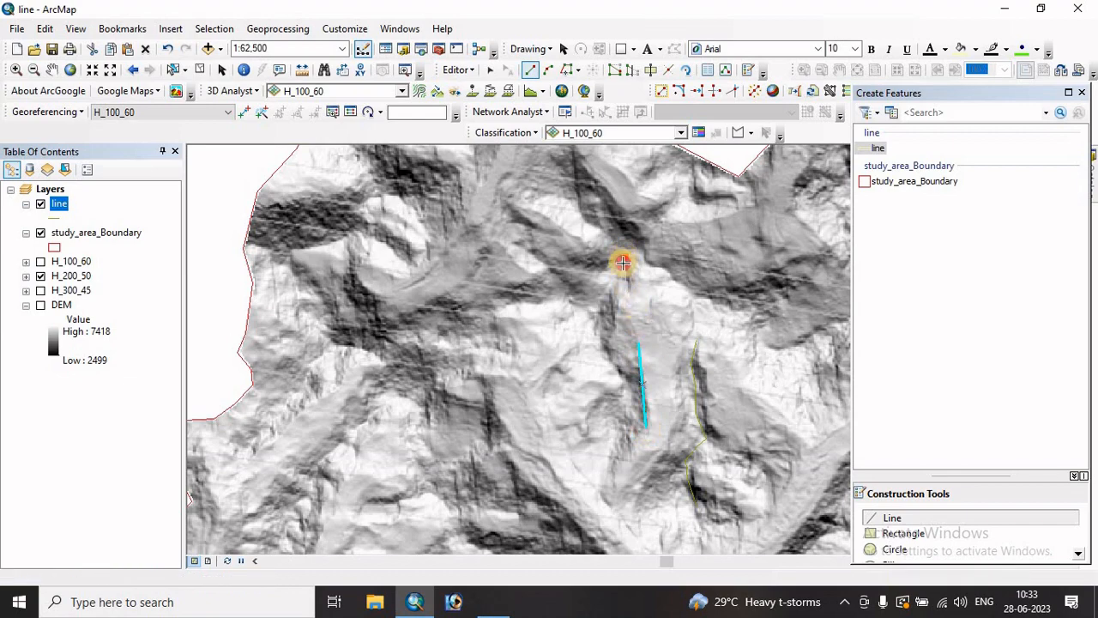
{"action": "double_click", "coordinate": [627, 279]}
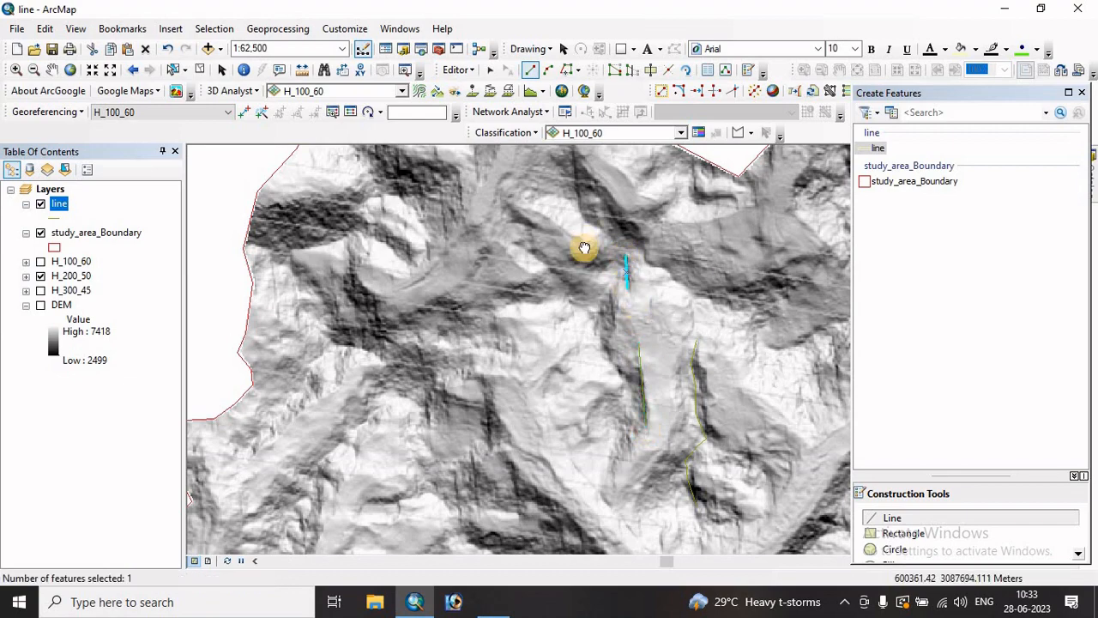
Digitize a short north-south lineament below the northern boundary corner and one about 2,706 m long on the dark slope to its west.
{"action": "left_click_drag", "start_coordinate": [583, 249], "coordinate": [579, 373]}
{"action": "left_click", "coordinate": [567, 270]}
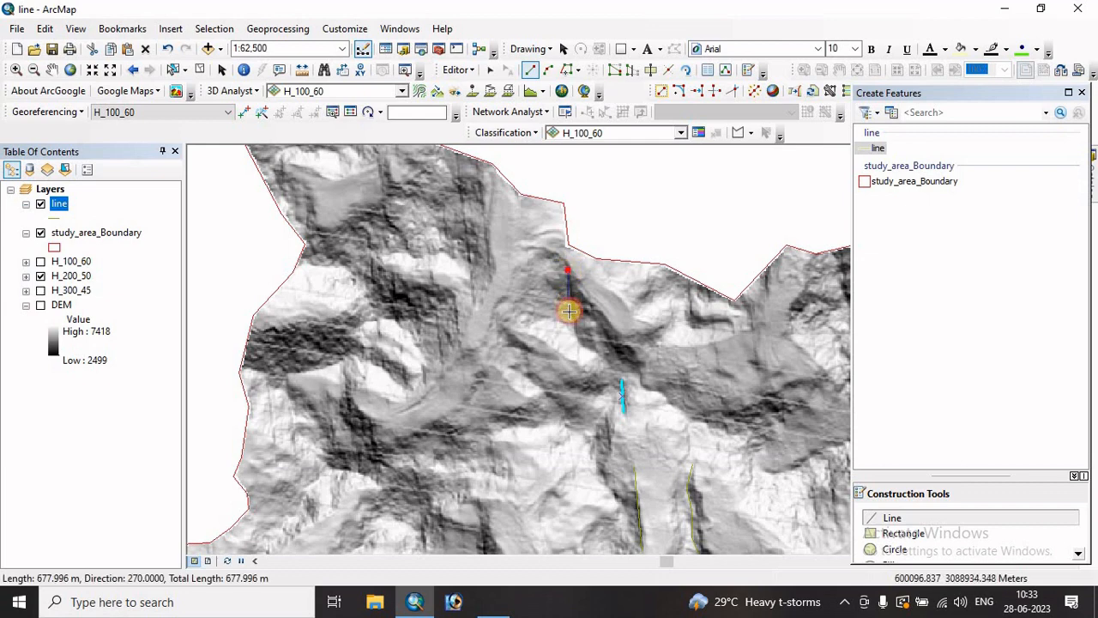
{"action": "double_click", "coordinate": [573, 320]}
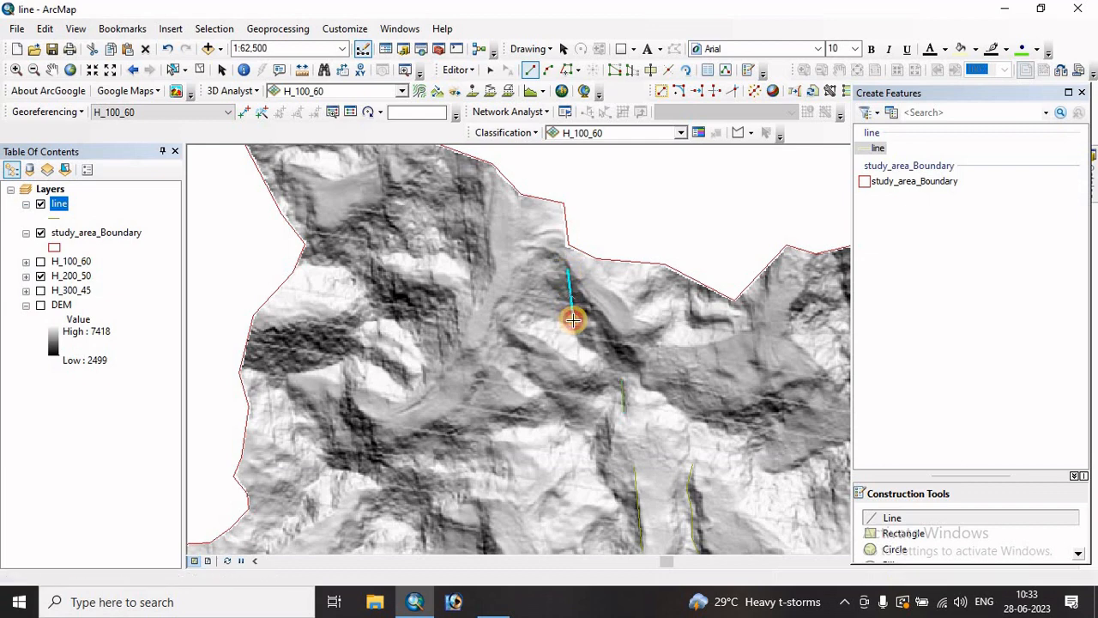
{"action": "left_click", "coordinate": [456, 168]}
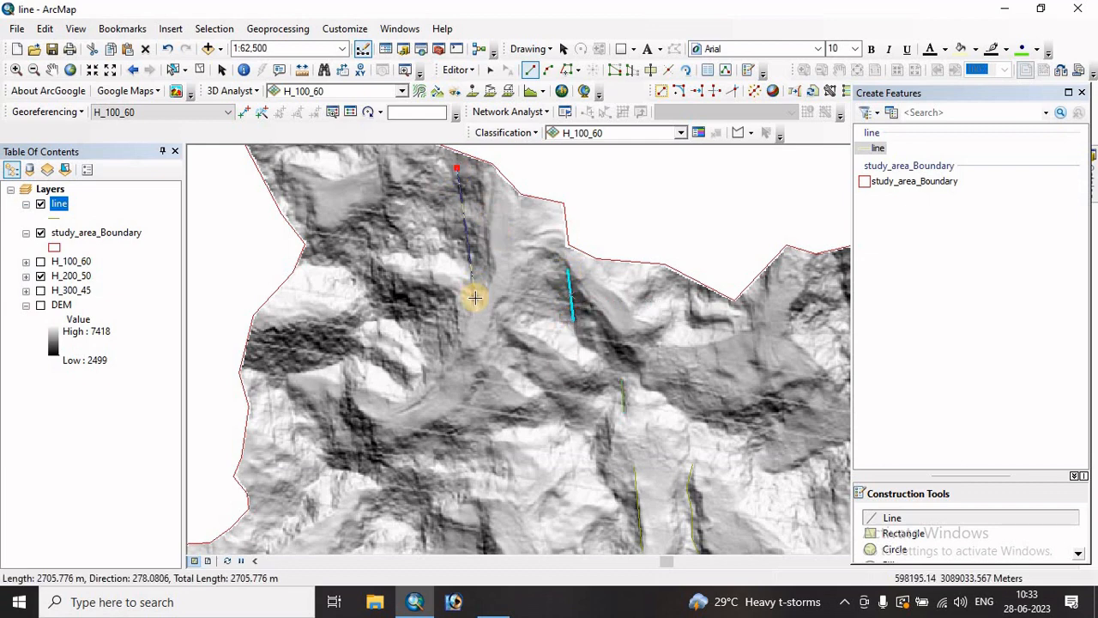
{"action": "double_click", "coordinate": [474, 298]}
Digitize a long north-south lineament across the dark ridge south of the deep notch in the northern boundary.
{"action": "scroll", "coordinate": [527, 446], "scroll_direction": "down", "scroll_amount": 2}
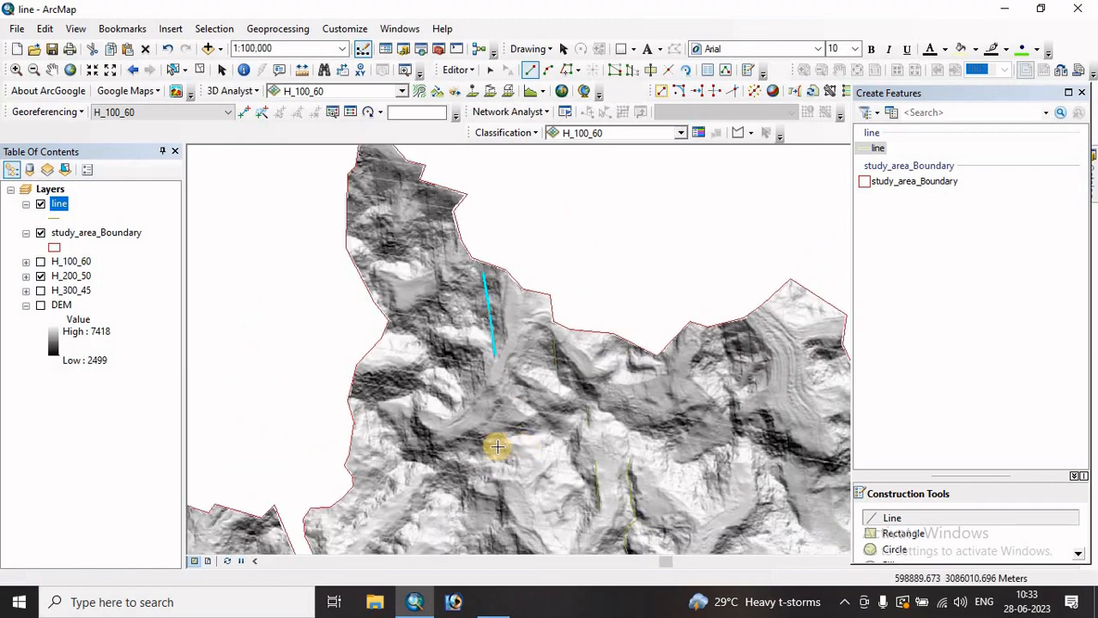
{"action": "left_click_drag", "start_coordinate": [632, 507], "coordinate": [431, 410]}
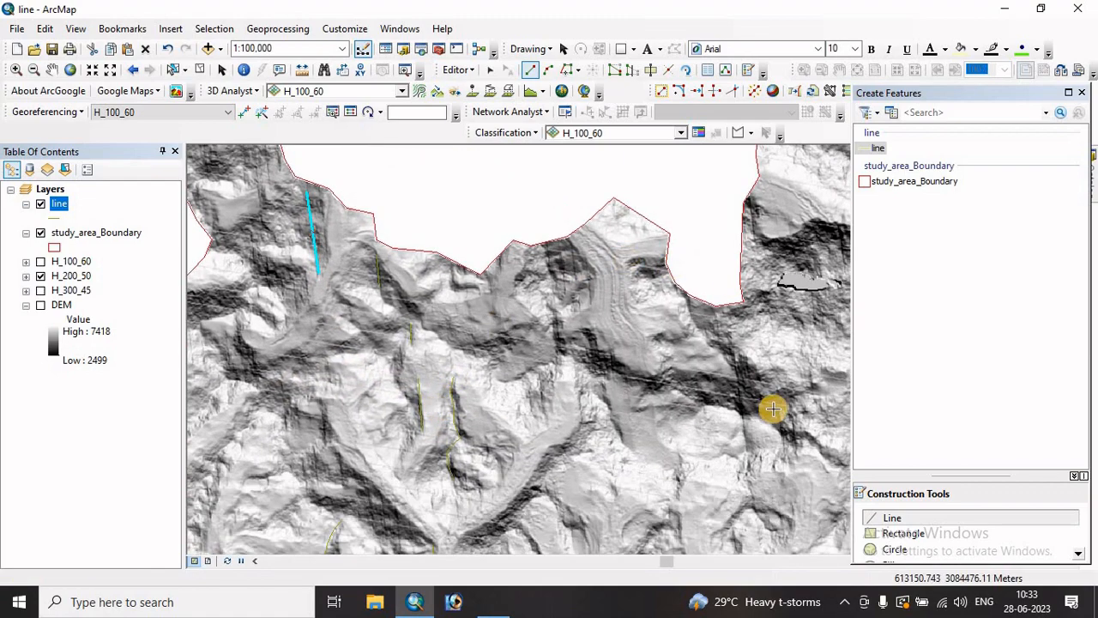
{"action": "left_click_drag", "start_coordinate": [773, 409], "coordinate": [693, 284]}
{"action": "left_click", "coordinate": [669, 246]}
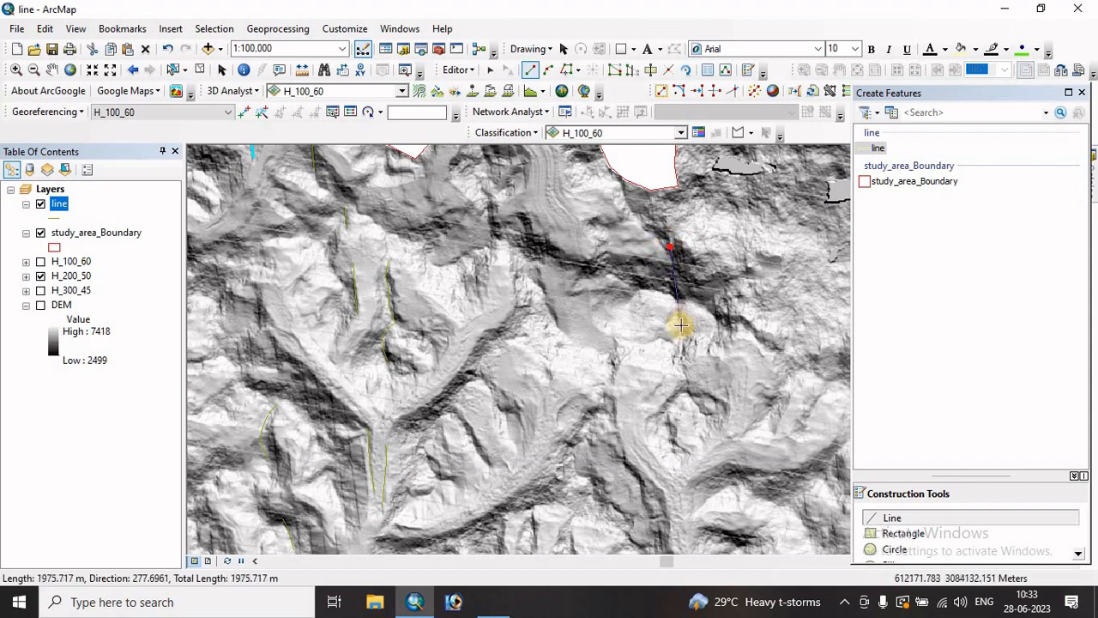
{"action": "double_click", "coordinate": [681, 340]}
Digitize two short bent lineaments along the northeastern and western sides of the small bright peak south of the last line.
{"action": "left_click_drag", "start_coordinate": [732, 447], "coordinate": [686, 339]}
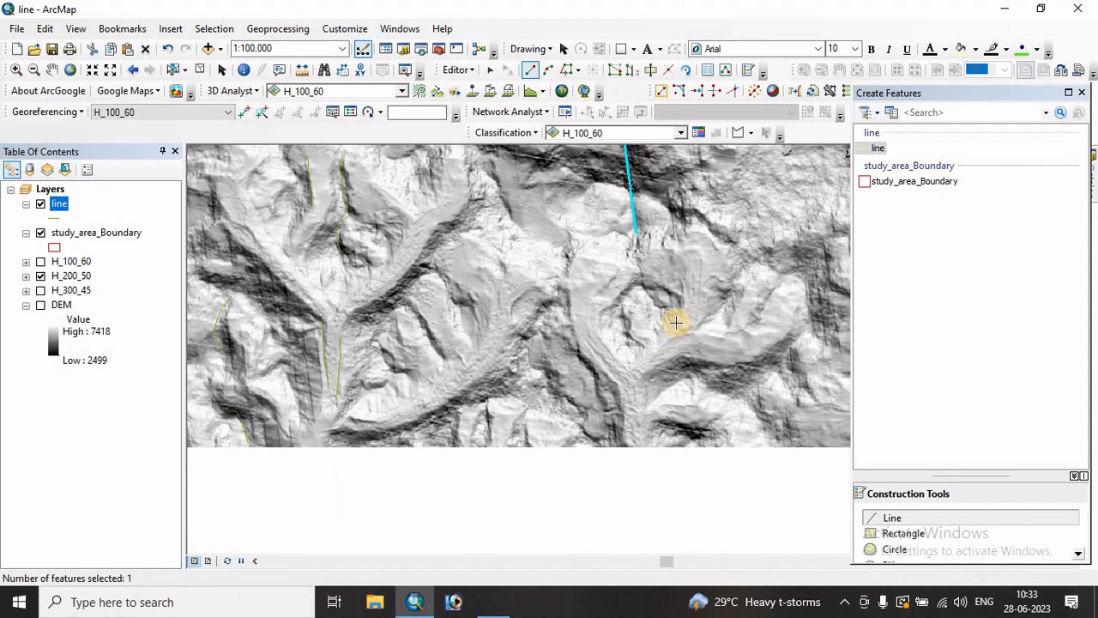
{"action": "left_click", "coordinate": [639, 284]}
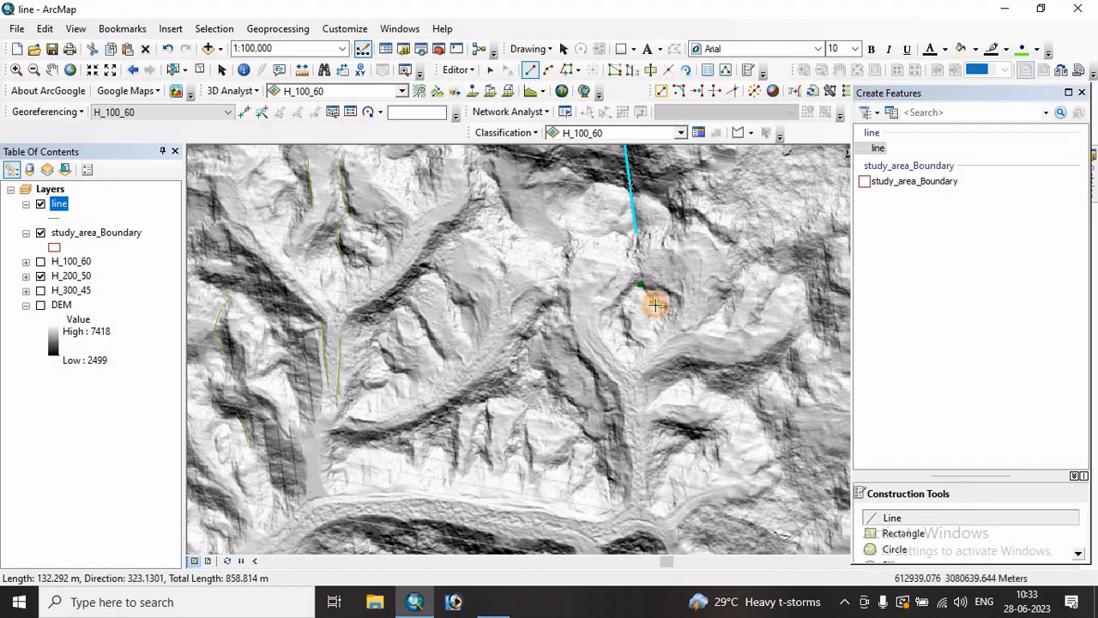
{"action": "left_click", "coordinate": [655, 302]}
{"action": "double_click", "coordinate": [671, 305]}
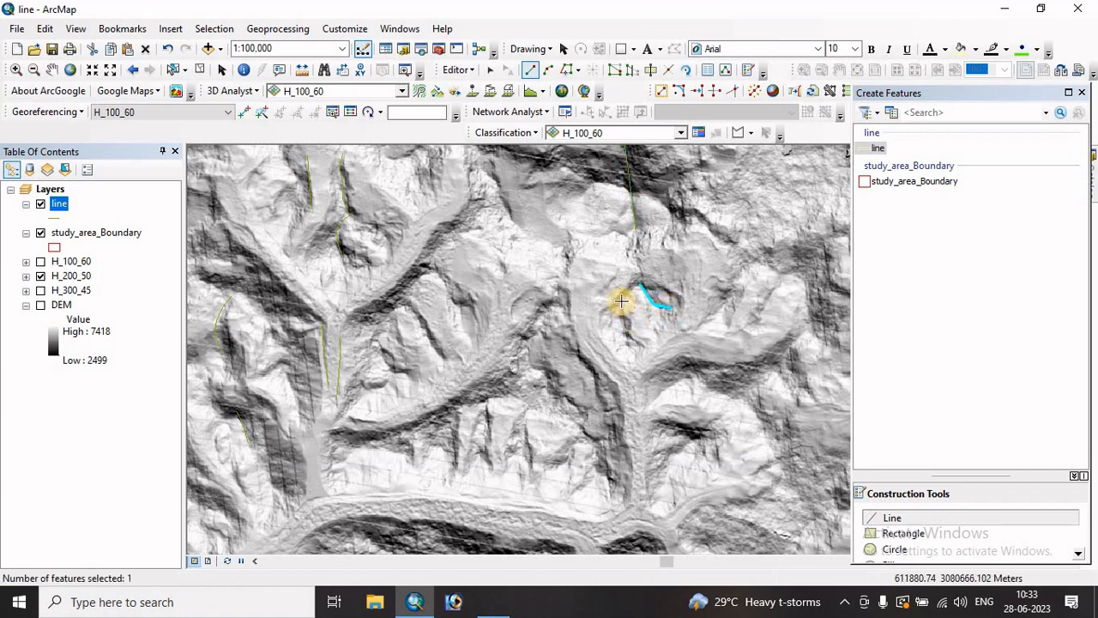
{"action": "left_click", "coordinate": [620, 301]}
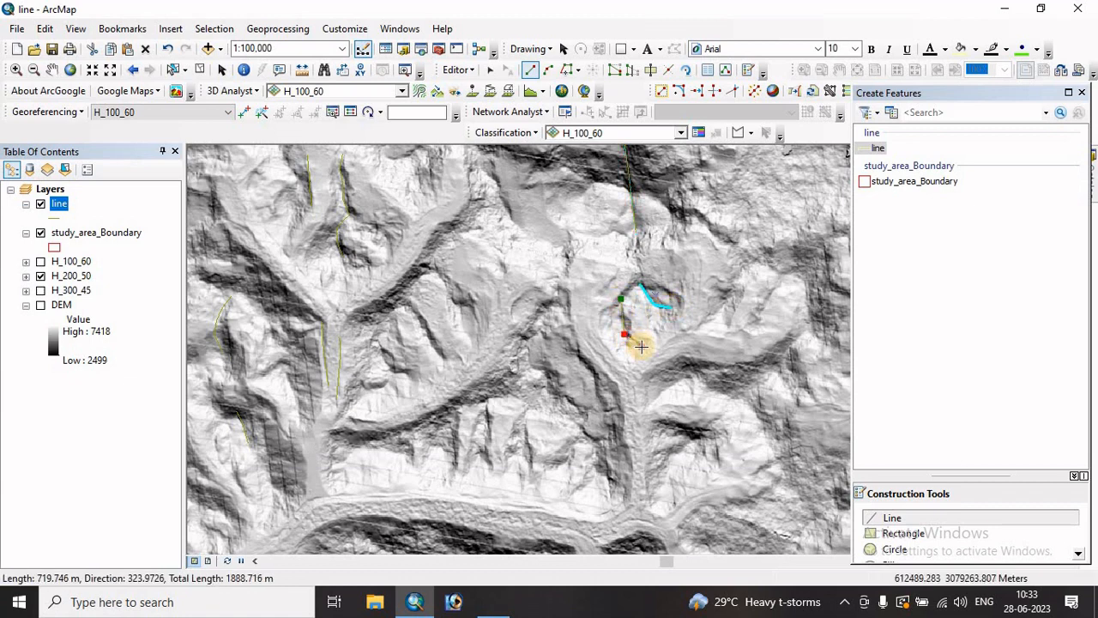
{"action": "double_click", "coordinate": [641, 346]}
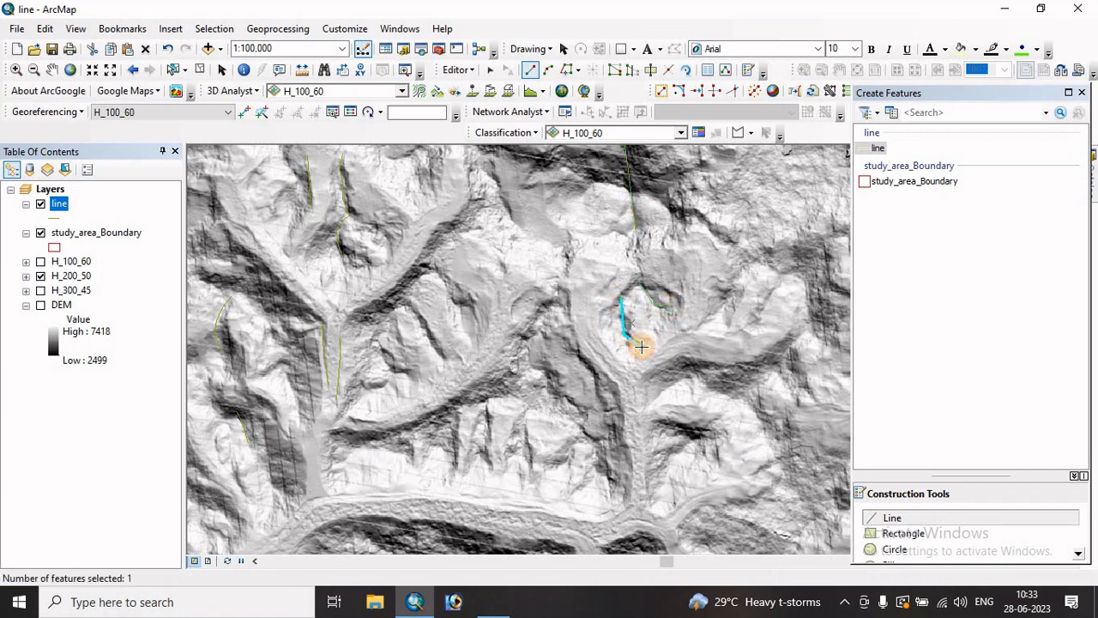
Digitize two parallel north-south lineaments on the bright slope's spurs and one about 1,905 m long along the dark slope farther east.
{"action": "left_click", "coordinate": [487, 399]}
{"action": "double_click", "coordinate": [489, 441]}
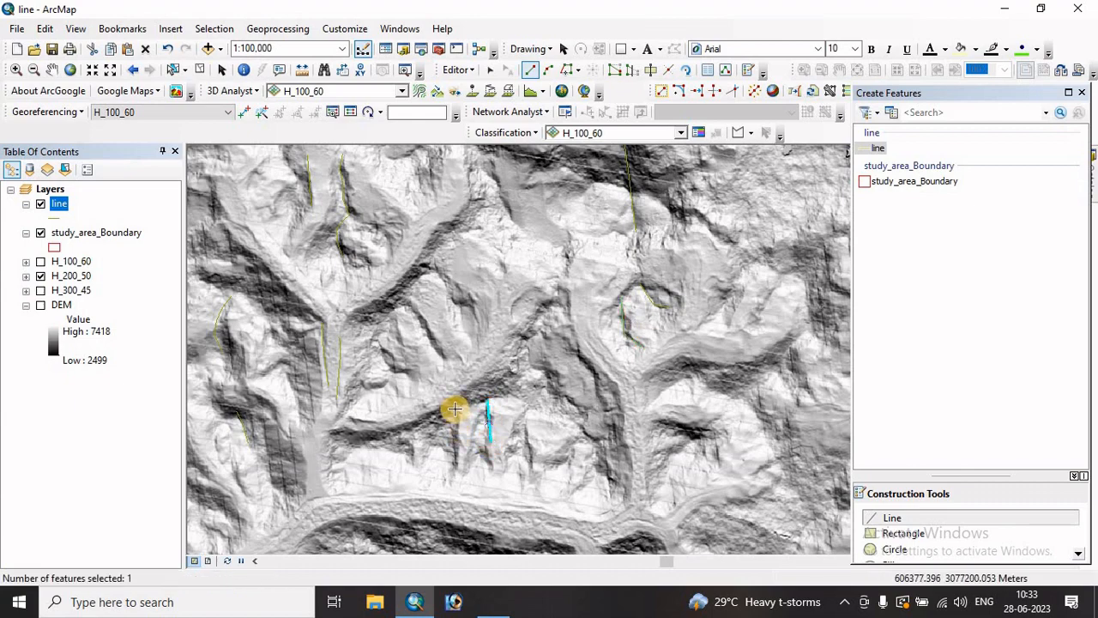
{"action": "left_click", "coordinate": [454, 409]}
{"action": "double_click", "coordinate": [454, 469]}
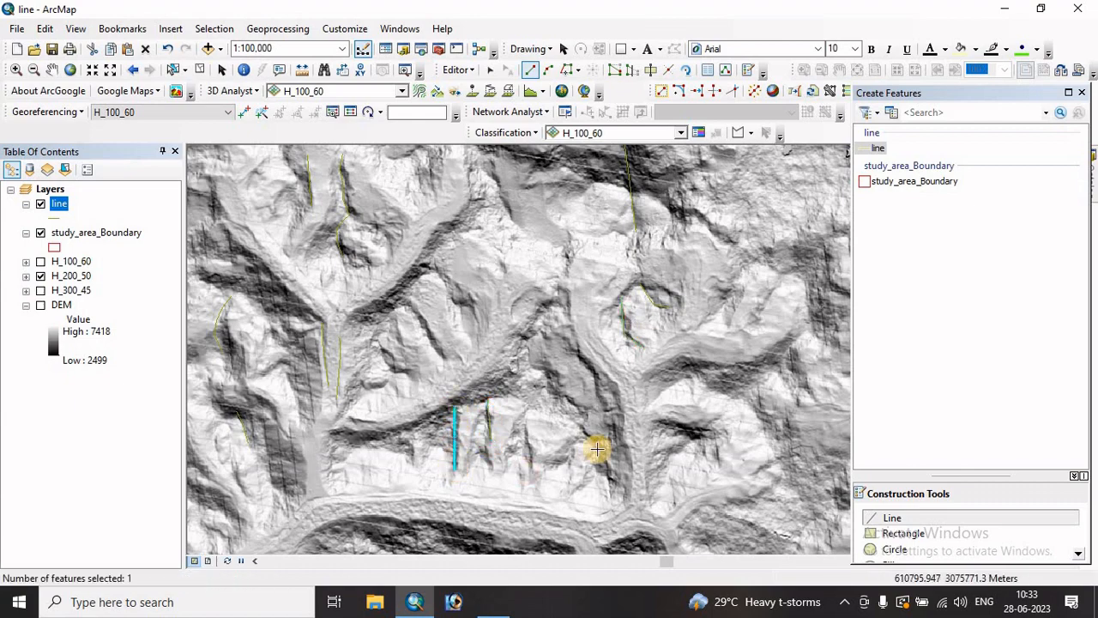
{"action": "left_click", "coordinate": [601, 439]}
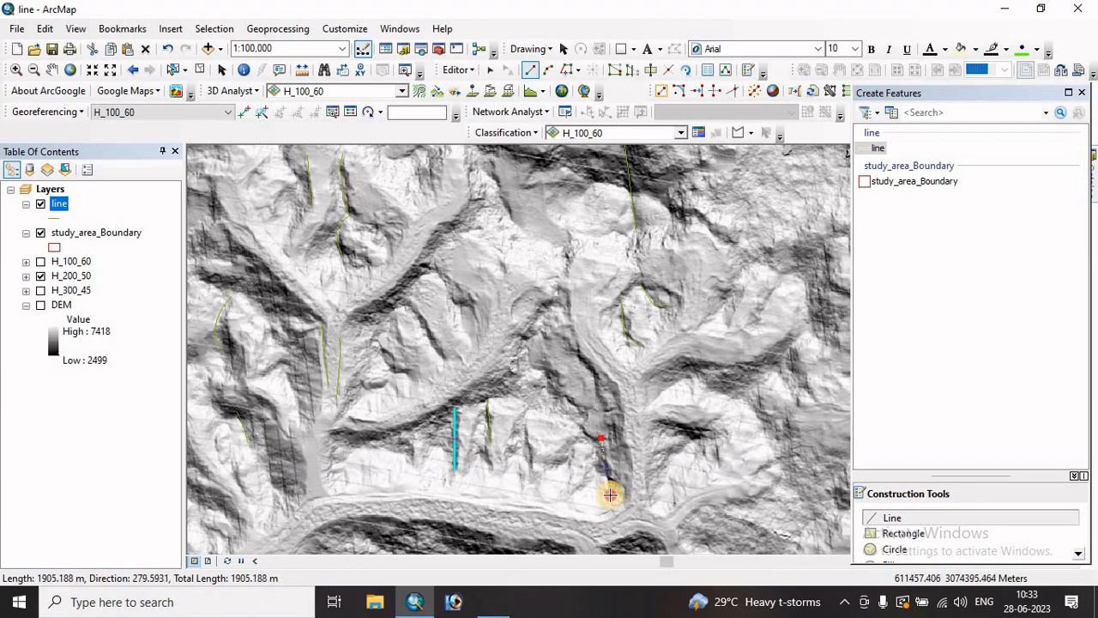
{"action": "double_click", "coordinate": [609, 494]}
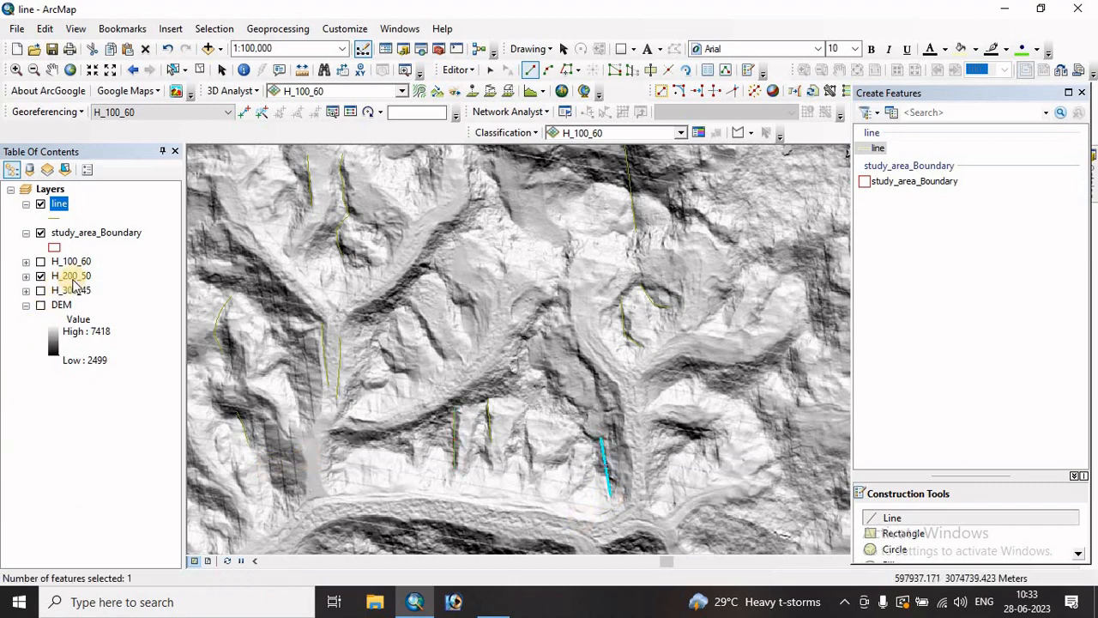
Check the hillshade azimuth and altitude values in lianement density.jpg and hide the H_200_50 hillshade.
{"action": "left_click", "coordinate": [496, 601]}
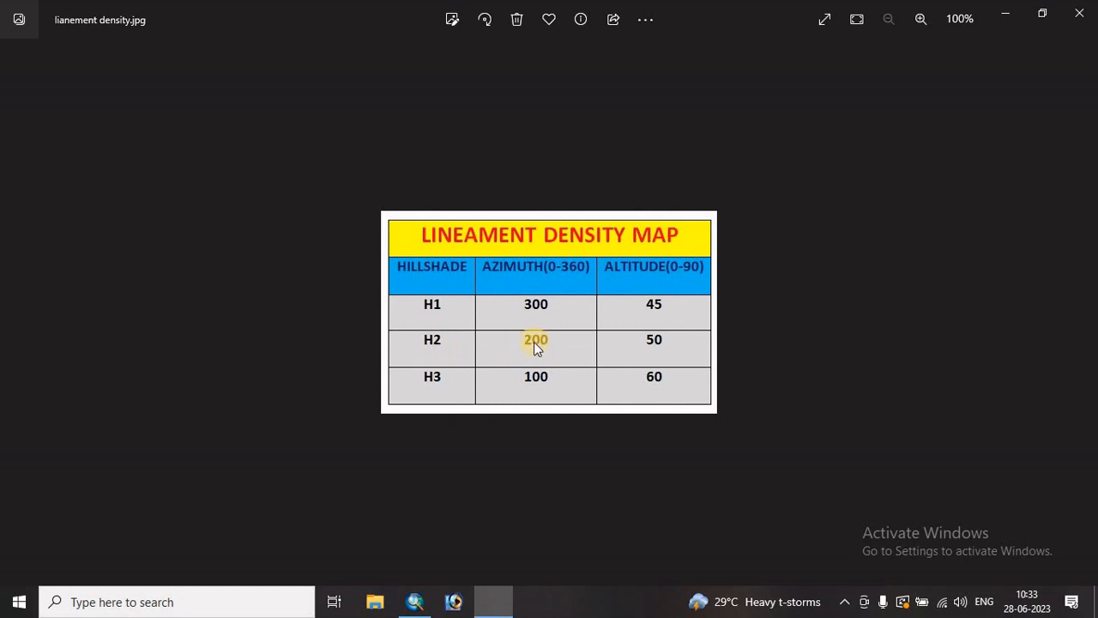
{"action": "left_click", "coordinate": [1005, 15]}
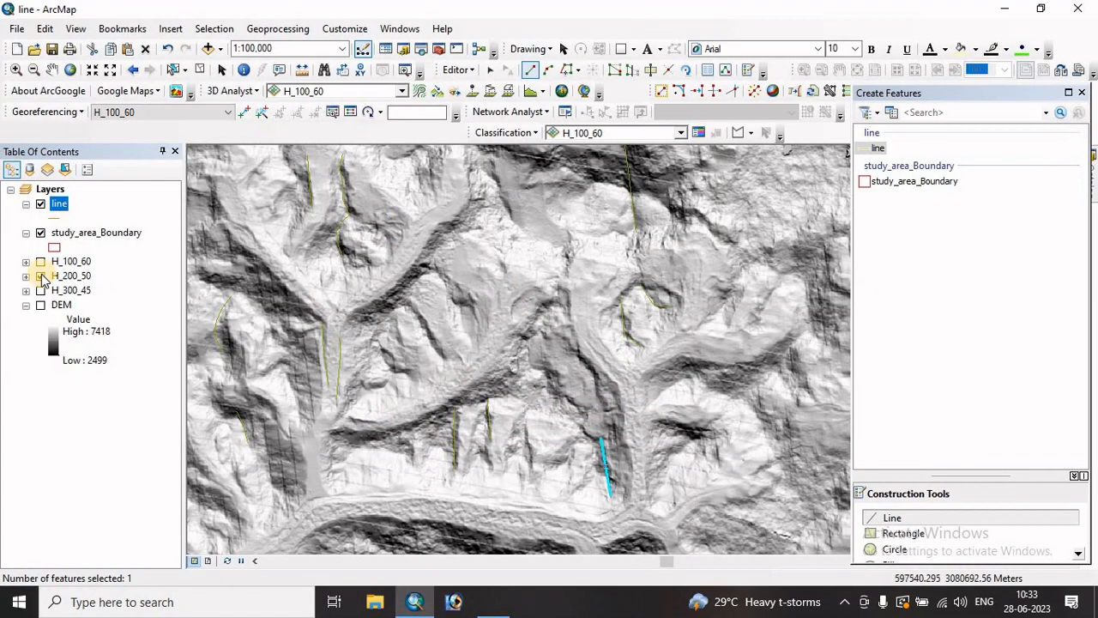
{"action": "left_click", "coordinate": [40, 275]}
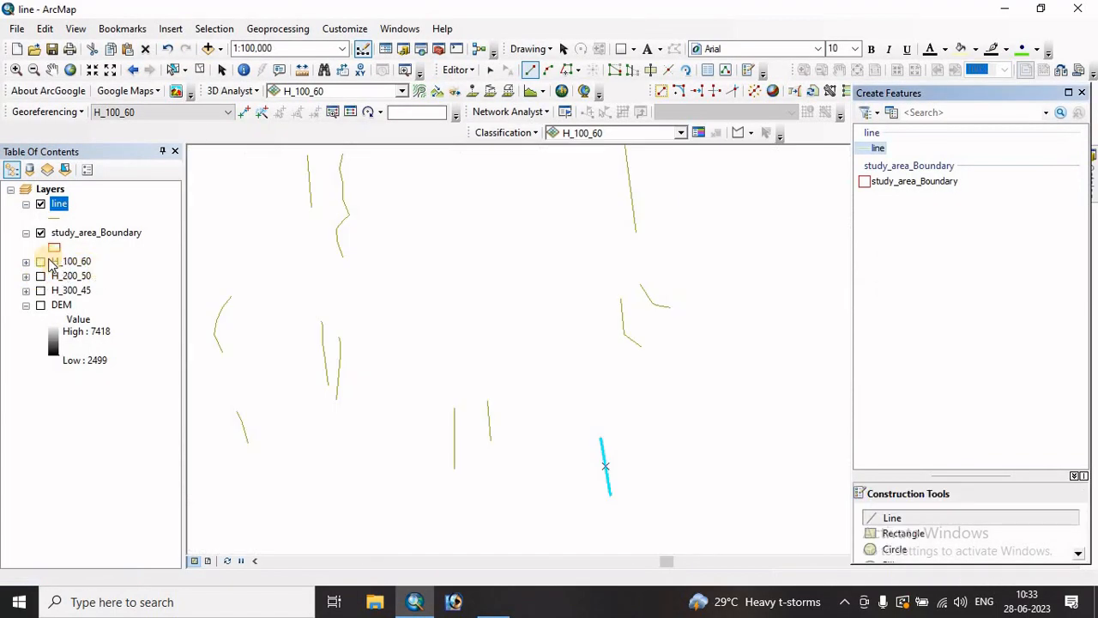
Display the H_100_60 hillshade and check its azimuth and altitude in the lianement density.jpg table.
{"action": "left_click", "coordinate": [40, 262]}
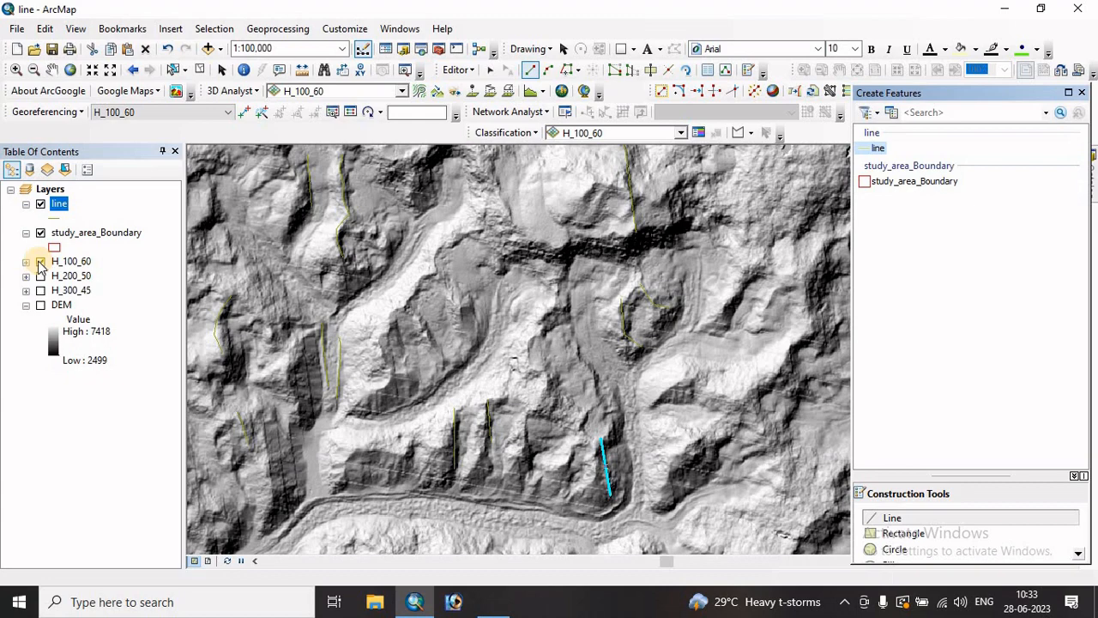
{"action": "left_click", "coordinate": [493, 601]}
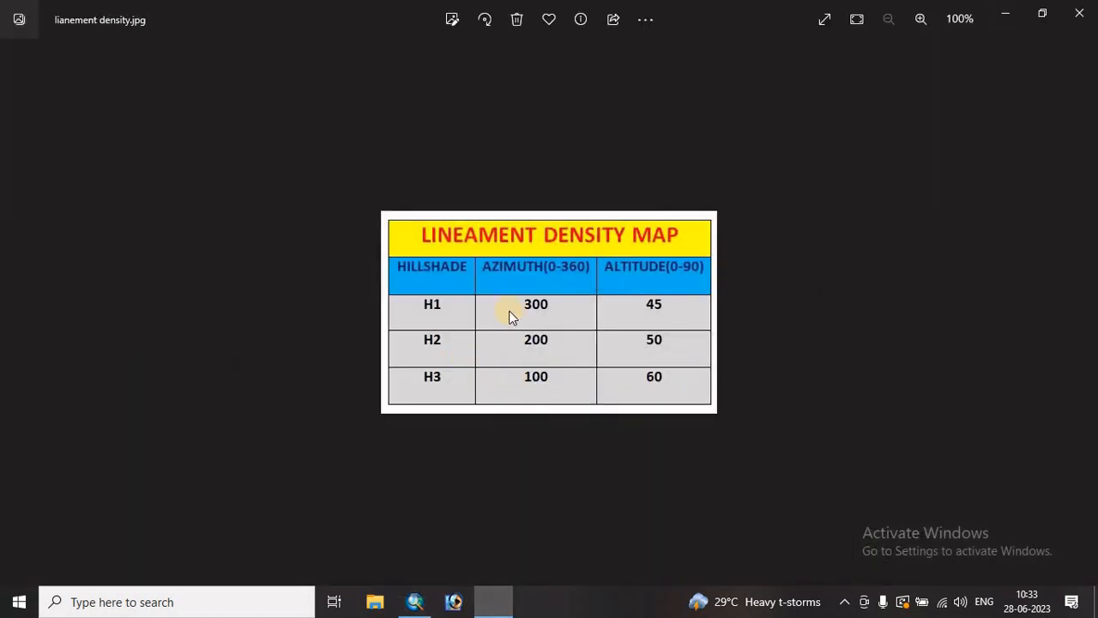
{"action": "left_click", "coordinate": [1082, 16]}
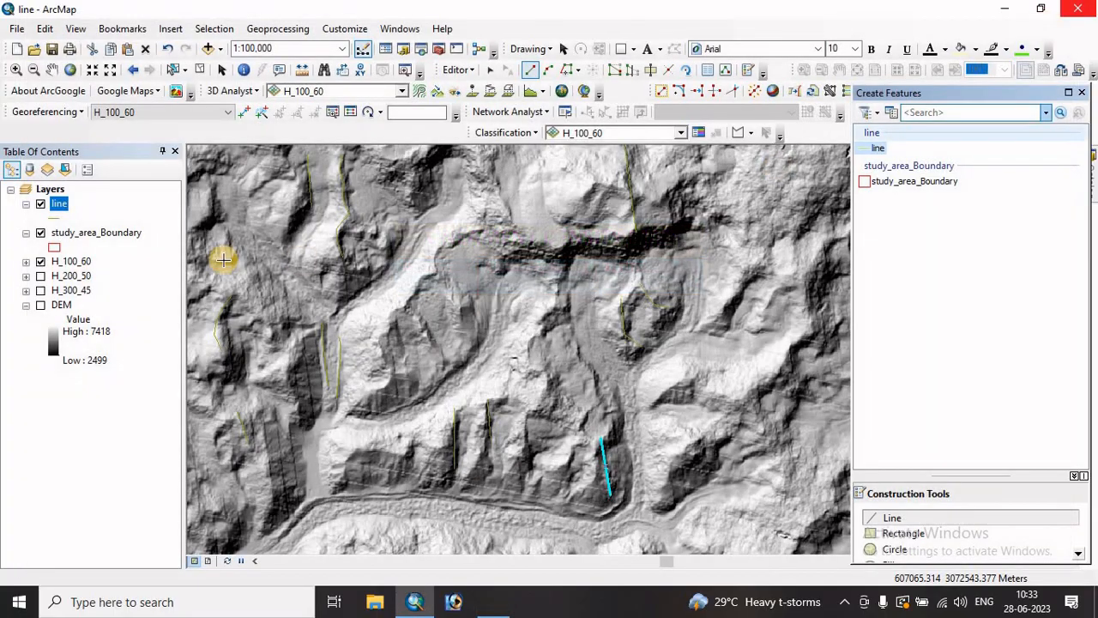
Digitize a short northeast-southwest lineament just south of the pointed notch in the northwestern part of the study area boundary.
{"action": "left_click_drag", "start_coordinate": [427, 289], "coordinate": [426, 387]}
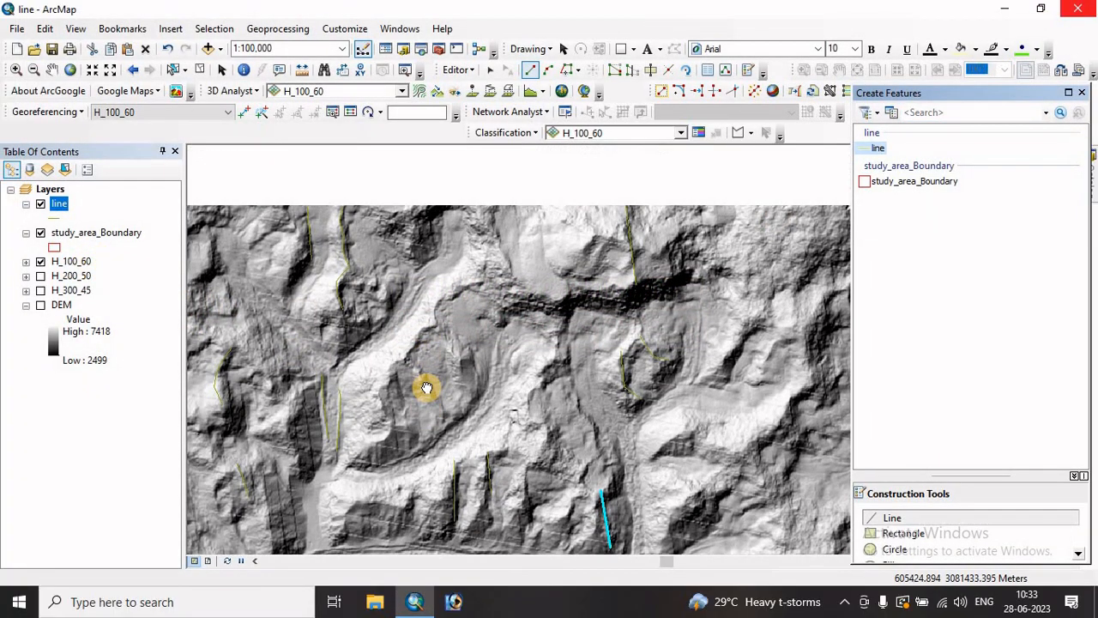
{"action": "left_click_drag", "start_coordinate": [502, 249], "coordinate": [606, 331]}
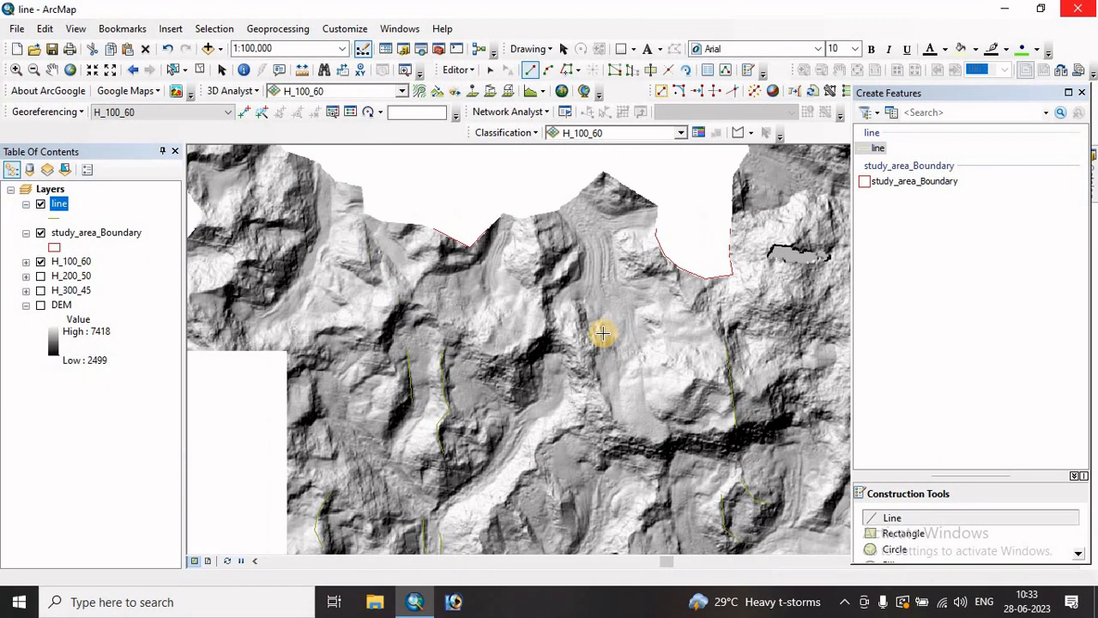
{"action": "left_click", "coordinate": [431, 268]}
{"action": "double_click", "coordinate": [413, 295]}
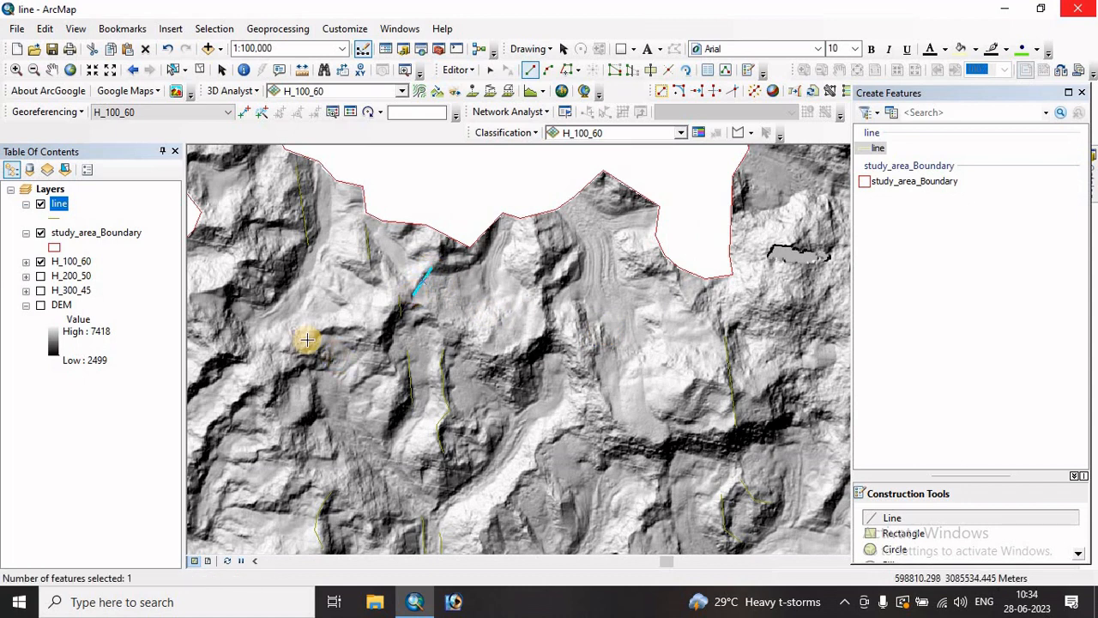
Digitize a bent, roughly east-west lineament about 1,700 m long along the dark ridge southwest of the last line.
{"action": "left_click", "coordinate": [311, 336]}
{"action": "left_click", "coordinate": [328, 328]}
{"action": "left_click", "coordinate": [341, 327]}
{"action": "left_click", "coordinate": [352, 325]}
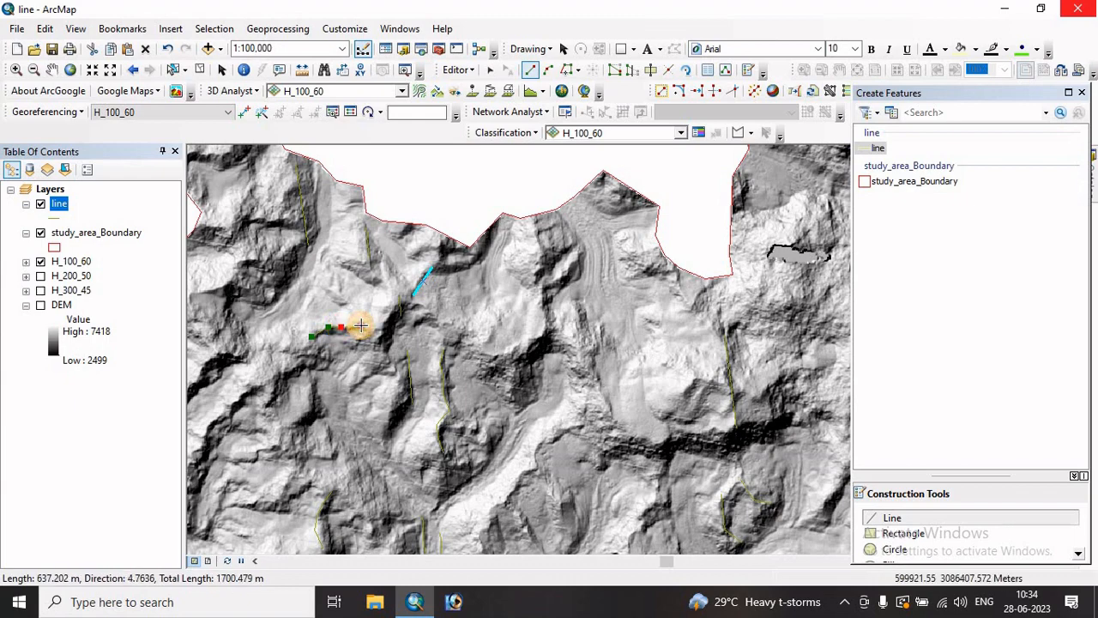
{"action": "double_click", "coordinate": [365, 324]}
Digitize a bent northeast-trending lineament along the crest between the bright slope and the dark spurs, east of the two parallel valley lines.
{"action": "left_click_drag", "start_coordinate": [355, 437], "coordinate": [507, 284]}
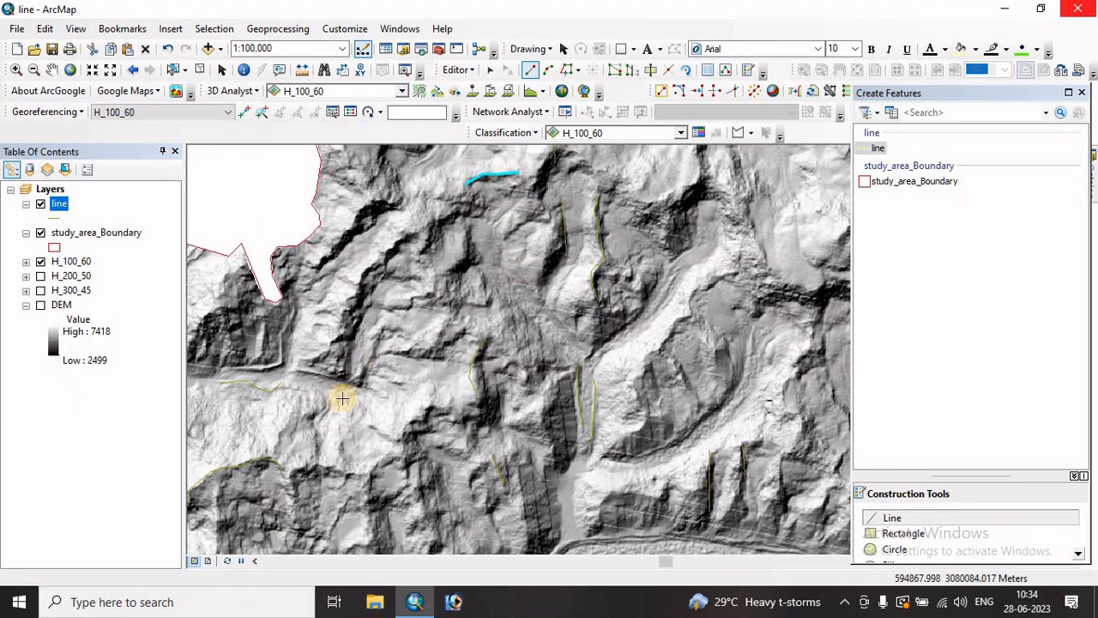
{"action": "left_click_drag", "start_coordinate": [663, 386], "coordinate": [533, 263]}
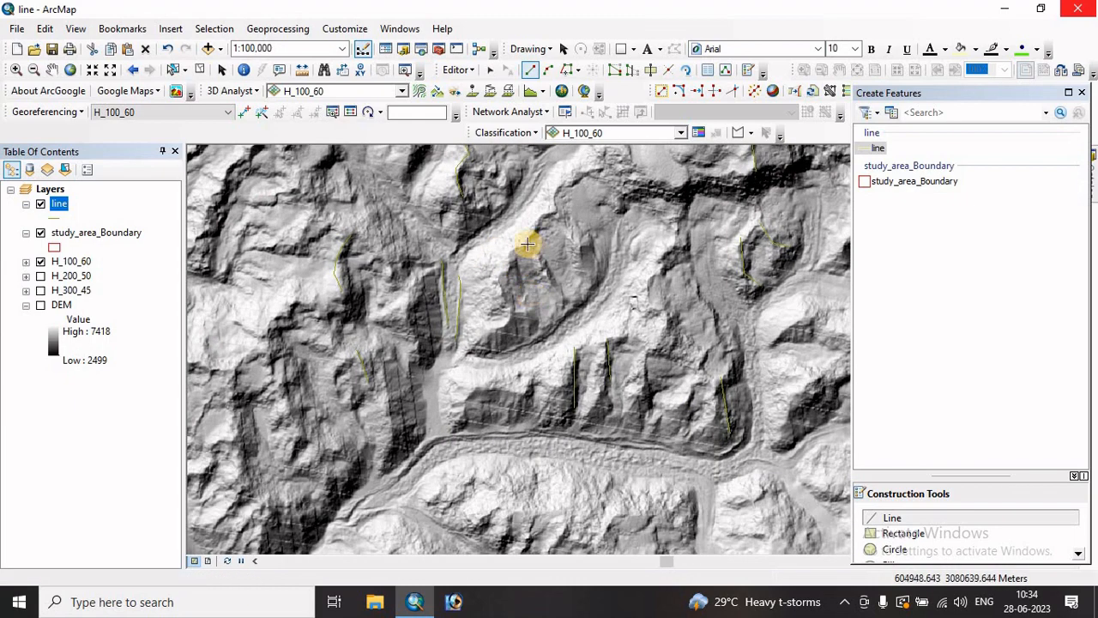
{"action": "left_click", "coordinate": [524, 248]}
{"action": "left_click", "coordinate": [535, 228]}
{"action": "left_click", "coordinate": [540, 215]}
{"action": "left_click", "coordinate": [555, 210]}
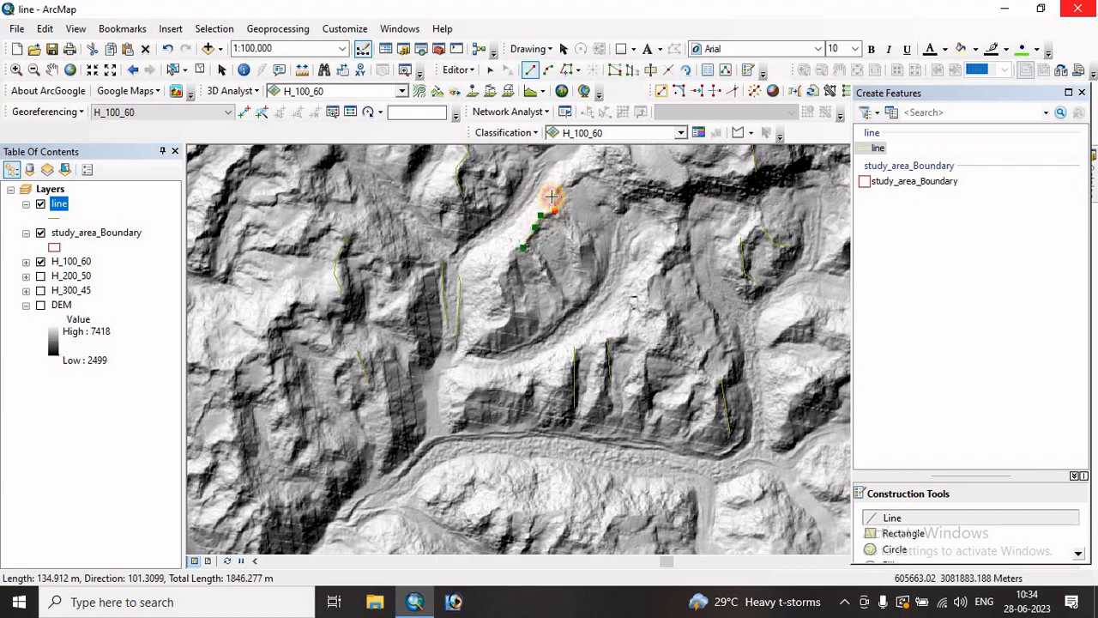
{"action": "left_click", "coordinate": [551, 197]}
{"action": "double_click", "coordinate": [563, 183]}
Digitize a straight north-south lineament on the slope west of the main valley, just east of the existing northeast-trending line.
{"action": "left_click_drag", "start_coordinate": [689, 305], "coordinate": [590, 243]}
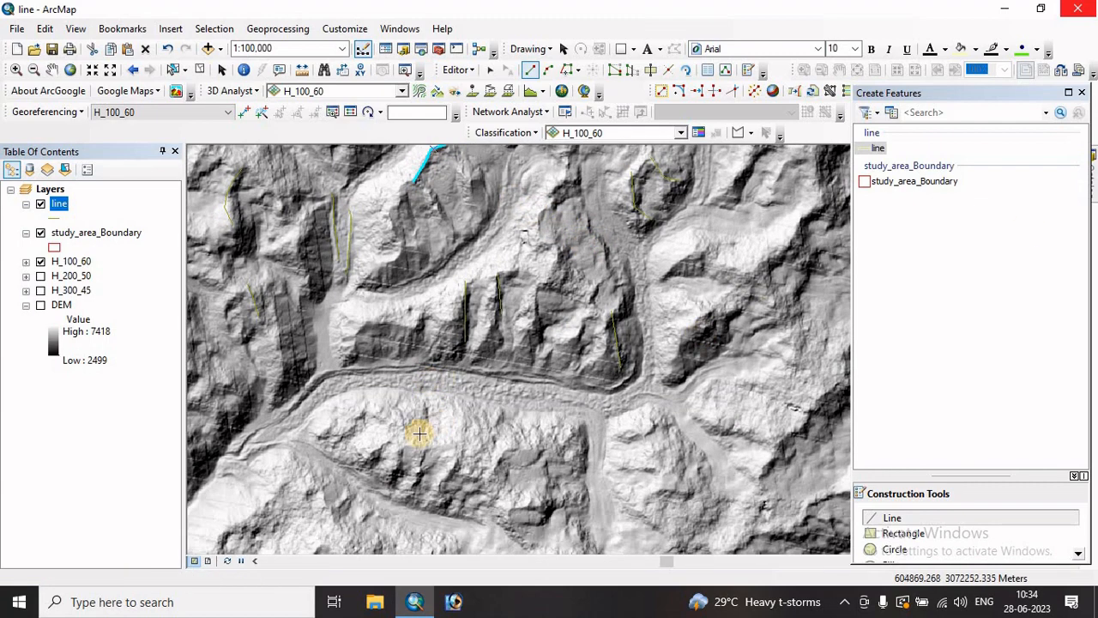
{"action": "left_click_drag", "start_coordinate": [420, 433], "coordinate": [588, 305]}
{"action": "mouse_move", "coordinate": [372, 360]}
{"action": "left_mouse_down"}
{"action": "mouse_move", "coordinate": [522, 242]}
{"action": "mouse_move", "coordinate": [522, 216]}
{"action": "left_mouse_up"}
{"action": "double_click", "coordinate": [644, 248]}
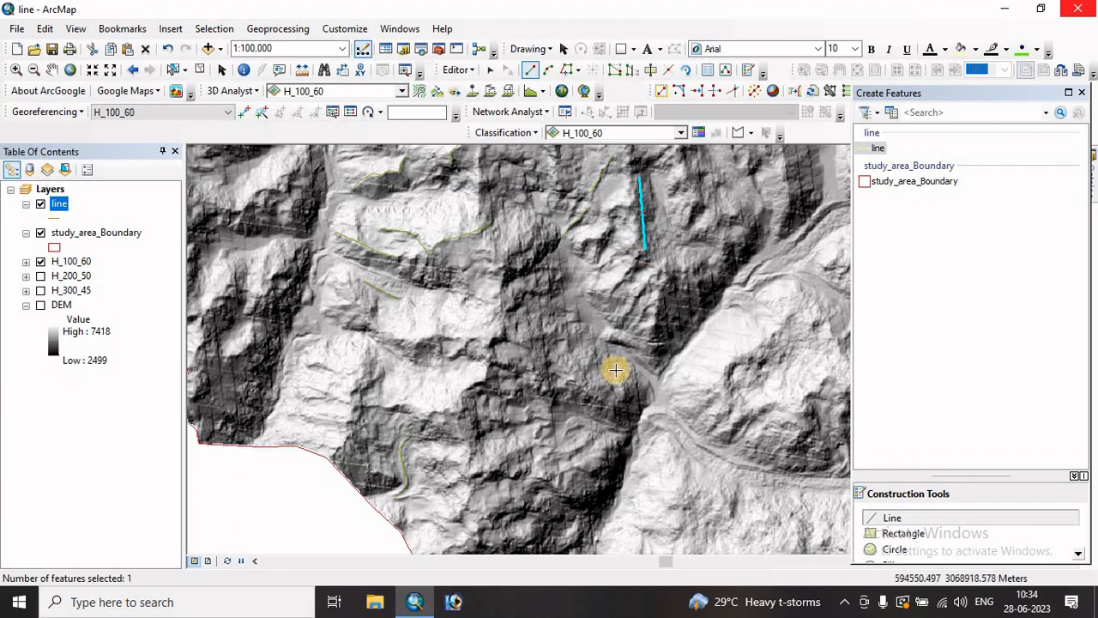
Review the digitized lineaments across the study area and hide the H_100_60 hillshade.
{"action": "scroll", "coordinate": [635, 376], "scroll_direction": "up", "scroll_amount": 1}
{"action": "scroll", "coordinate": [555, 416], "scroll_direction": "up", "scroll_amount": 2}
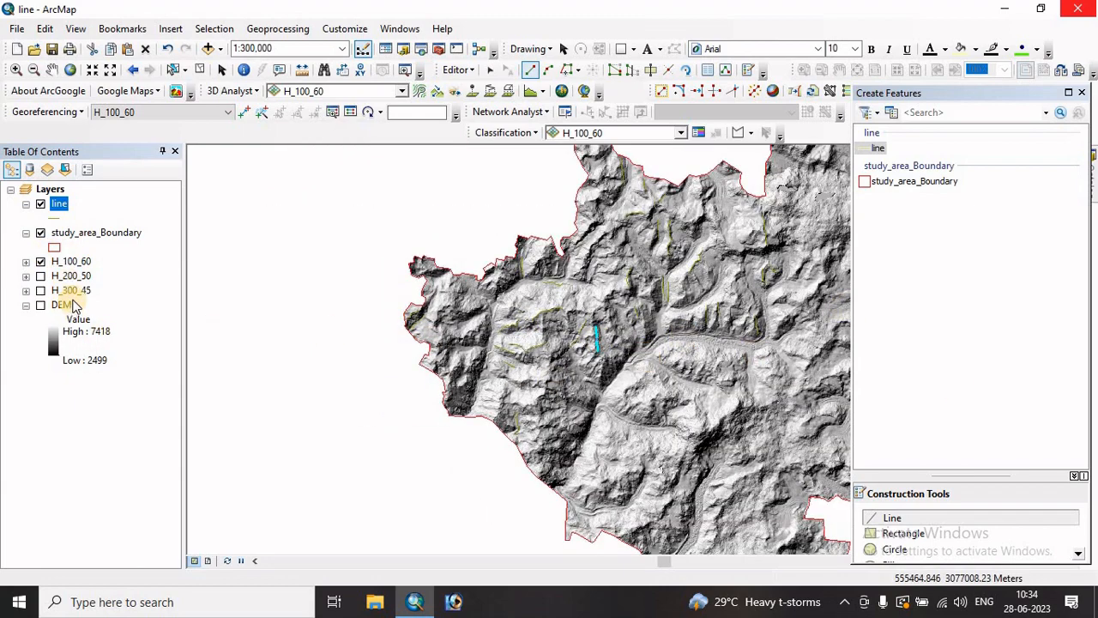
{"action": "left_click_drag", "start_coordinate": [726, 369], "coordinate": [463, 395]}
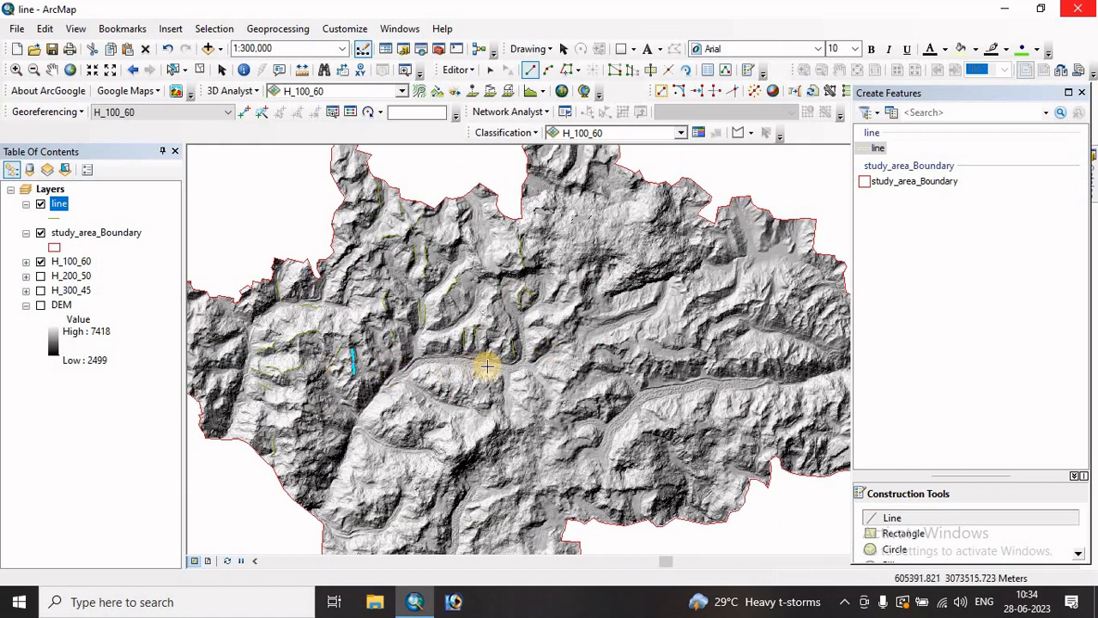
{"action": "left_click", "coordinate": [40, 262]}
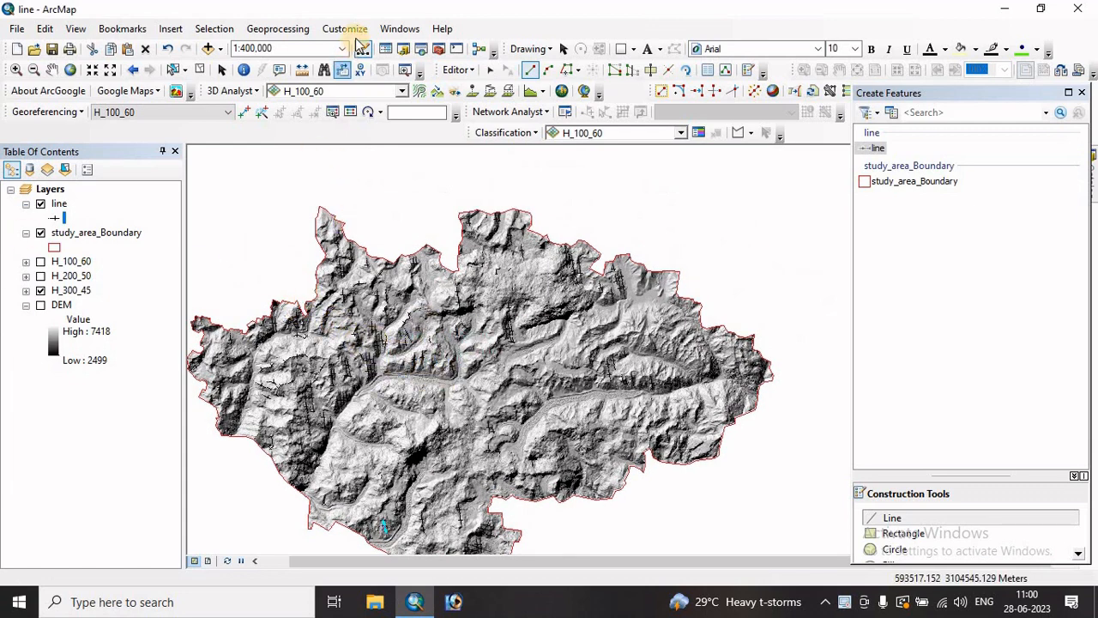
Save the edits to the line layer and stop the editing session.
{"action": "left_click", "coordinate": [463, 72]}
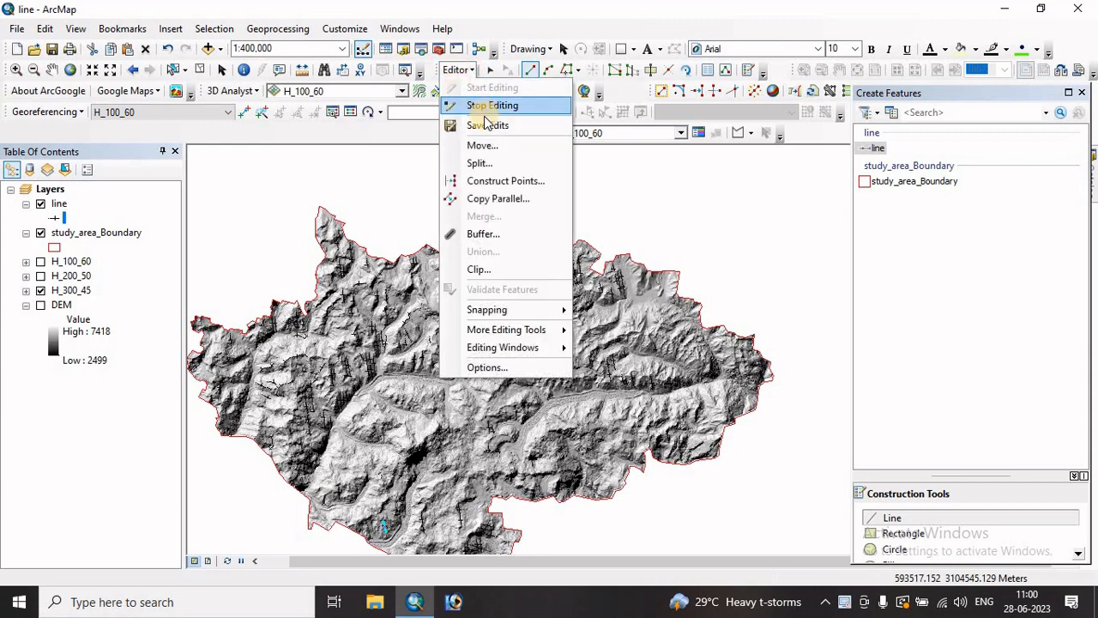
{"action": "left_click", "coordinate": [459, 124]}
{"action": "left_click", "coordinate": [459, 71]}
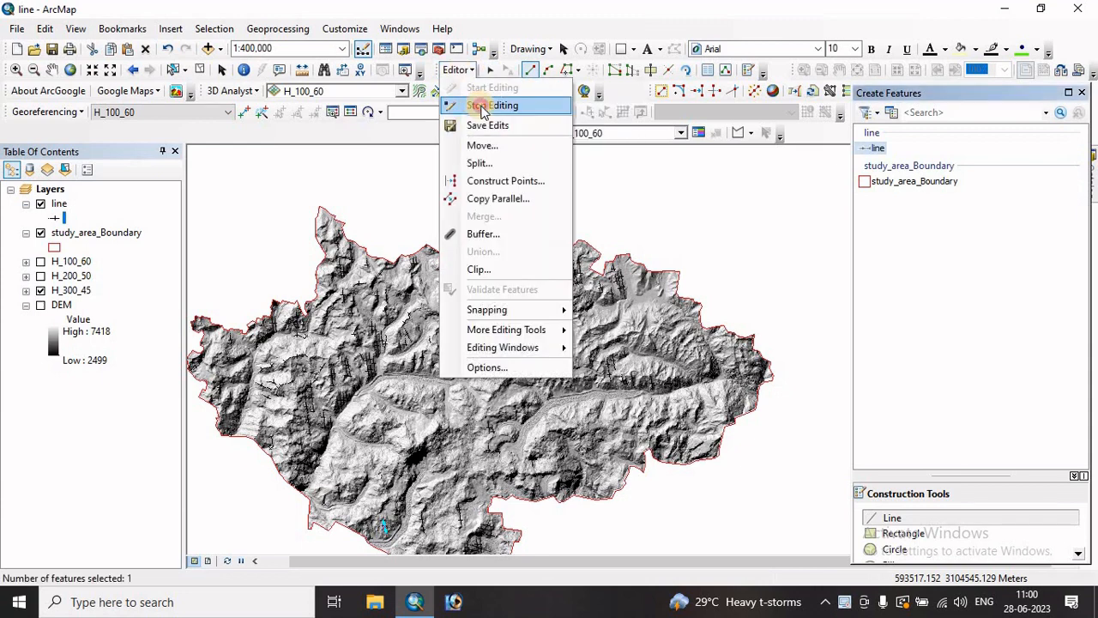
{"action": "left_click", "coordinate": [468, 104]}
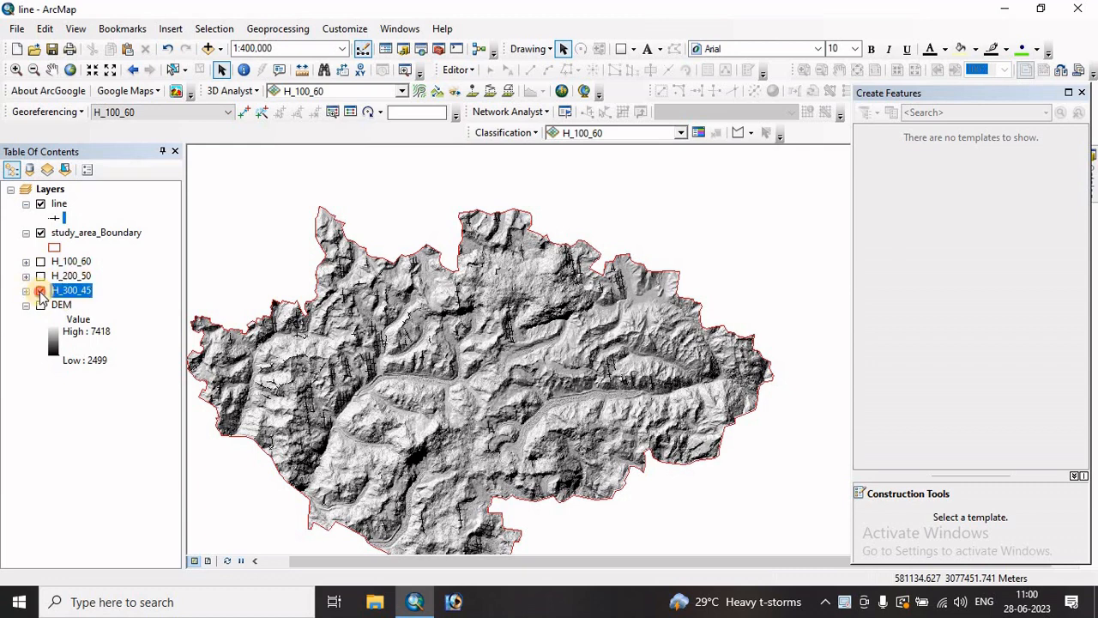
Hide the H_300_45 hillshade and inspect the lineaments inside the study area boundary.
{"action": "left_click", "coordinate": [40, 291]}
{"action": "left_click_drag", "start_coordinate": [425, 415], "coordinate": [545, 371]}
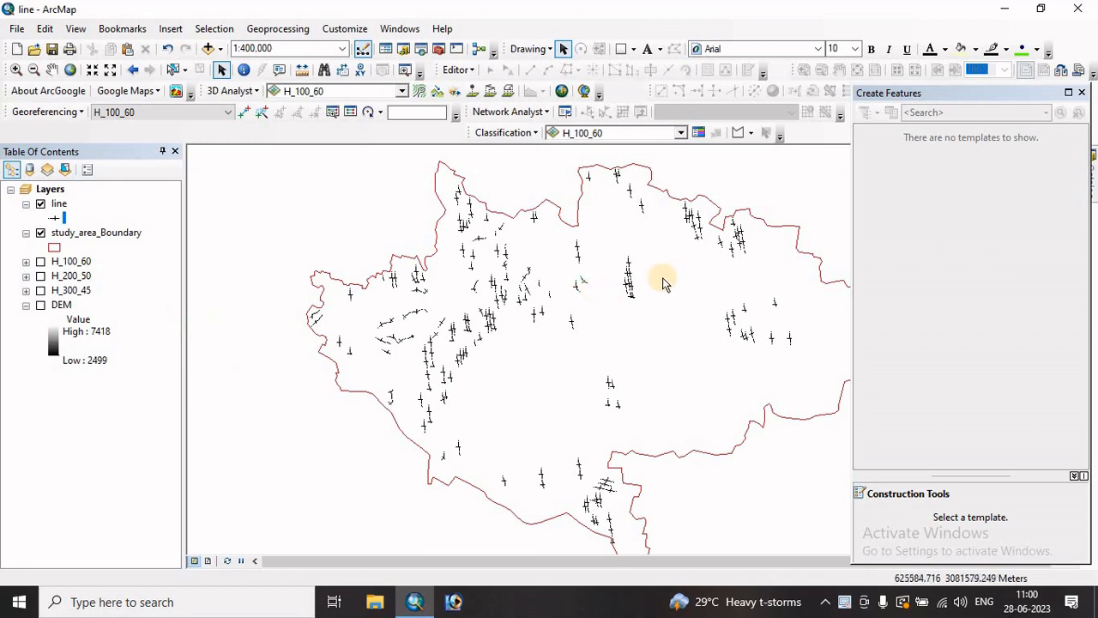
{"action": "left_click_drag", "start_coordinate": [652, 281], "coordinate": [534, 317]}
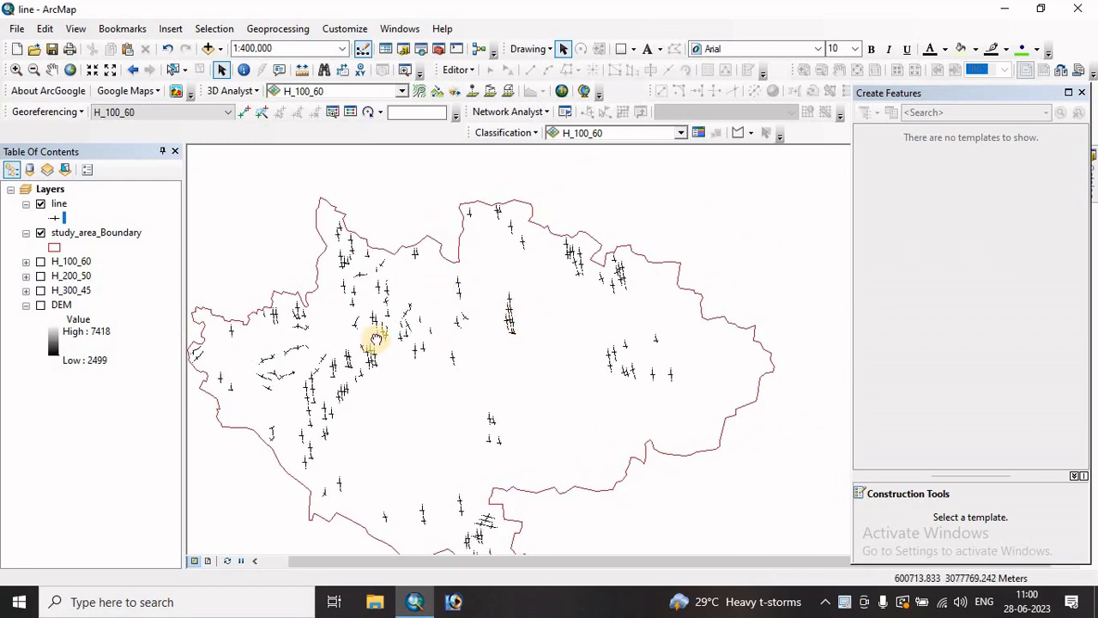
{"action": "left_click_drag", "start_coordinate": [374, 340], "coordinate": [417, 336]}
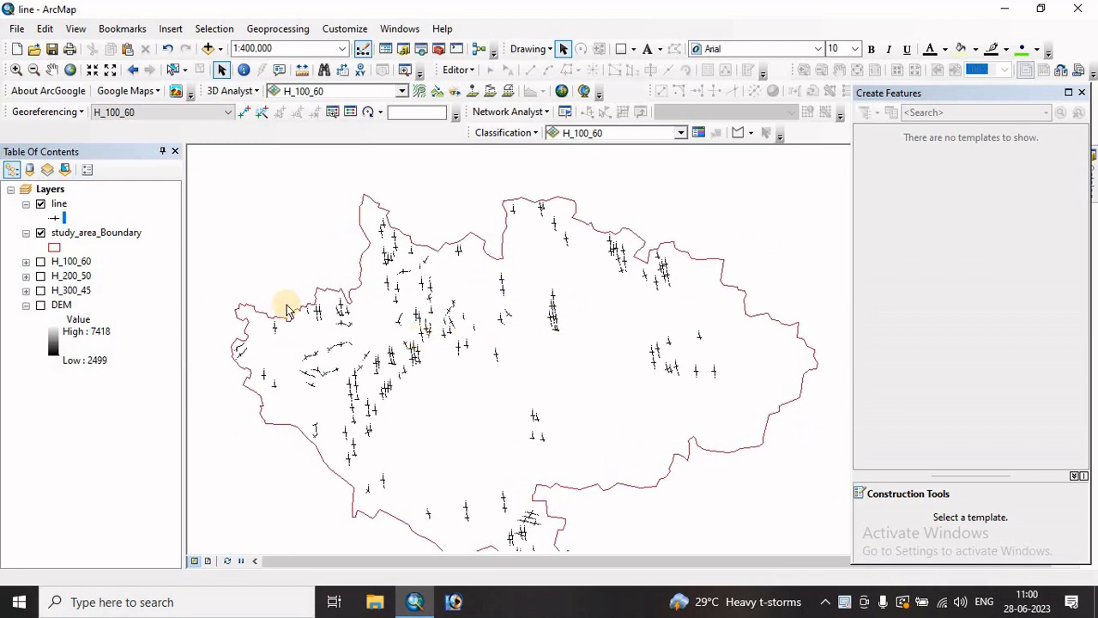
Try a red colour and the Single, Nautical Dashed 2 symbol on the line layer.
{"action": "left_click", "coordinate": [58, 219]}
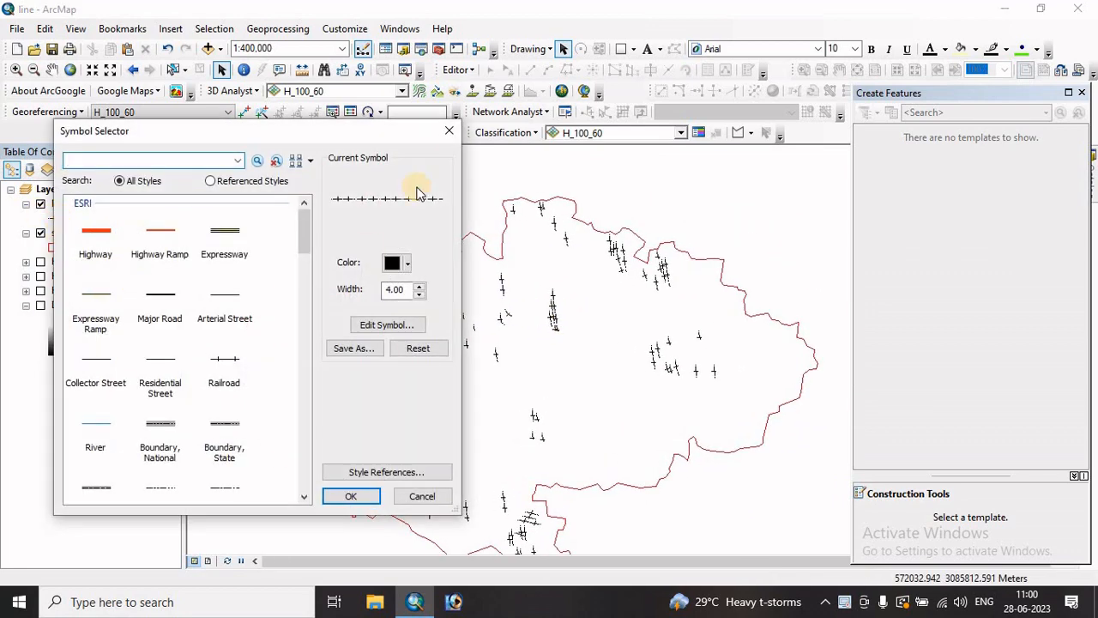
{"action": "left_click", "coordinate": [396, 266]}
{"action": "left_click", "coordinate": [404, 343]}
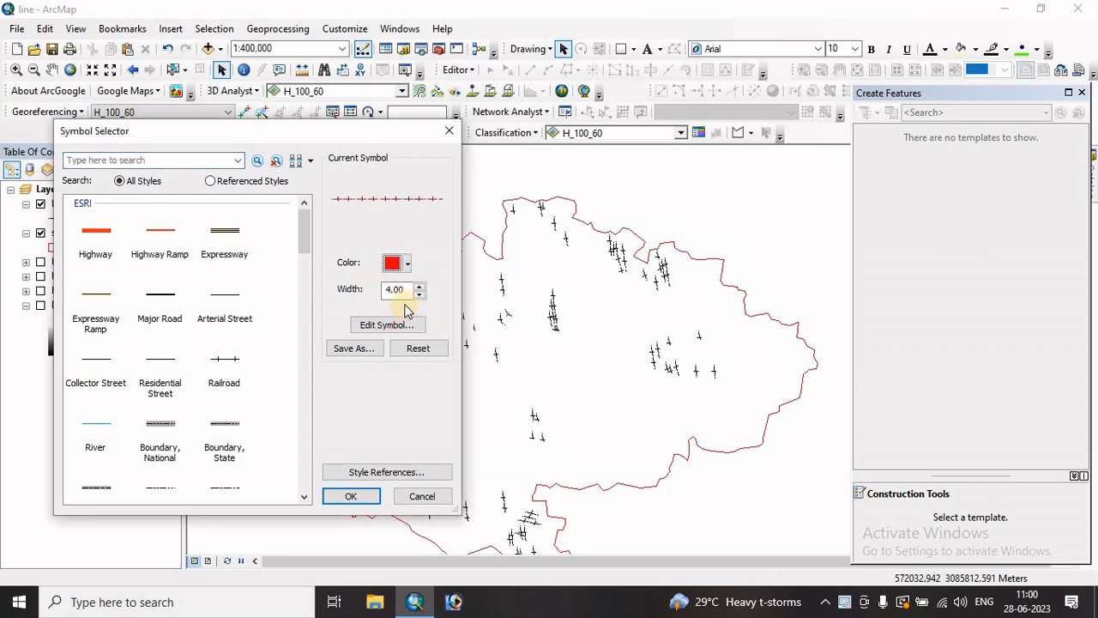
{"action": "scroll", "coordinate": [255, 377], "scroll_direction": "down", "scroll_amount": 10}
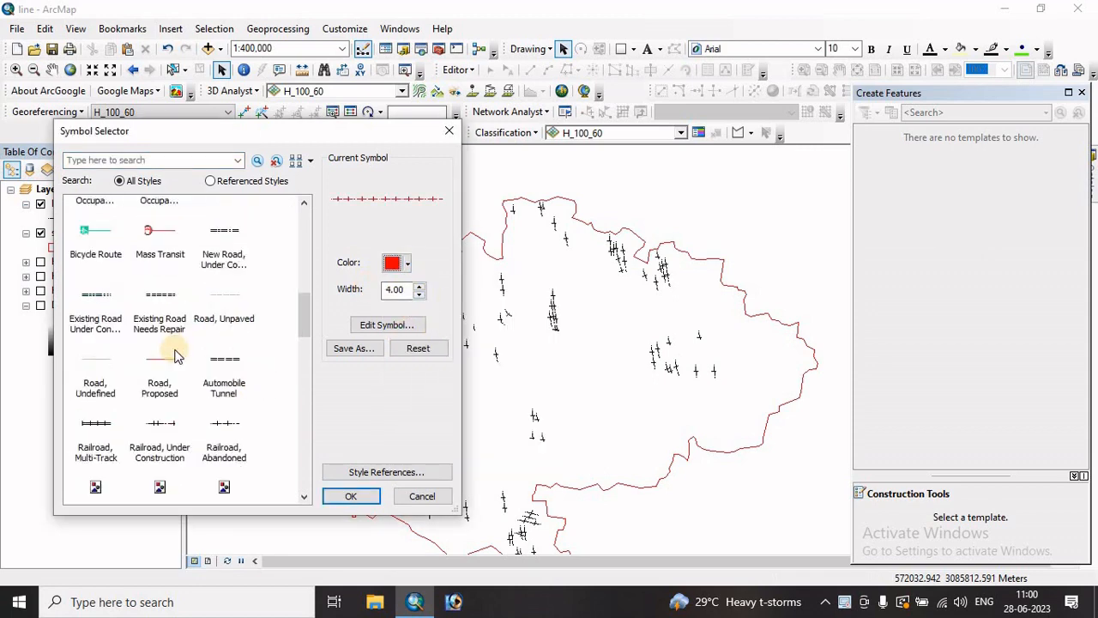
{"action": "scroll", "coordinate": [182, 358], "scroll_direction": "down", "scroll_amount": 3}
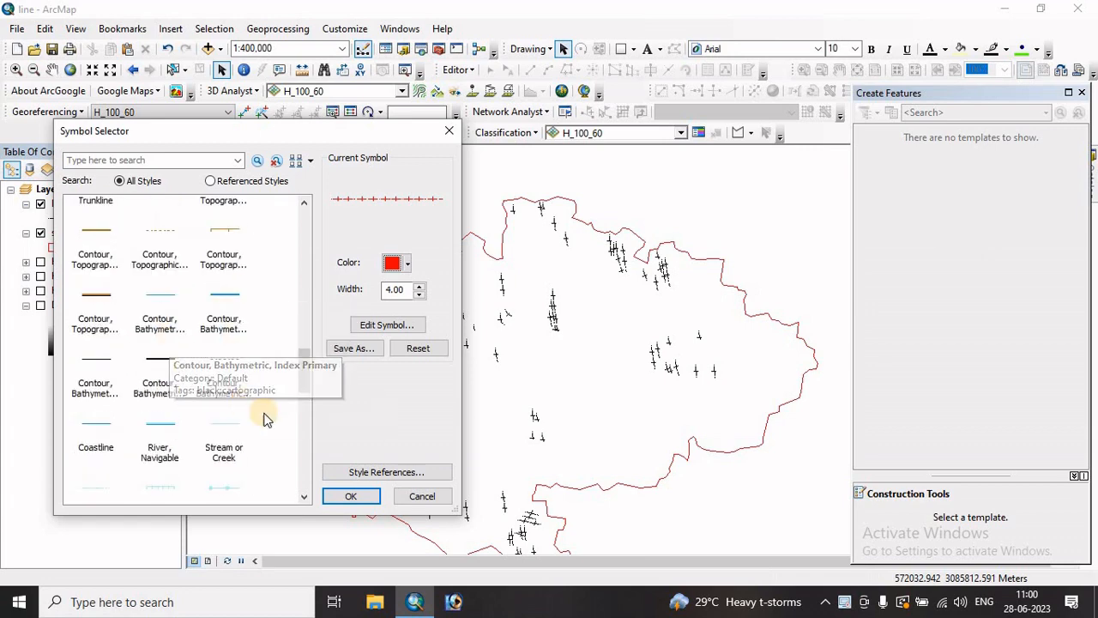
{"action": "scroll", "coordinate": [232, 370], "scroll_direction": "down", "scroll_amount": 10}
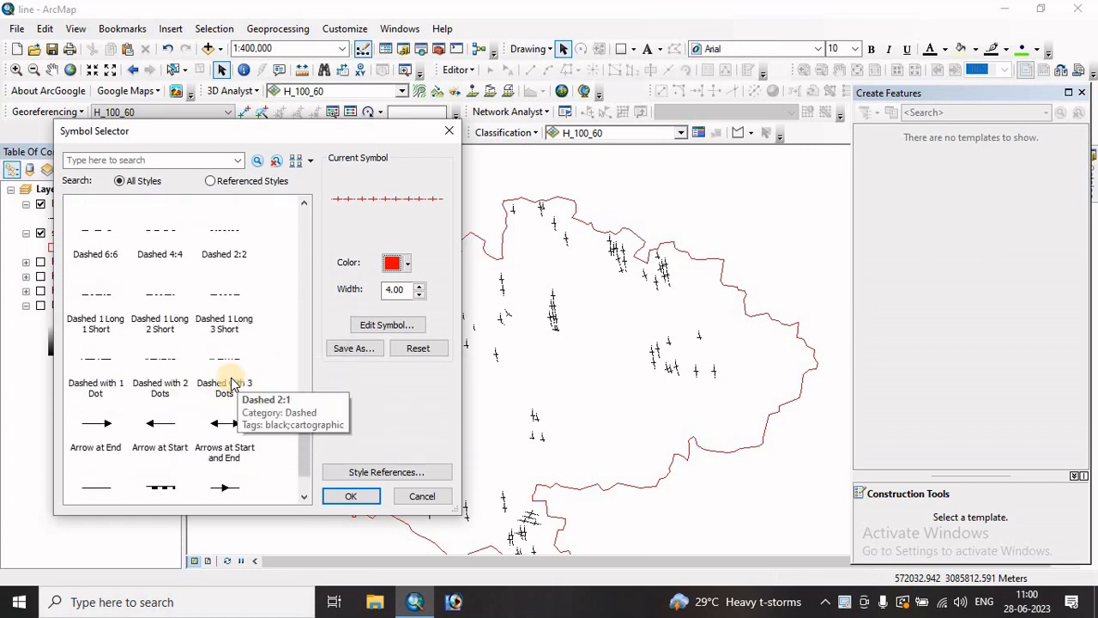
{"action": "scroll", "coordinate": [194, 448], "scroll_direction": "down", "scroll_amount": 3}
{"action": "left_click", "coordinate": [158, 394]}
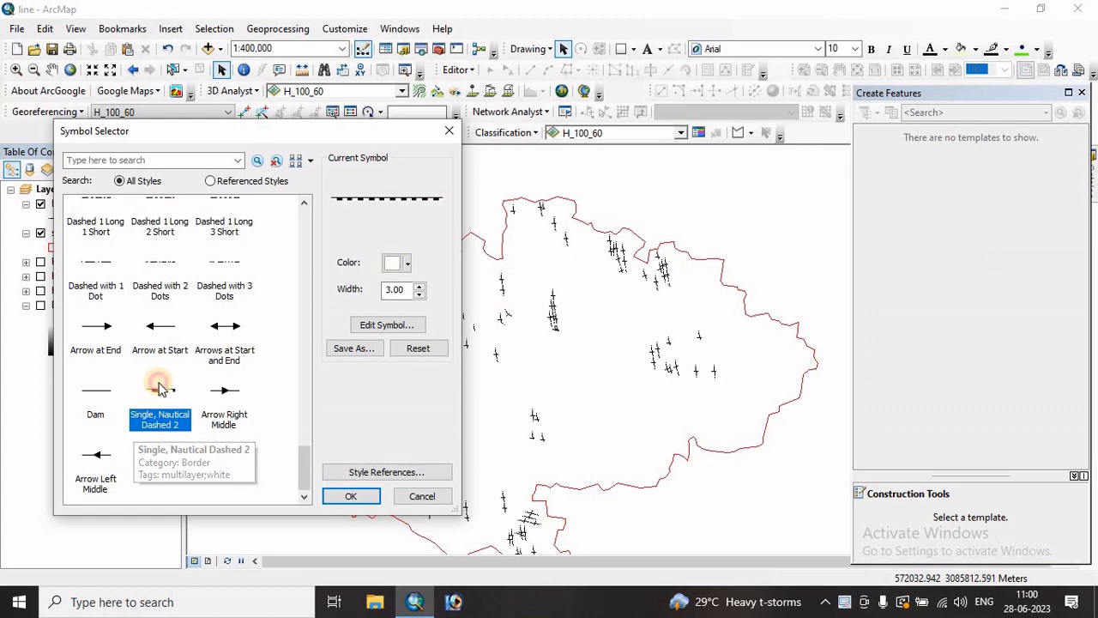
{"action": "left_click", "coordinate": [350, 499]}
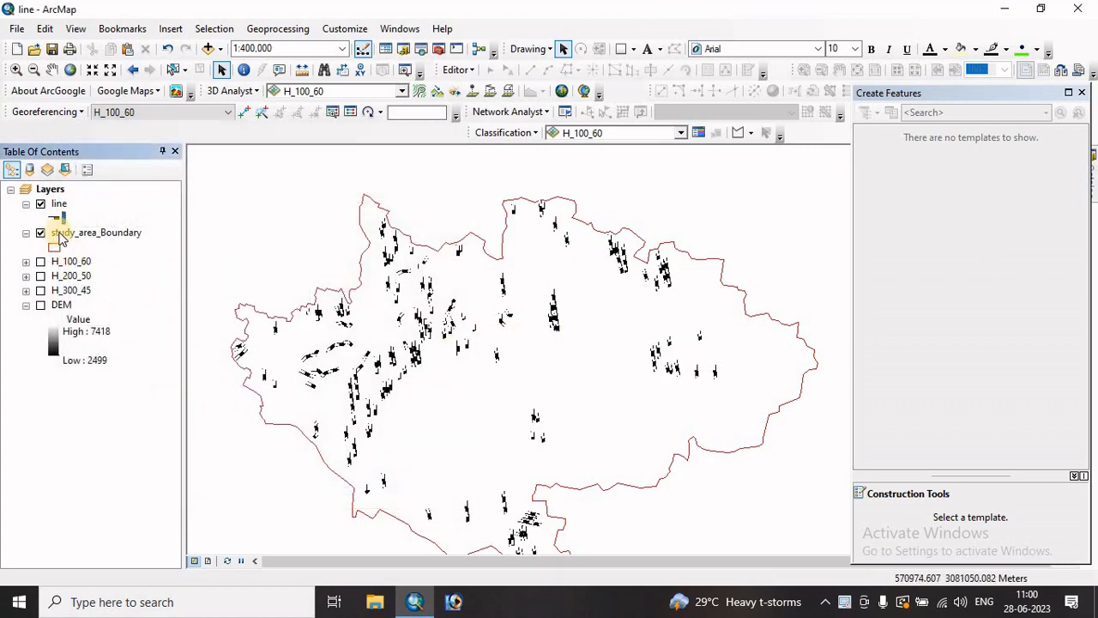
Symbolize the line layer with the Railroad, Narrow Gauge line style.
{"action": "left_click", "coordinate": [54, 218]}
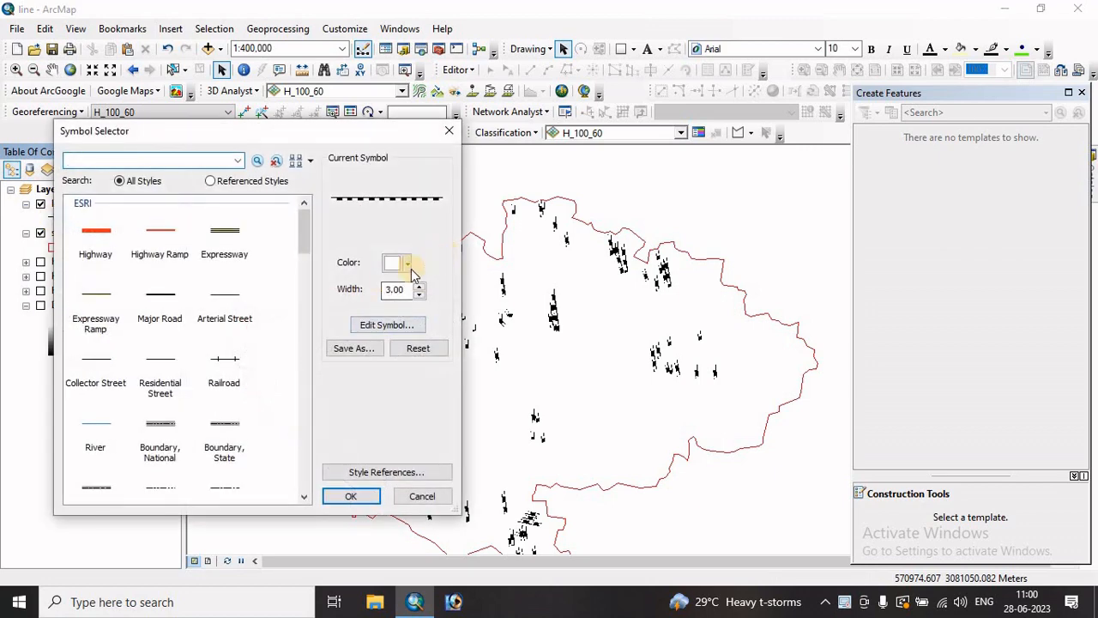
{"action": "scroll", "coordinate": [221, 385], "scroll_direction": "down", "scroll_amount": 10}
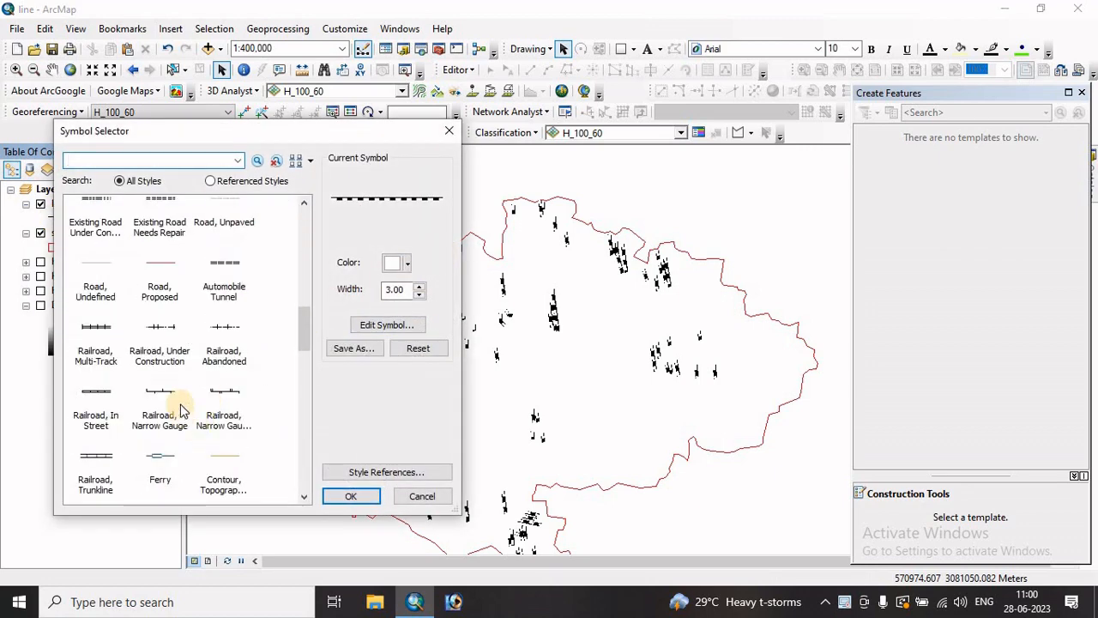
{"action": "scroll", "coordinate": [172, 360], "scroll_direction": "down", "scroll_amount": 3}
{"action": "left_click", "coordinate": [159, 296]}
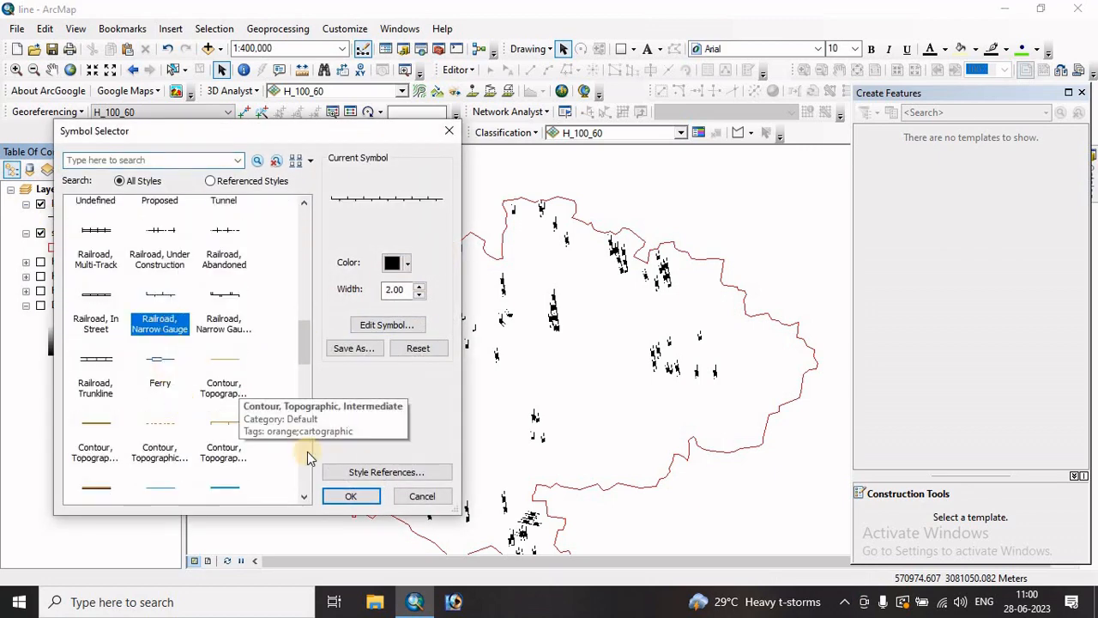
{"action": "left_click", "coordinate": [350, 496]}
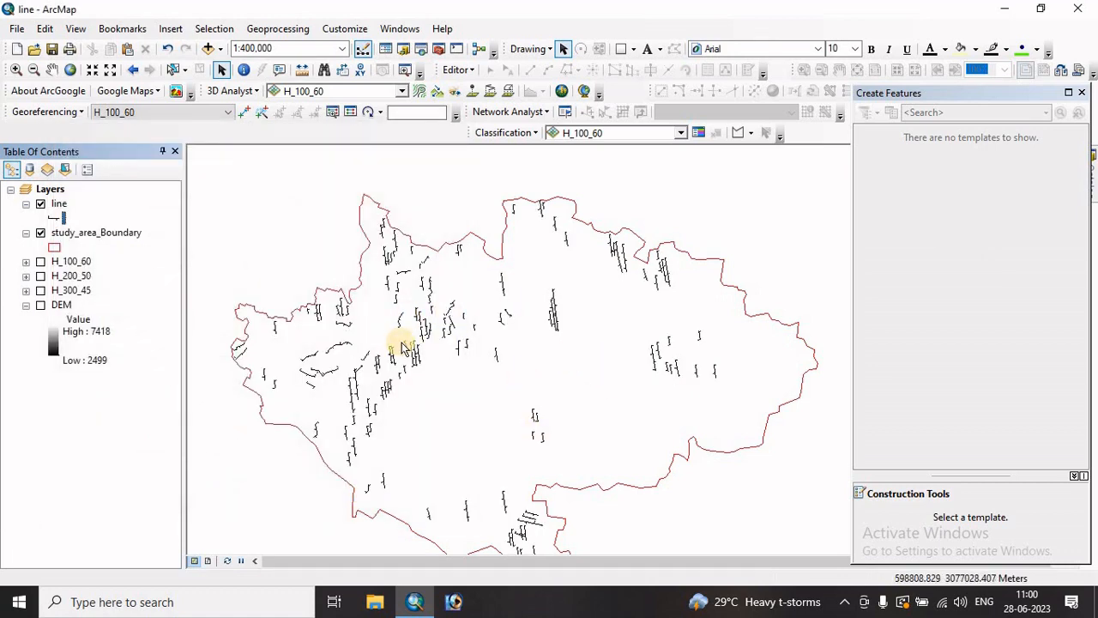
Start the Spatial Analyst Line Density tool with the line layer as the input polyline features.
{"action": "left_click", "coordinate": [439, 50]}
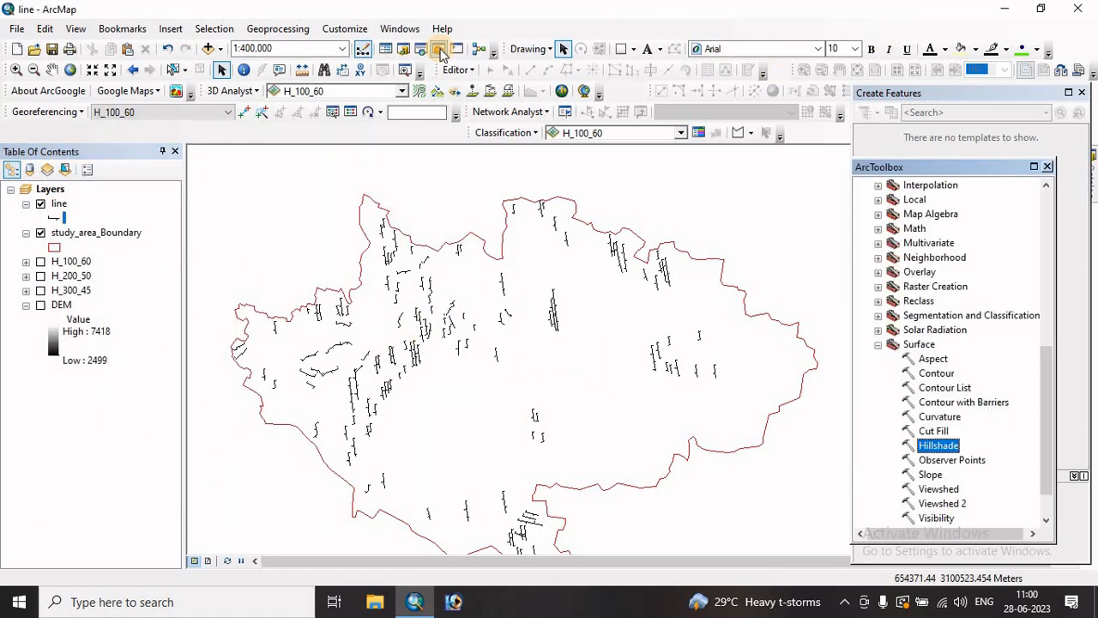
{"action": "left_click", "coordinate": [878, 345]}
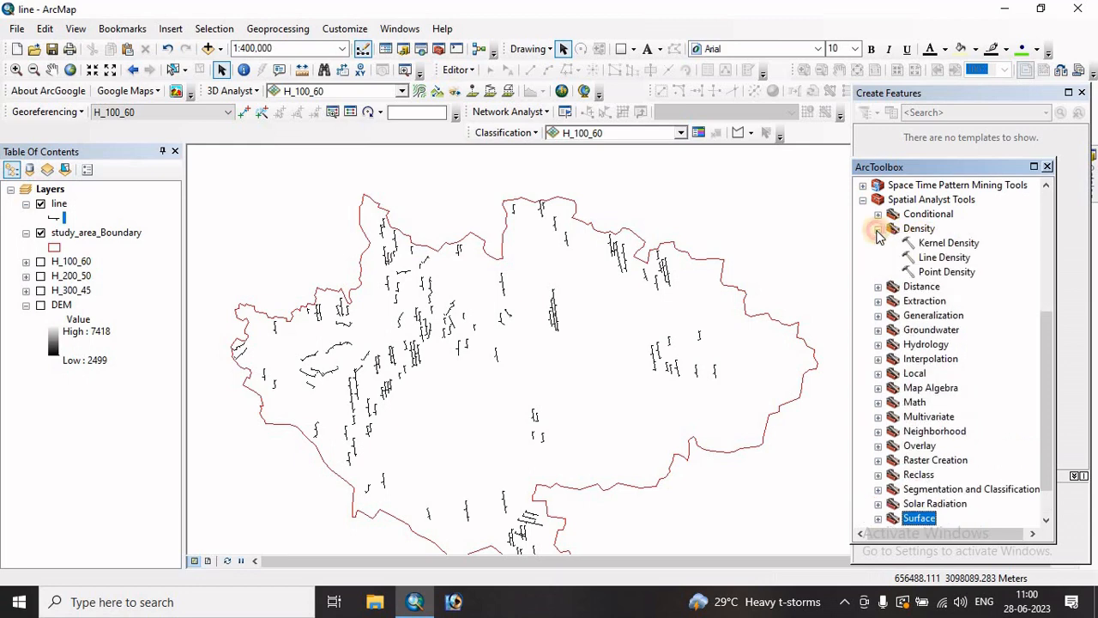
{"action": "left_click", "coordinate": [877, 229]}
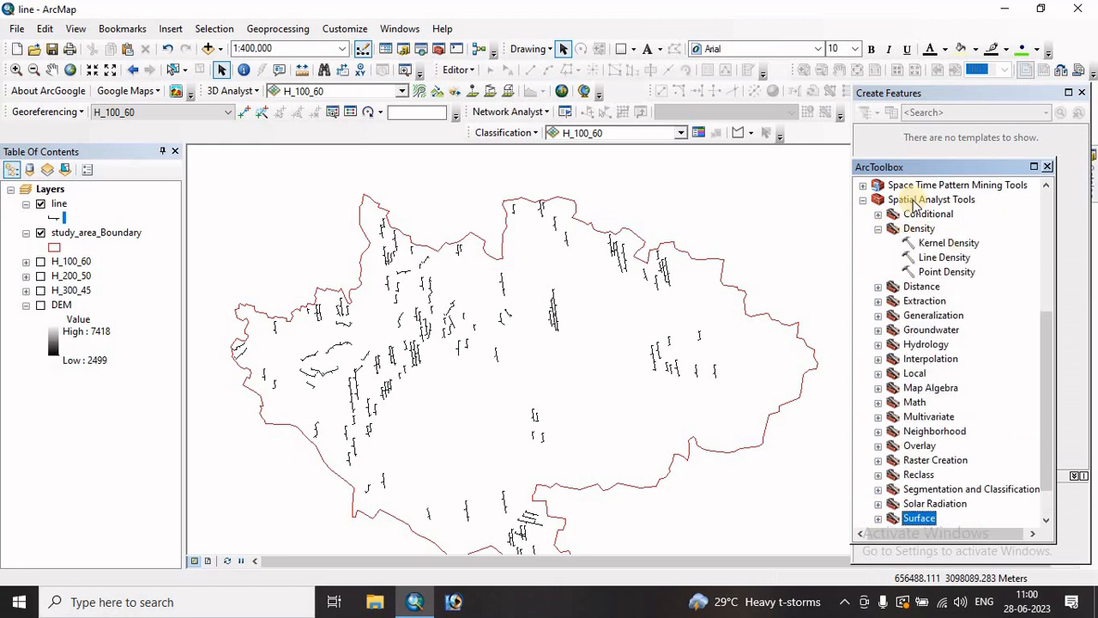
{"action": "left_click", "coordinate": [946, 257]}
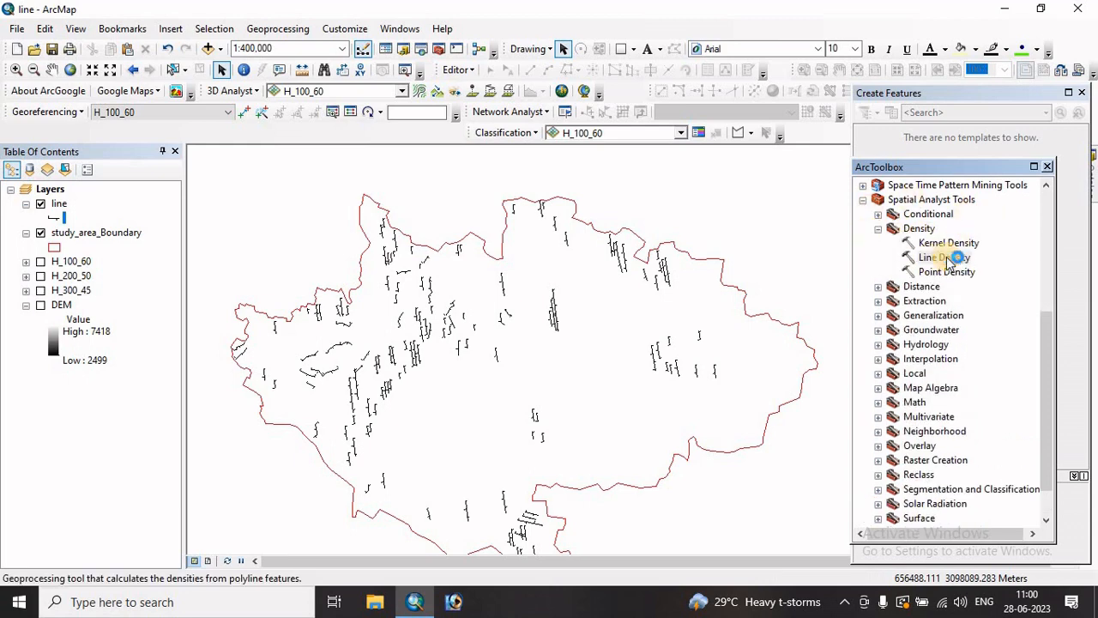
{"action": "double_click", "coordinate": [949, 256]}
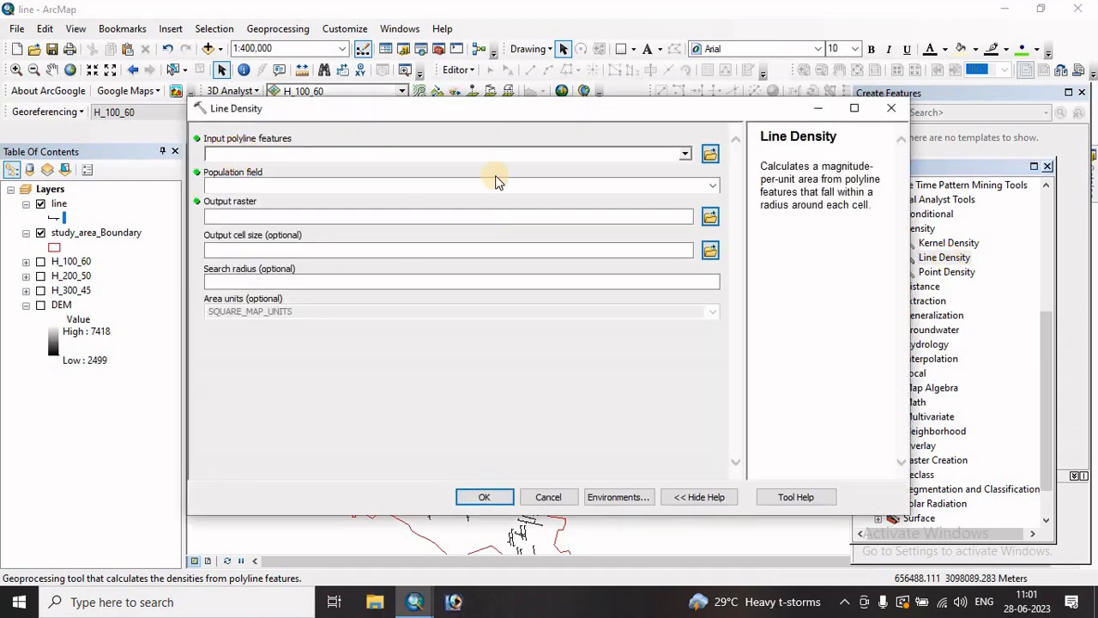
{"action": "left_click", "coordinate": [684, 155]}
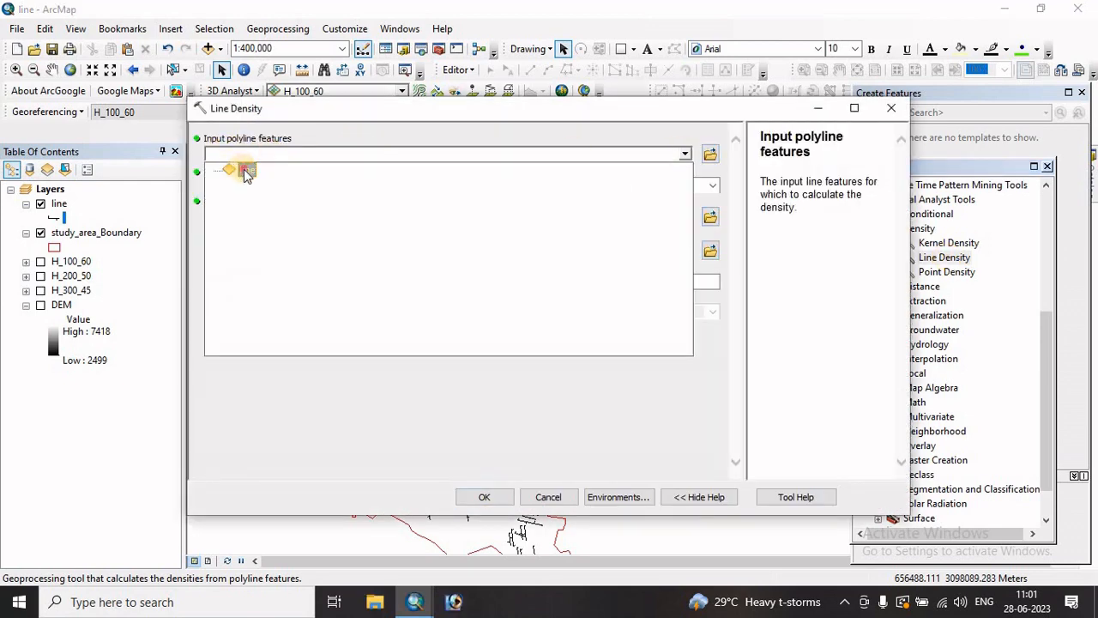
{"action": "left_click", "coordinate": [244, 169]}
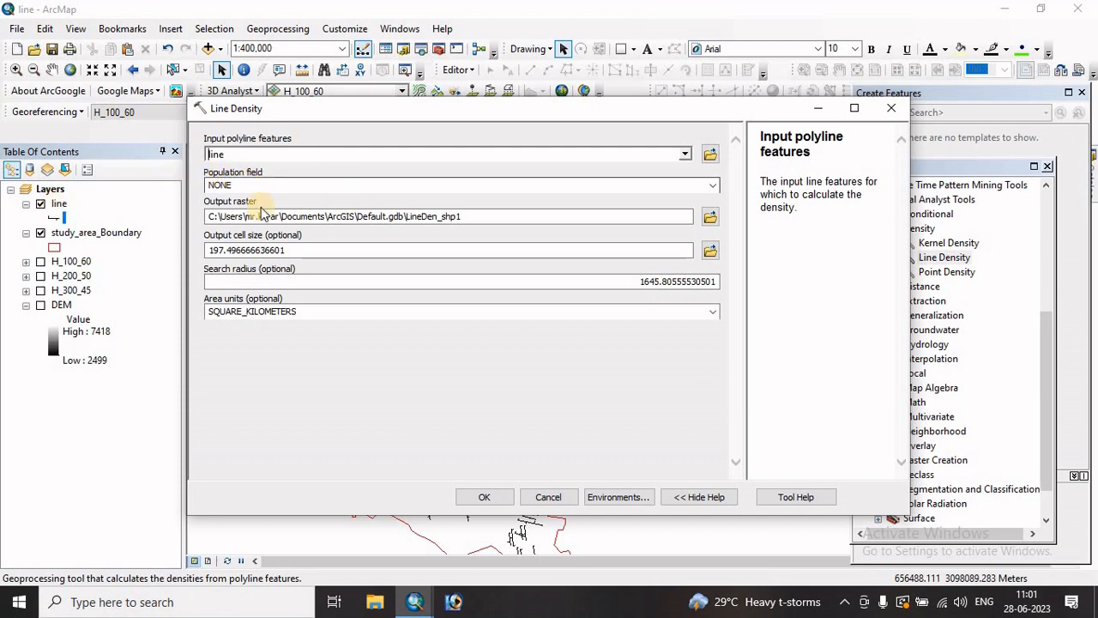
Keep the proposed output raster and choose SQUARE_KILOMETERS as the area units for the line density.
{"action": "left_click", "coordinate": [472, 216]}
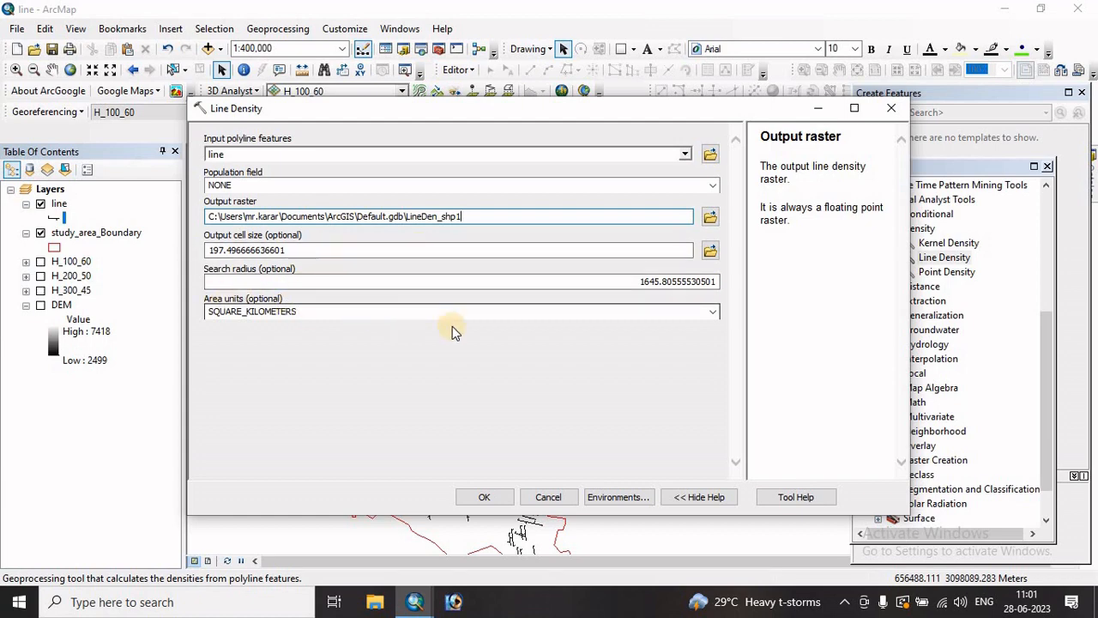
{"action": "left_click", "coordinate": [713, 313]}
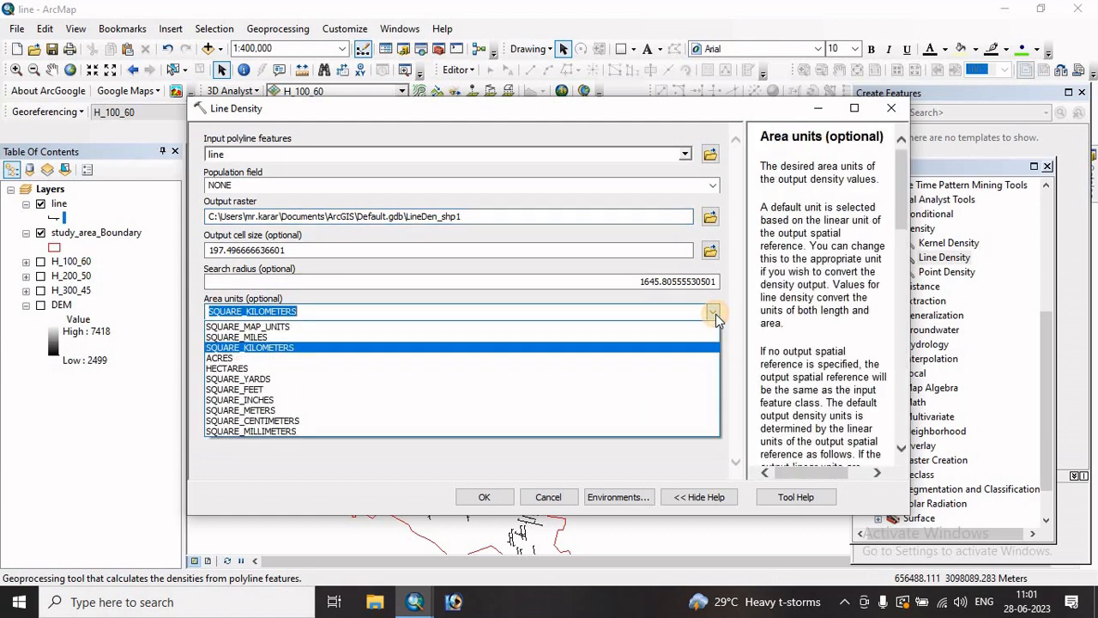
{"action": "left_click", "coordinate": [269, 348]}
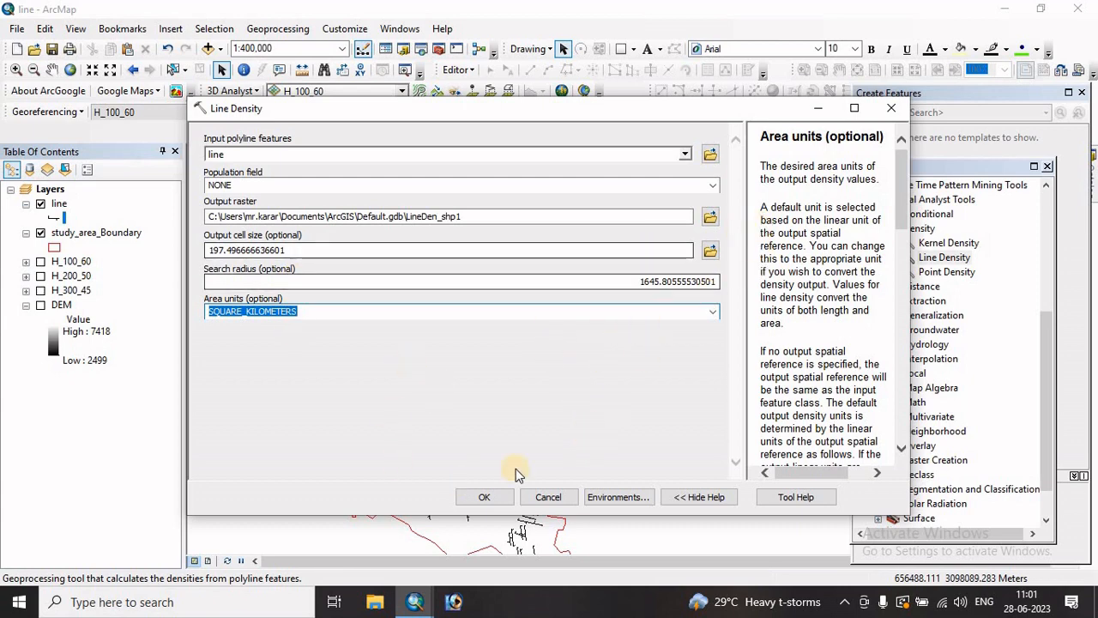
{"action": "left_click", "coordinate": [489, 497]}
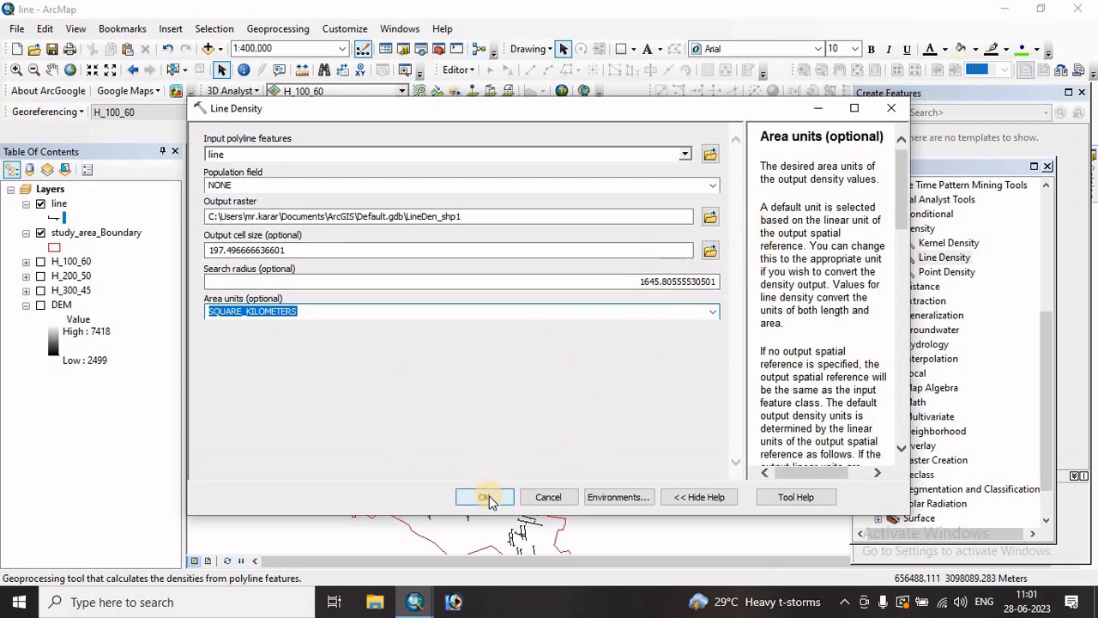
In the tool's environment settings, set the processing extent to Same as layer study_area_Boundary.
{"action": "left_click", "coordinate": [614, 498]}
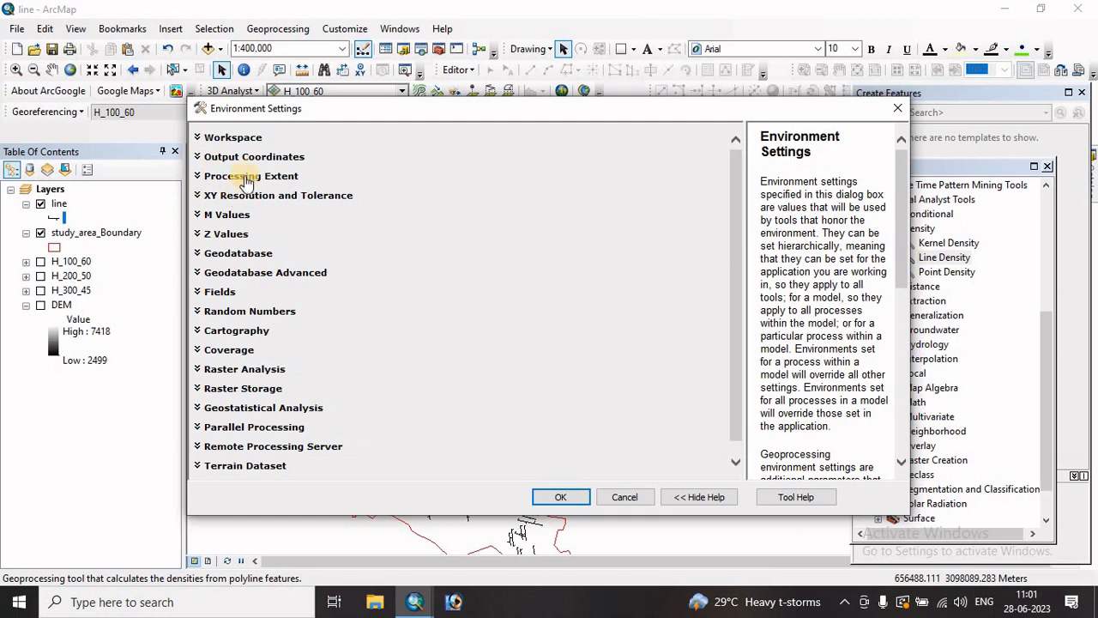
{"action": "left_click", "coordinate": [245, 176]}
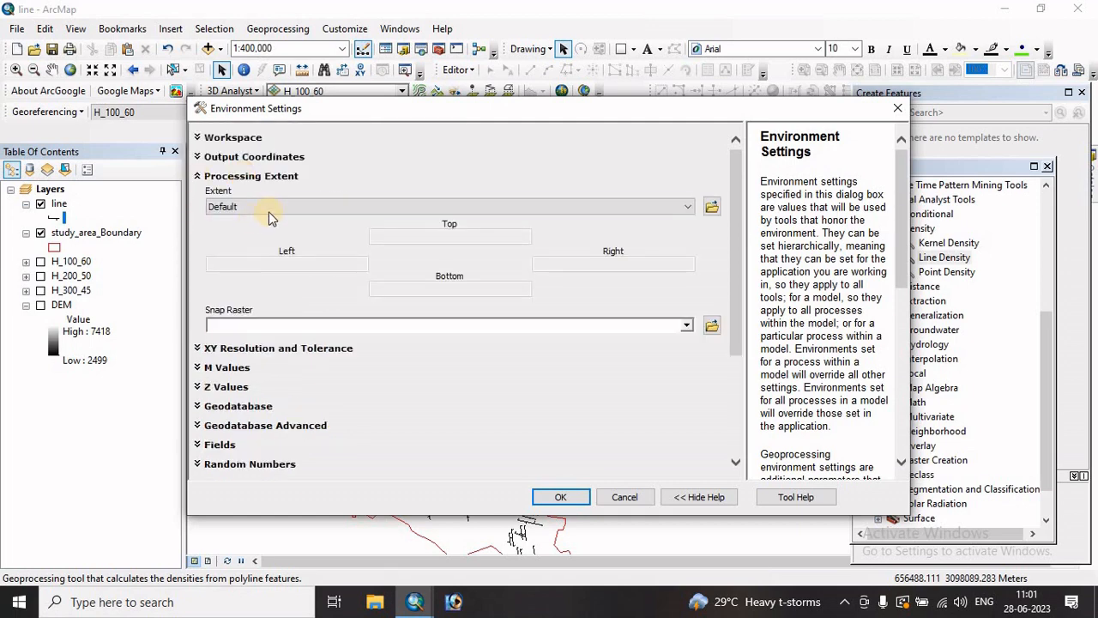
{"action": "left_click", "coordinate": [269, 210]}
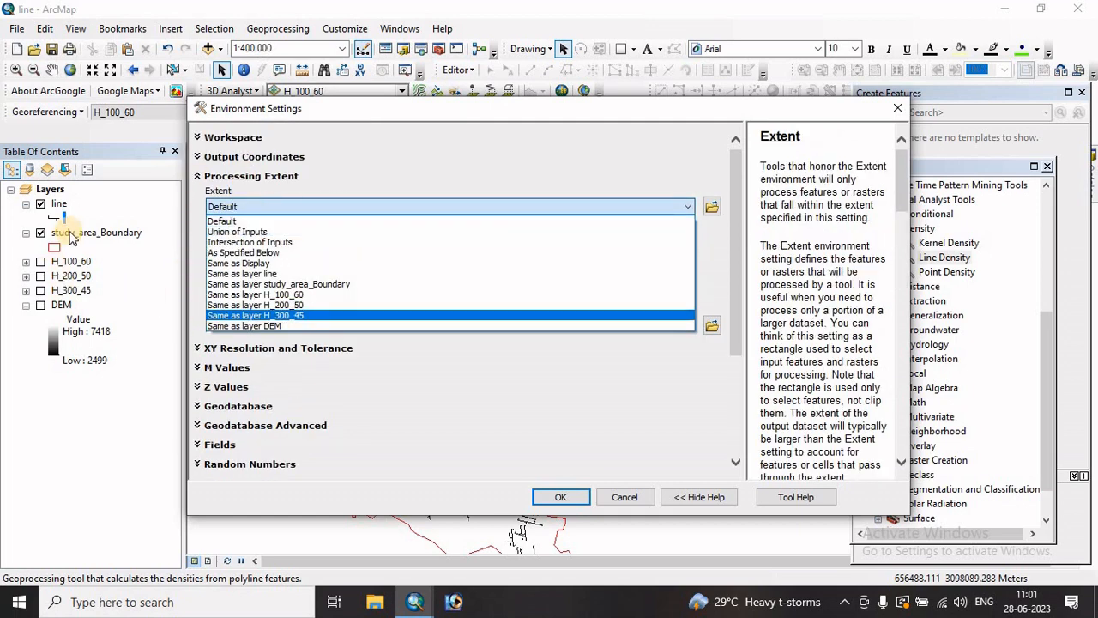
{"action": "left_click", "coordinate": [317, 285]}
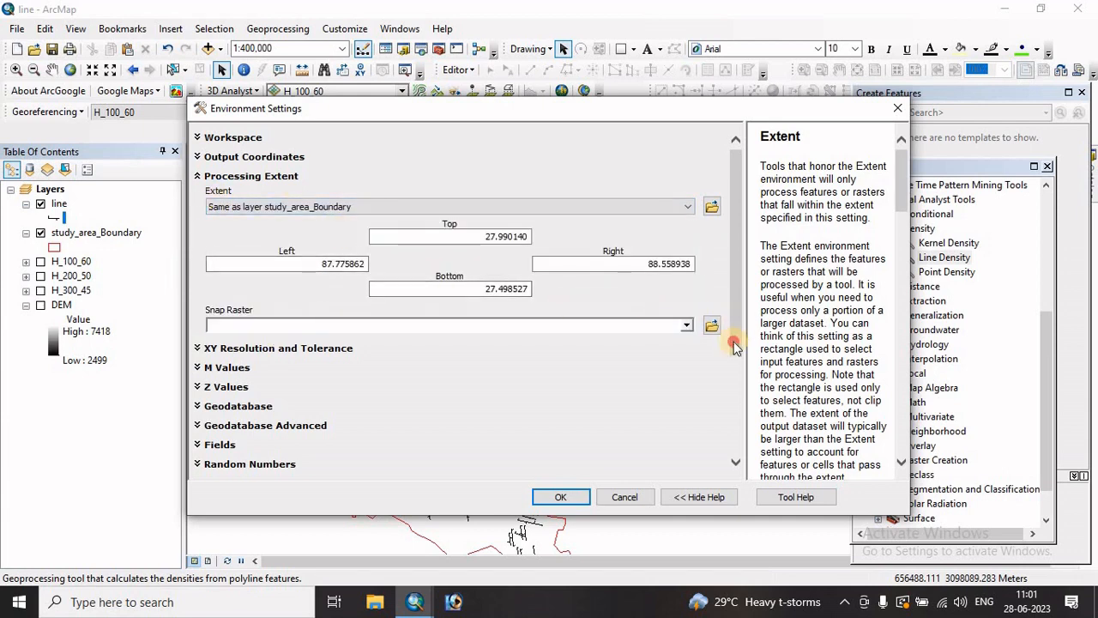
Set the raster analysis mask to study_area_Boundary, accept the environment settings and run the Line Density tool.
{"action": "left_click_drag", "start_coordinate": [733, 344], "coordinate": [728, 421]}
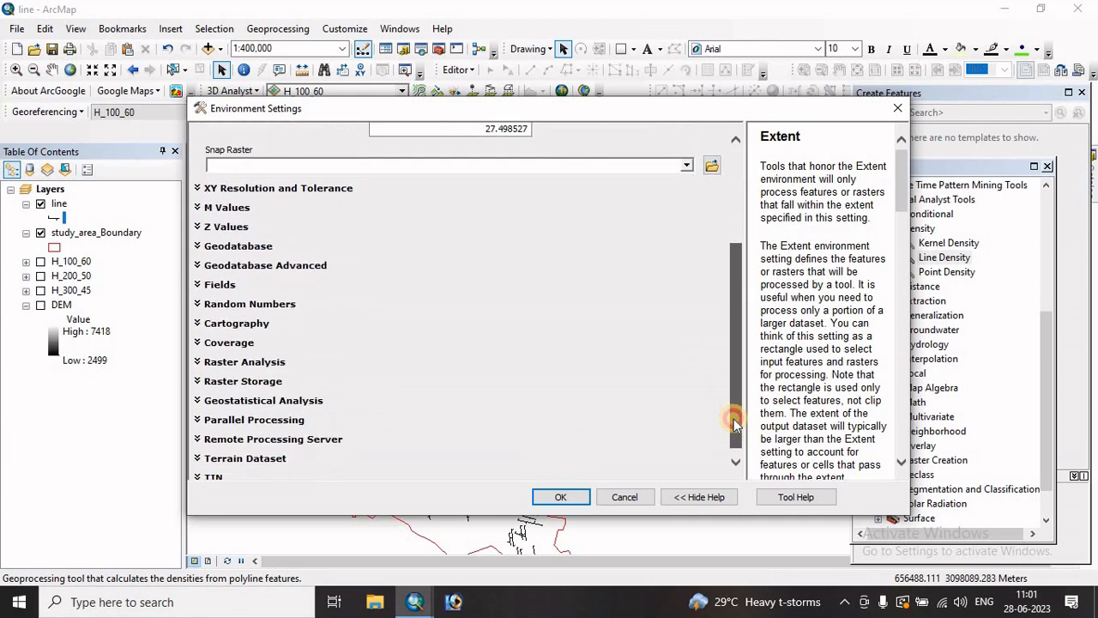
{"action": "left_click", "coordinate": [255, 365]}
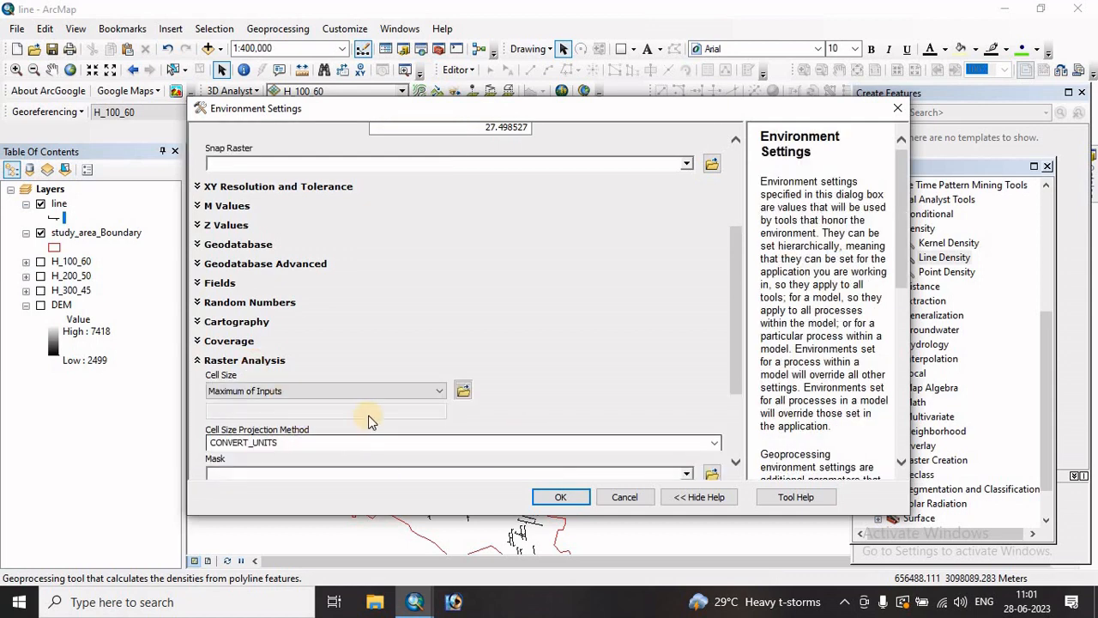
{"action": "left_click_drag", "start_coordinate": [738, 381], "coordinate": [726, 417]}
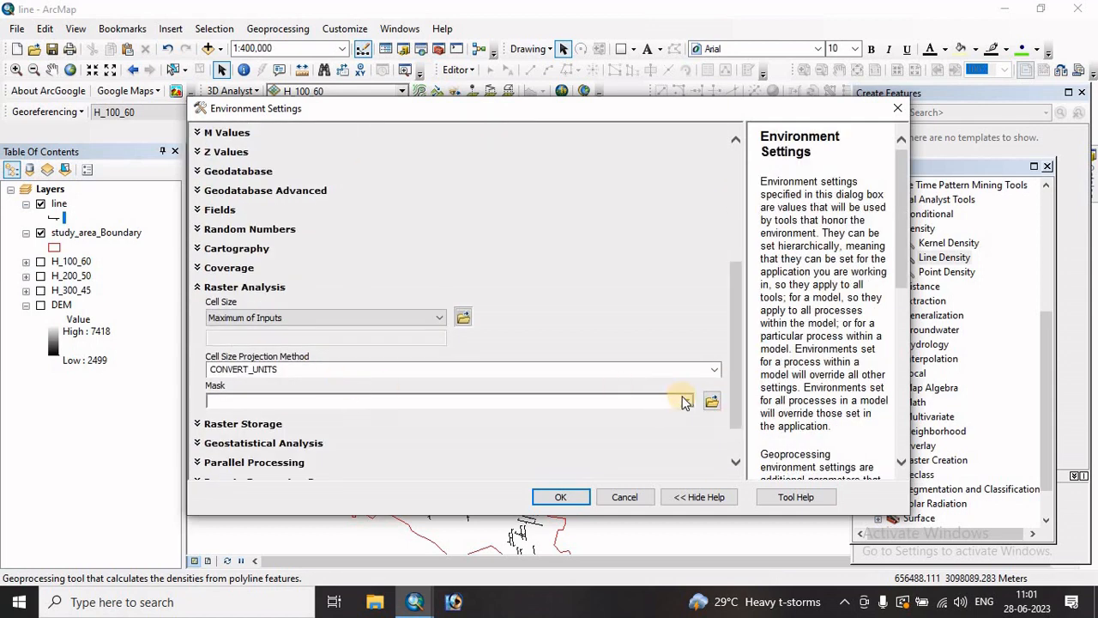
{"action": "left_click", "coordinate": [684, 404]}
{"action": "left_click", "coordinate": [283, 219]}
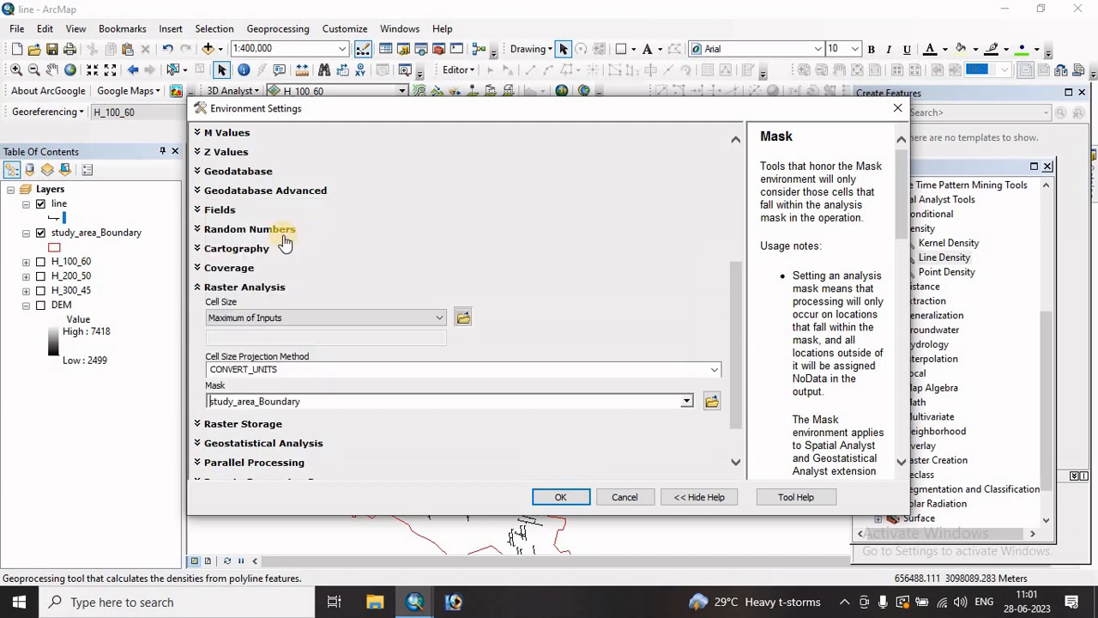
{"action": "left_click", "coordinate": [559, 498]}
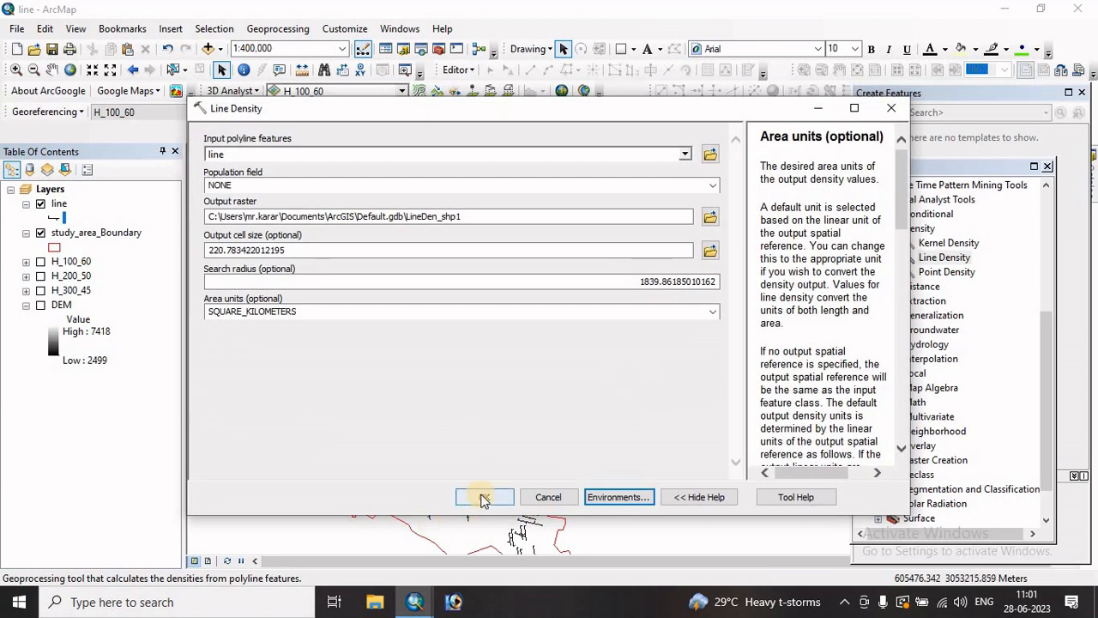
{"action": "left_click", "coordinate": [481, 496]}
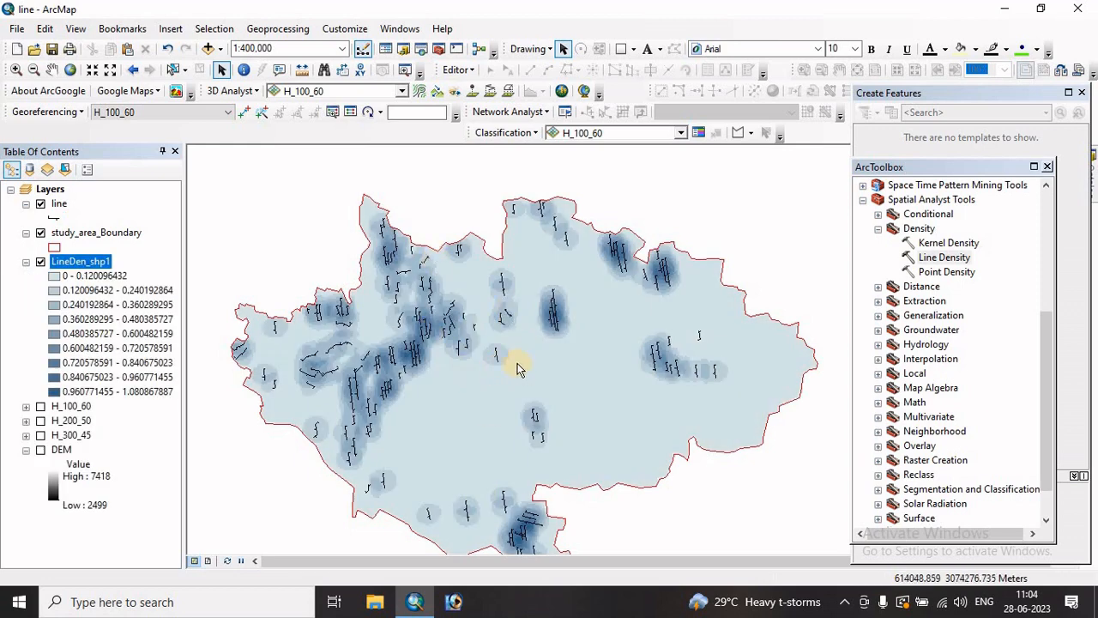
Set the classified symbology of the LineDen_shp1 raster to 5 classes.
{"action": "right_click", "coordinate": [75, 266]}
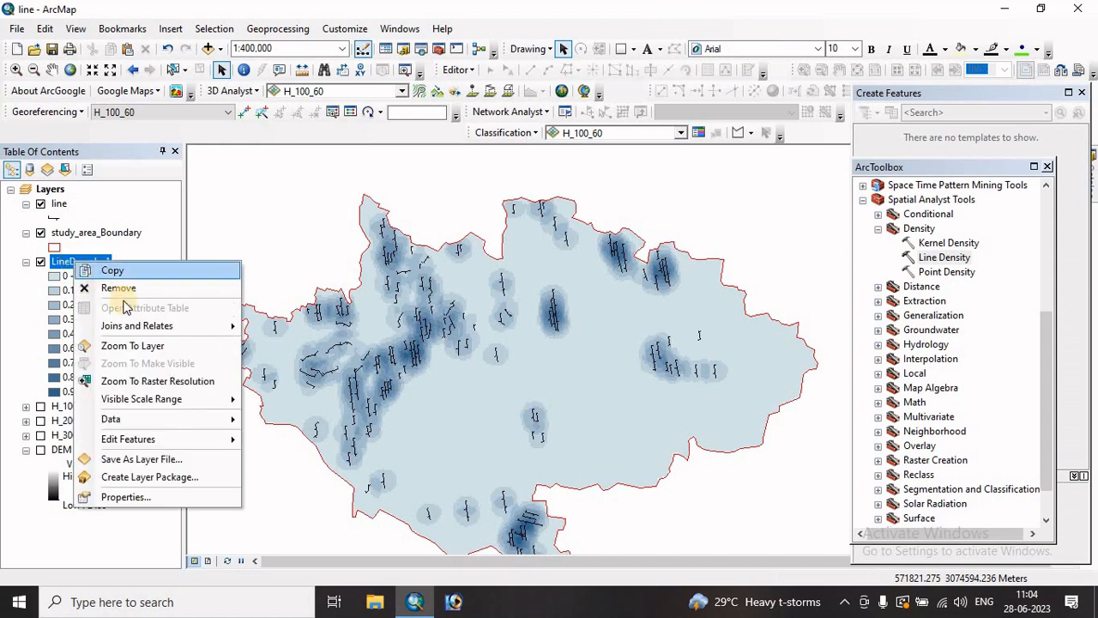
{"action": "left_click", "coordinate": [120, 496]}
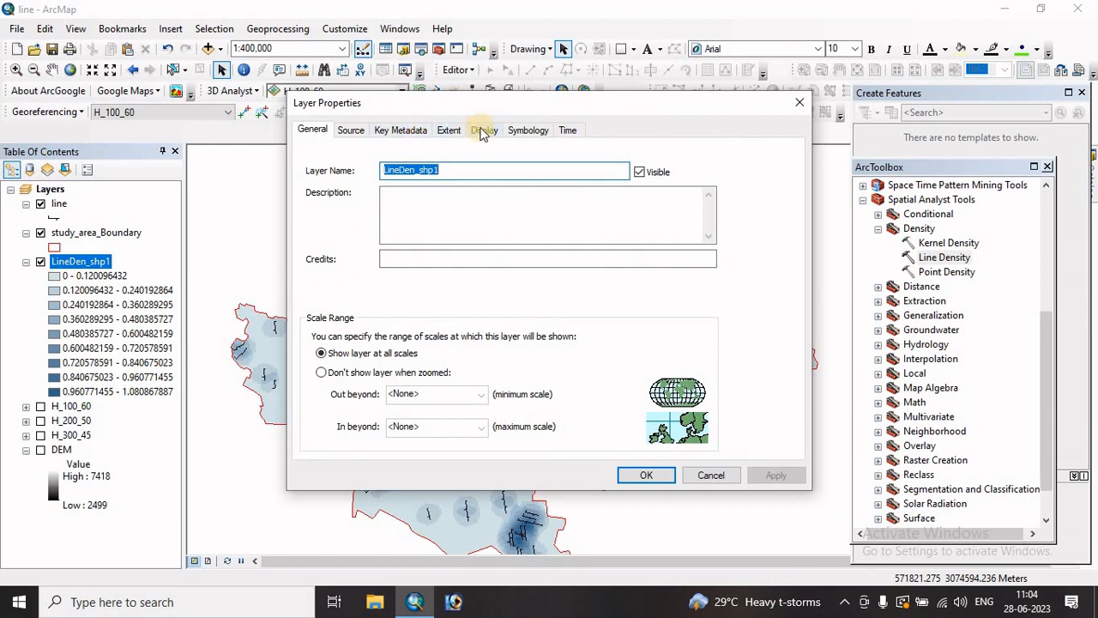
{"action": "left_click", "coordinate": [532, 130]}
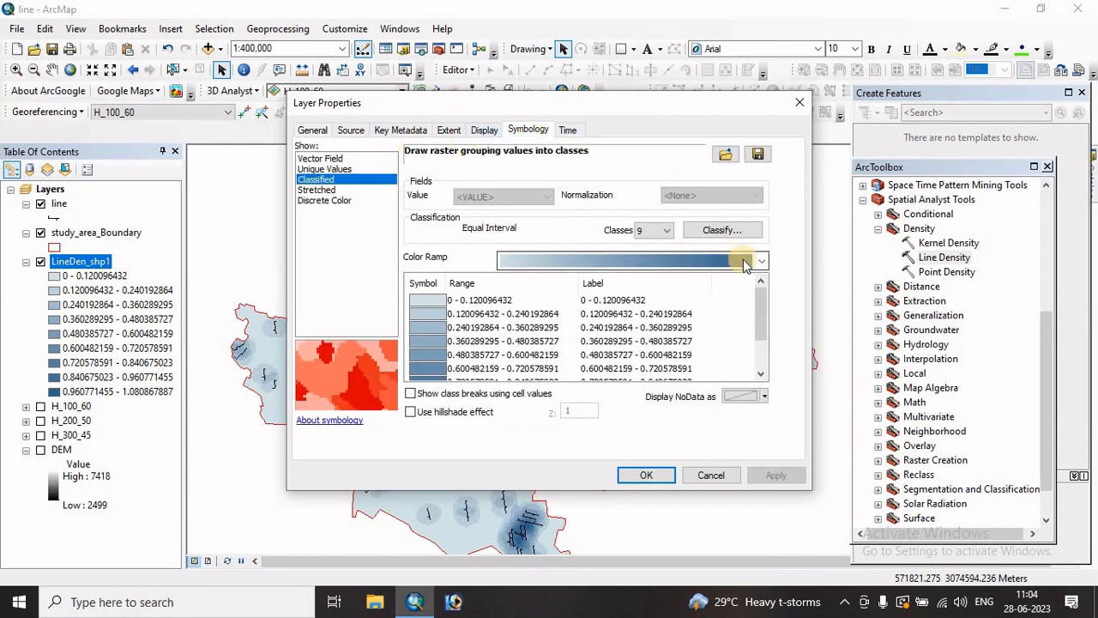
{"action": "left_click", "coordinate": [668, 231]}
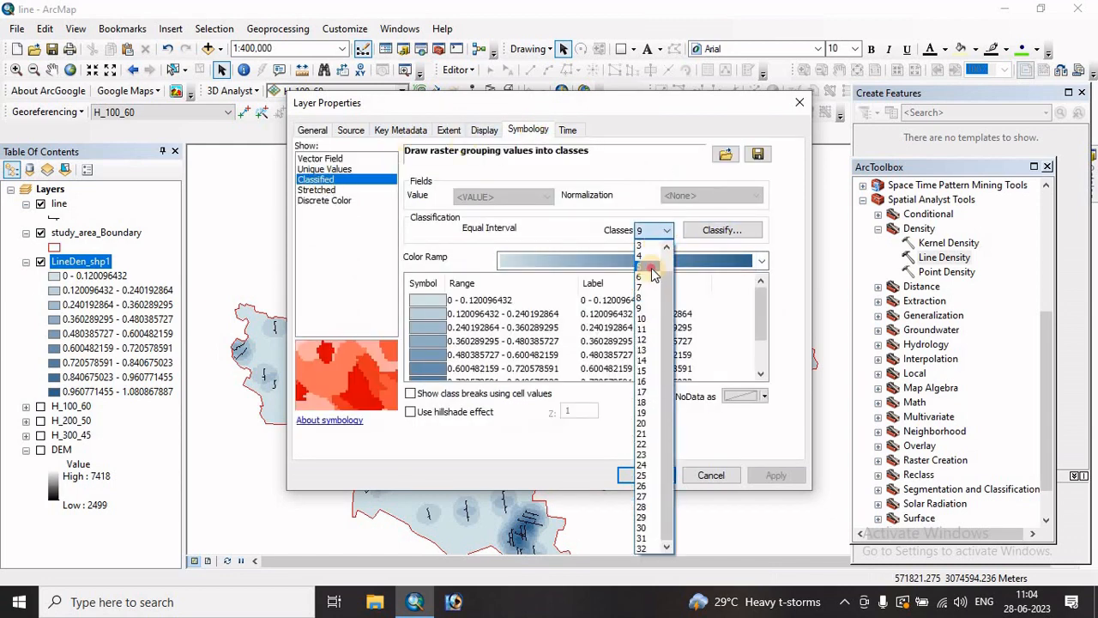
{"action": "left_click", "coordinate": [651, 268]}
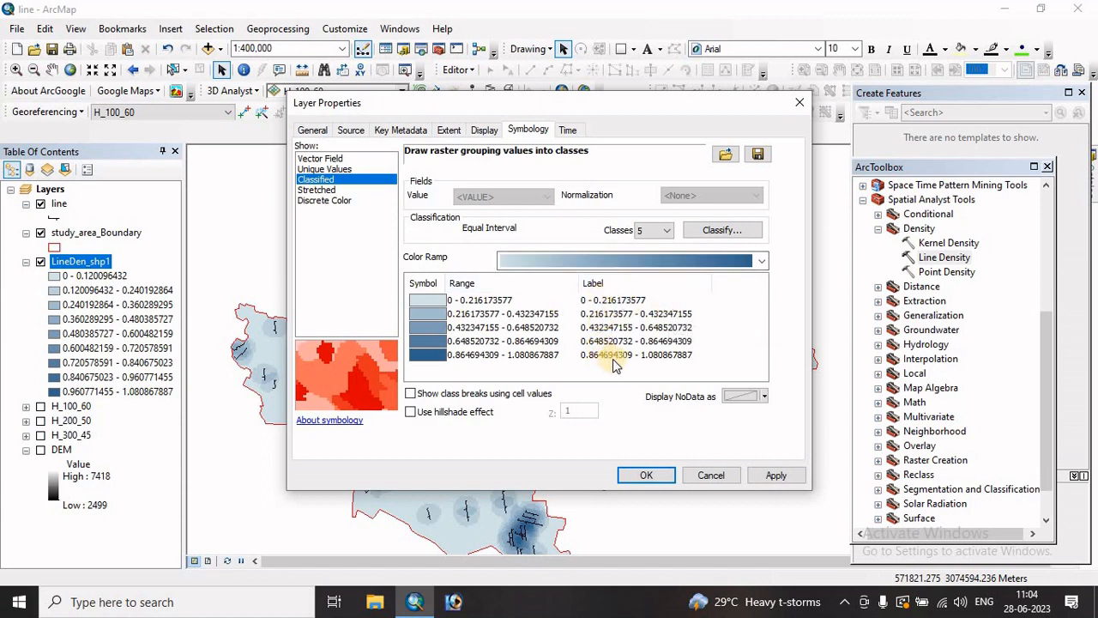
Format the class labels of the density raster as numeric values with 2 decimal places.
{"action": "left_click", "coordinate": [624, 284]}
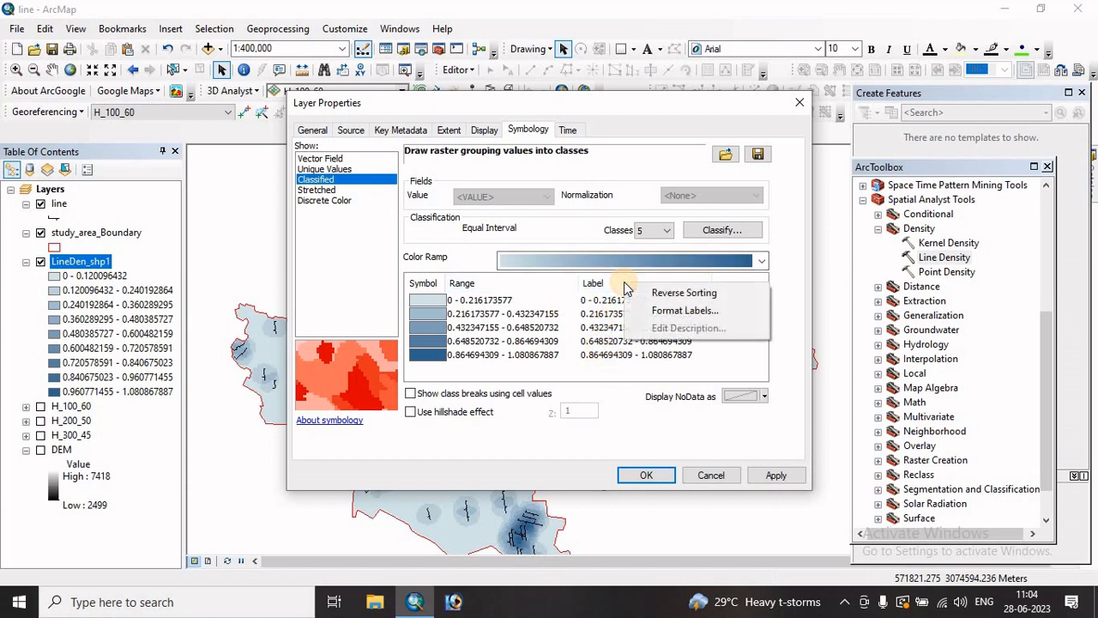
{"action": "left_click", "coordinate": [671, 313]}
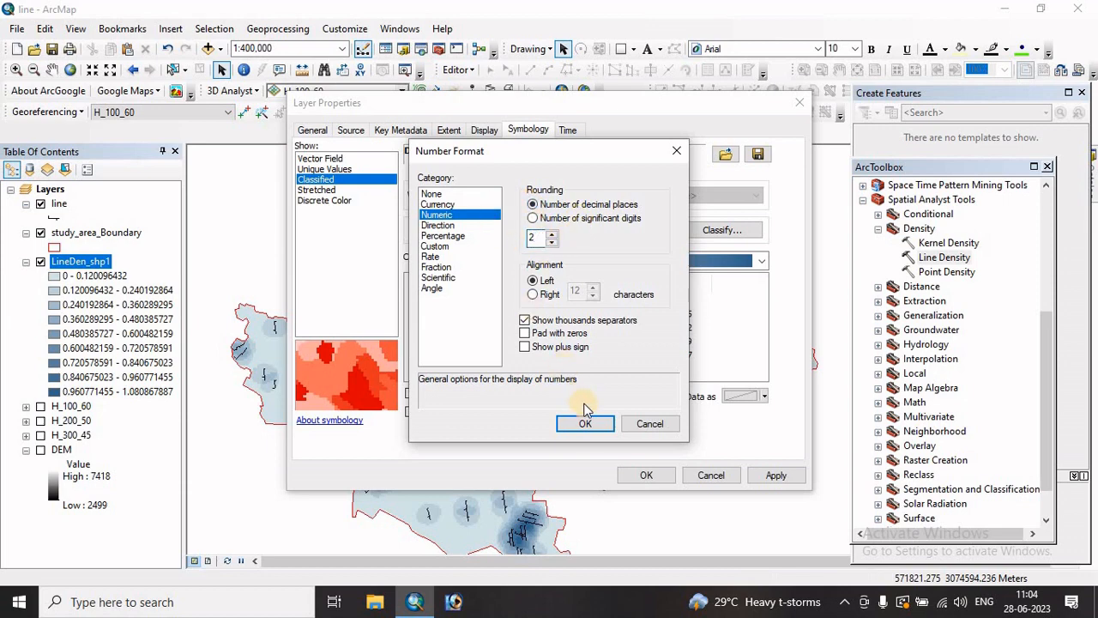
{"action": "left_click", "coordinate": [586, 425]}
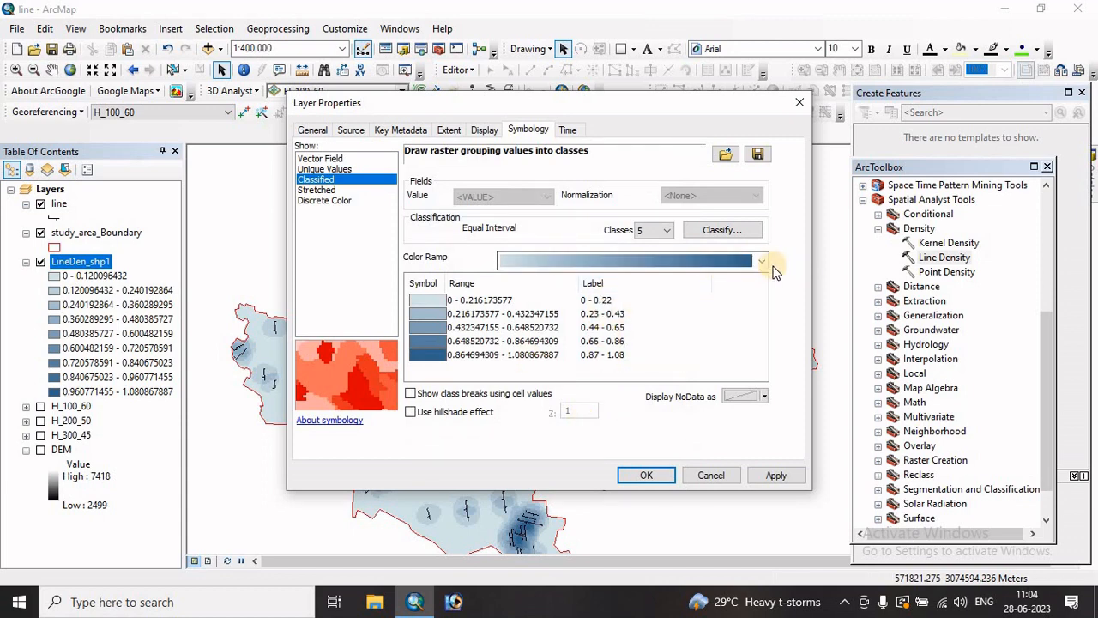
Apply the blue-to-yellow-to-red color ramp to the density classes and close the layer properties.
{"action": "left_click", "coordinate": [761, 260]}
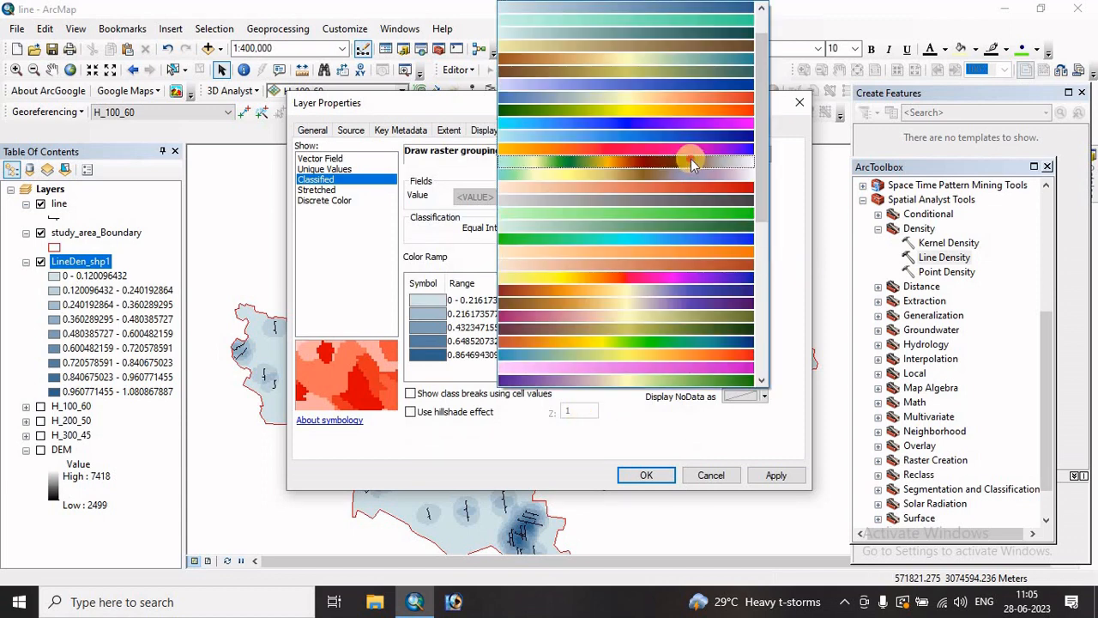
{"action": "left_click", "coordinate": [693, 163]}
{"action": "left_click", "coordinate": [762, 259]}
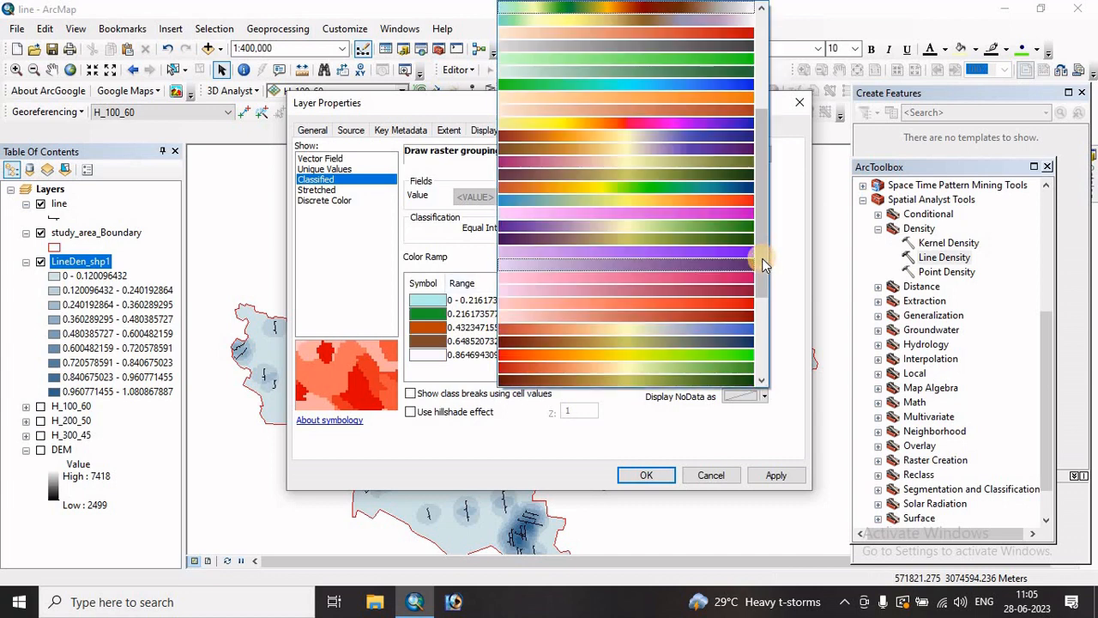
{"action": "left_click", "coordinate": [693, 204]}
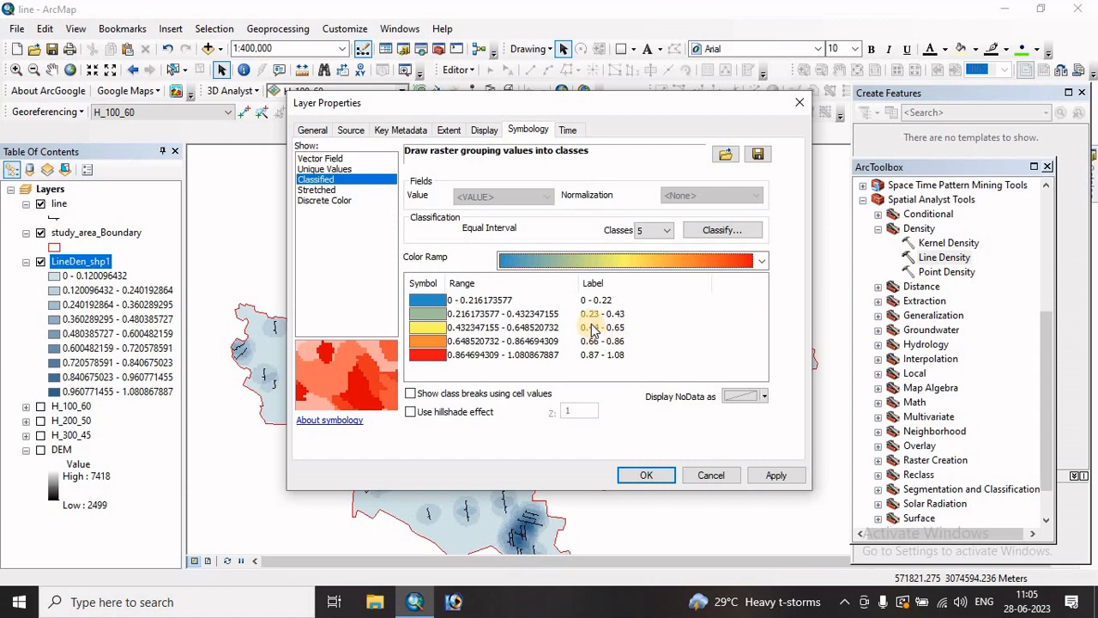
{"action": "left_click", "coordinate": [780, 476]}
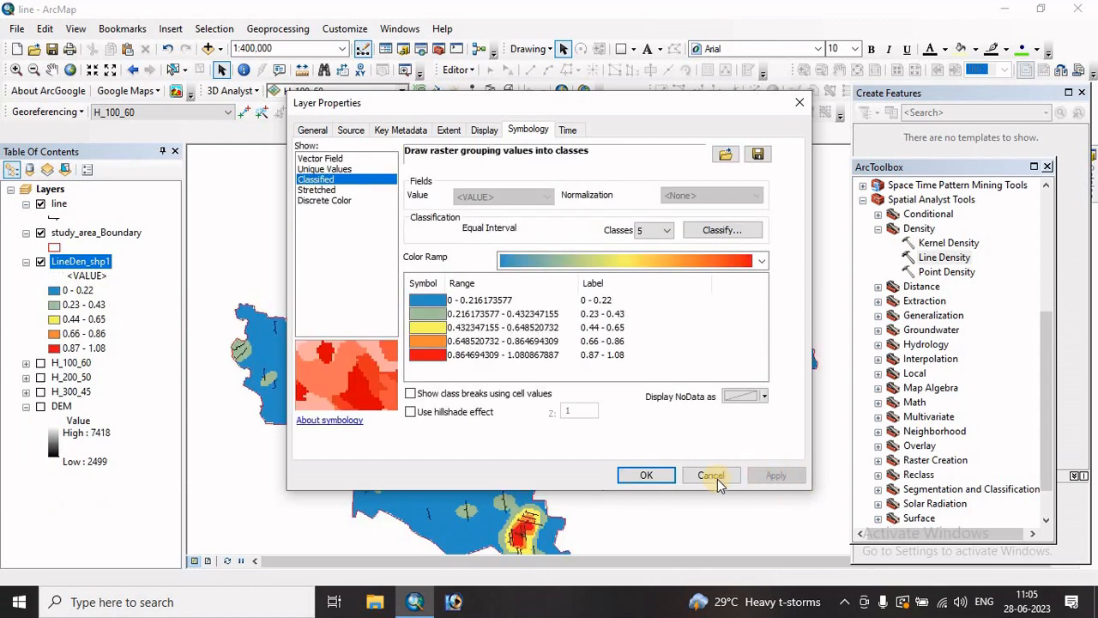
{"action": "left_click", "coordinate": [641, 477]}
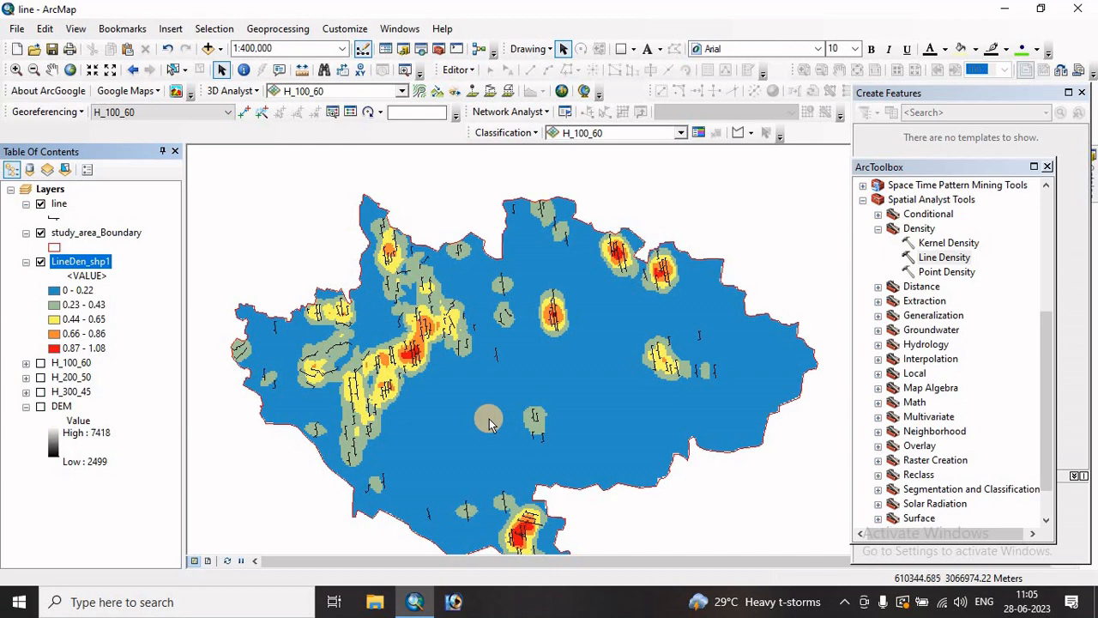
{"action": "scroll", "coordinate": [489, 421], "scroll_direction": "up", "scroll_amount": 1}
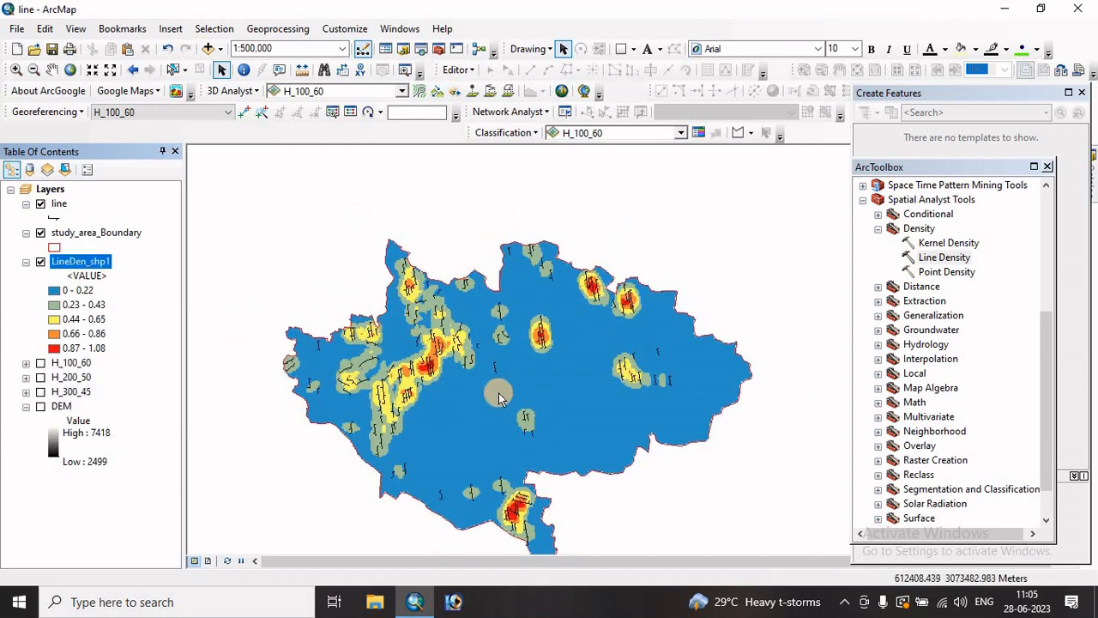
Change the color ramp of the LineDen_shp1 density classes to red-orange-yellow-green-blue and accept the layer properties.
{"action": "left_click_drag", "start_coordinate": [462, 421], "coordinate": [461, 317]}
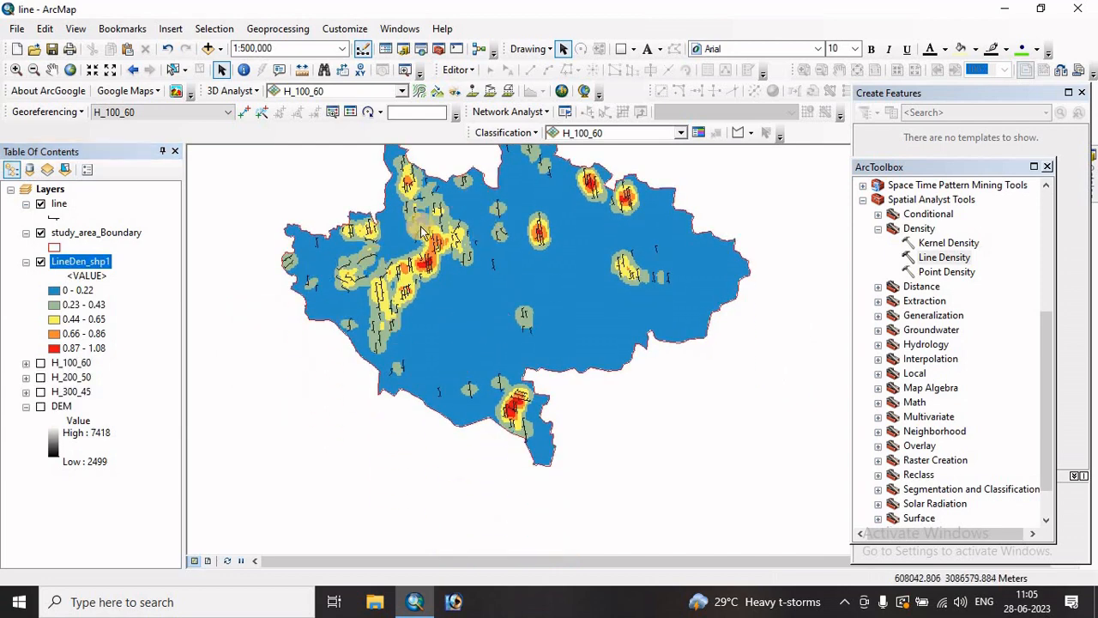
{"action": "scroll", "coordinate": [464, 221], "scroll_direction": "down", "scroll_amount": 1}
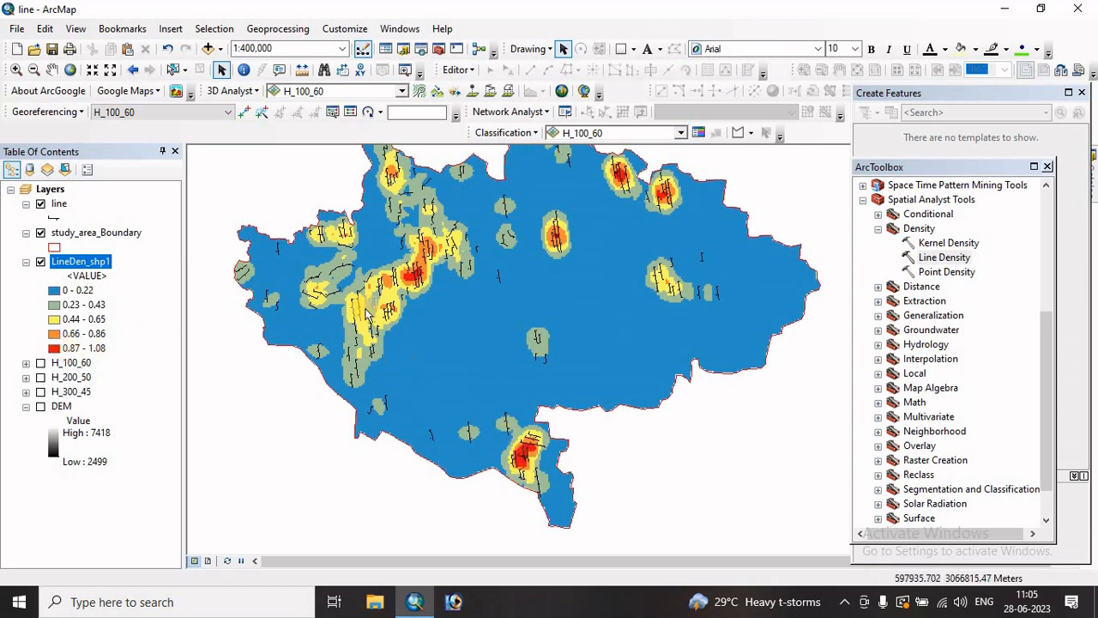
{"action": "scroll", "coordinate": [604, 324], "scroll_direction": "up", "scroll_amount": 1}
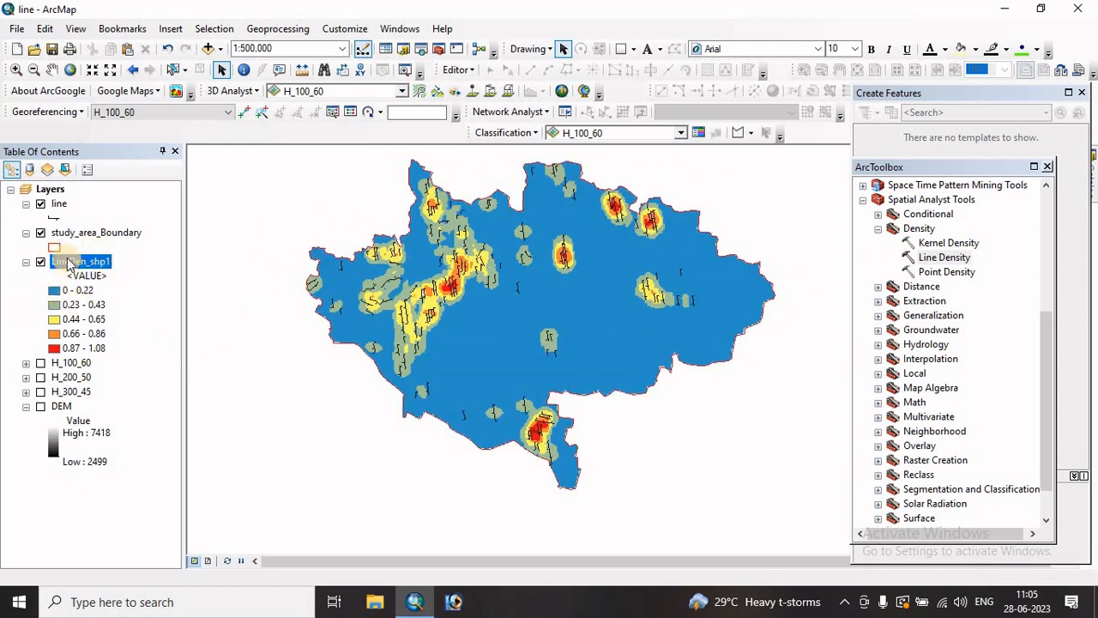
{"action": "right_click", "coordinate": [68, 264]}
{"action": "left_click", "coordinate": [117, 494]}
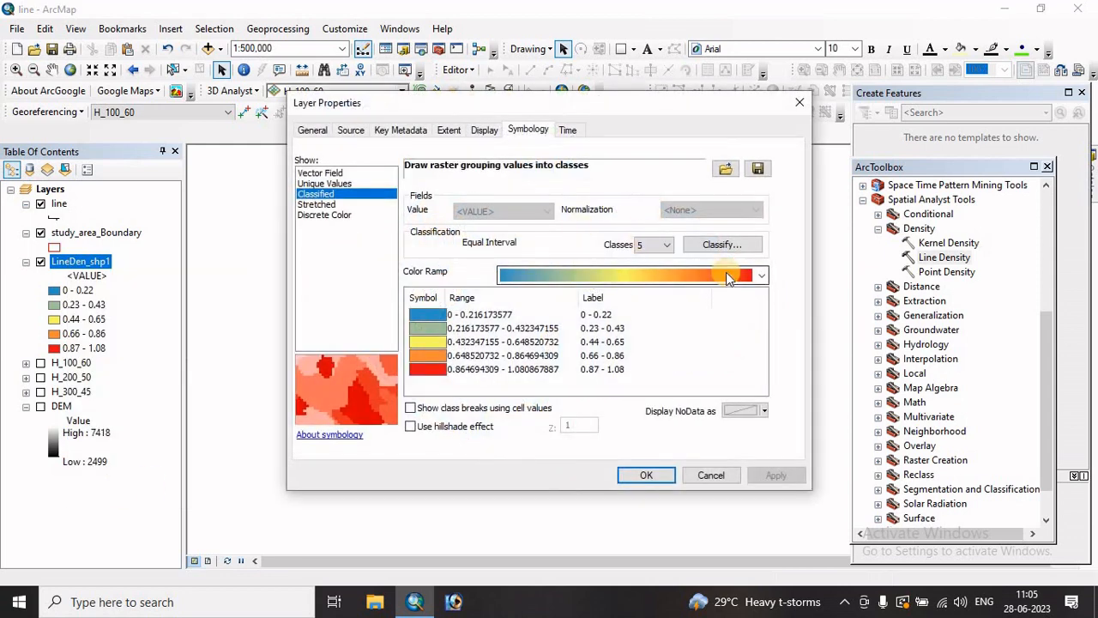
{"action": "left_click", "coordinate": [761, 275]}
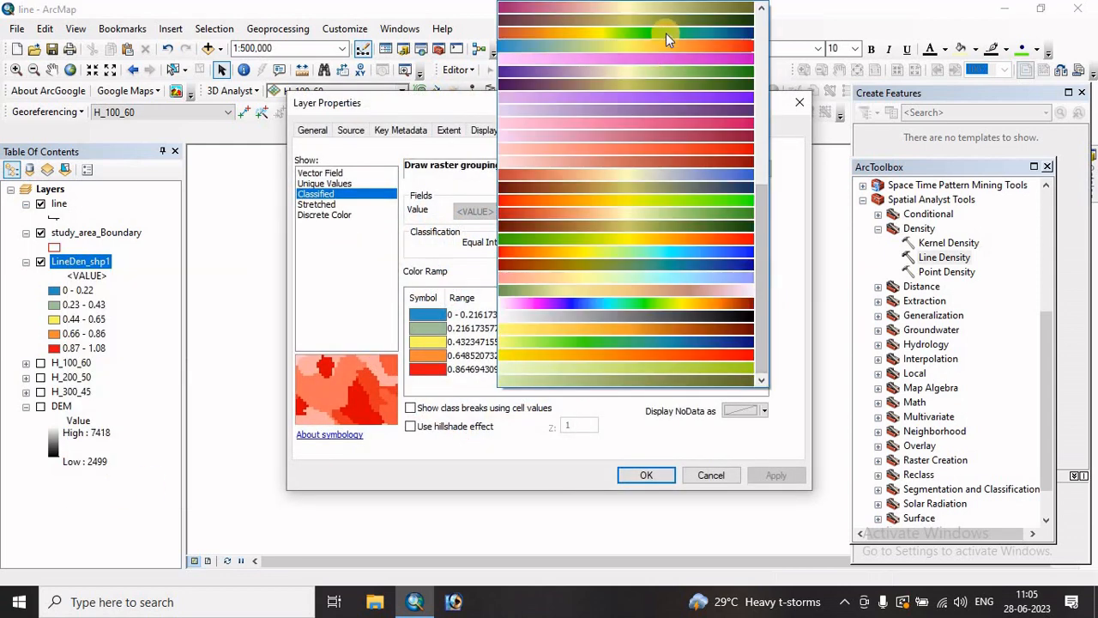
{"action": "left_click", "coordinate": [686, 176]}
{"action": "left_click", "coordinate": [775, 474]}
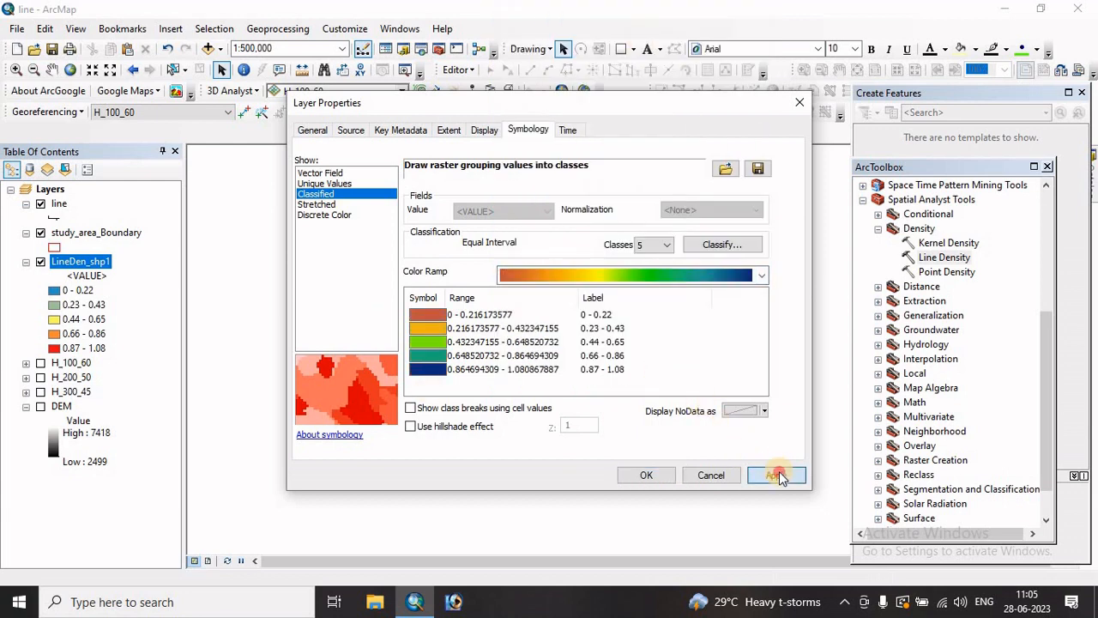
{"action": "left_click", "coordinate": [645, 475]}
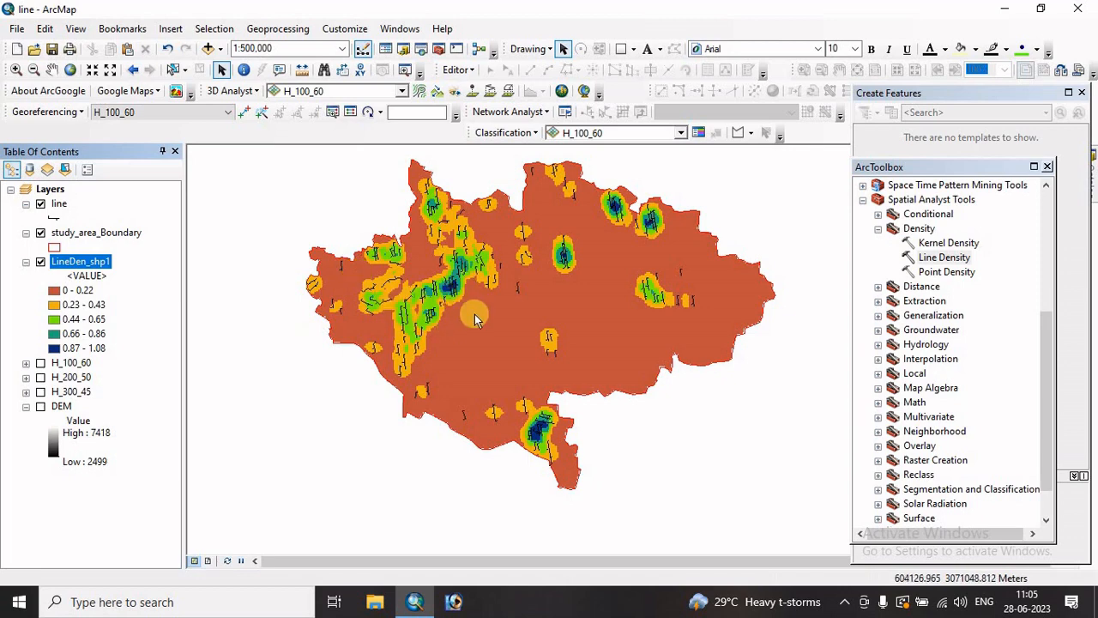
Turn off the line layer to show the classified density raster without the digitized lineaments.
{"action": "scroll", "coordinate": [442, 252], "scroll_direction": "down", "scroll_amount": 2}
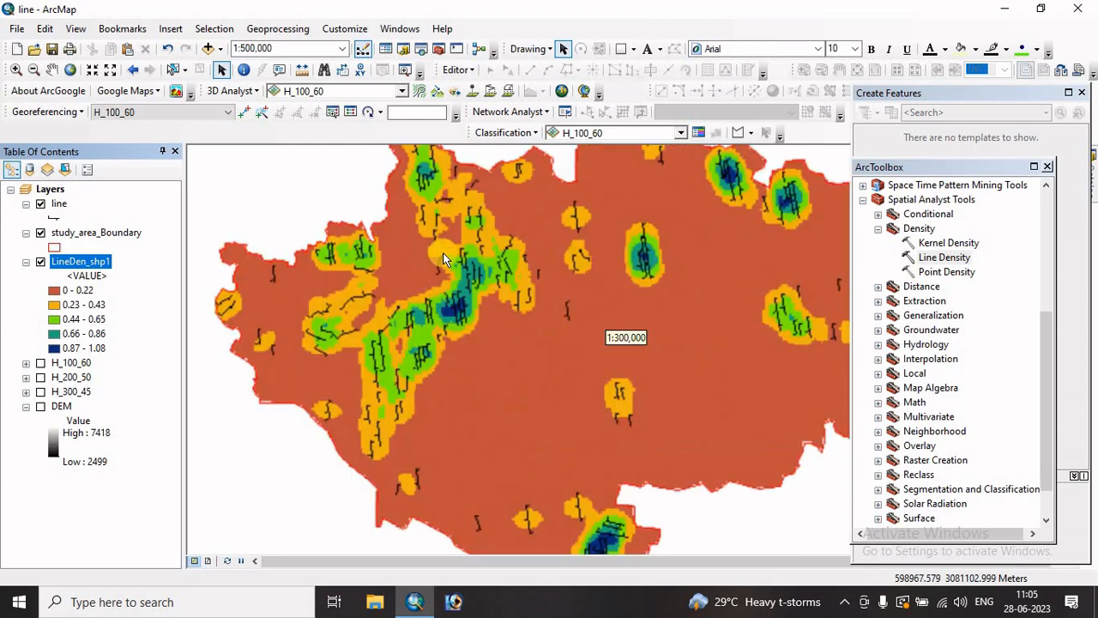
{"action": "scroll", "coordinate": [442, 252], "scroll_direction": "down", "scroll_amount": 6}
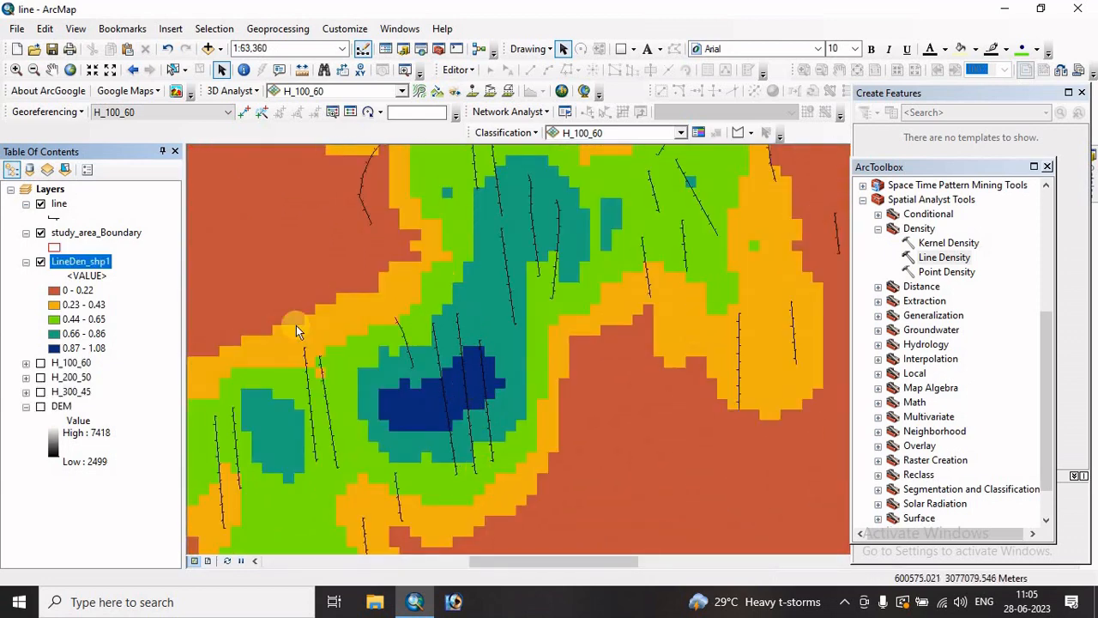
{"action": "left_click", "coordinate": [41, 204]}
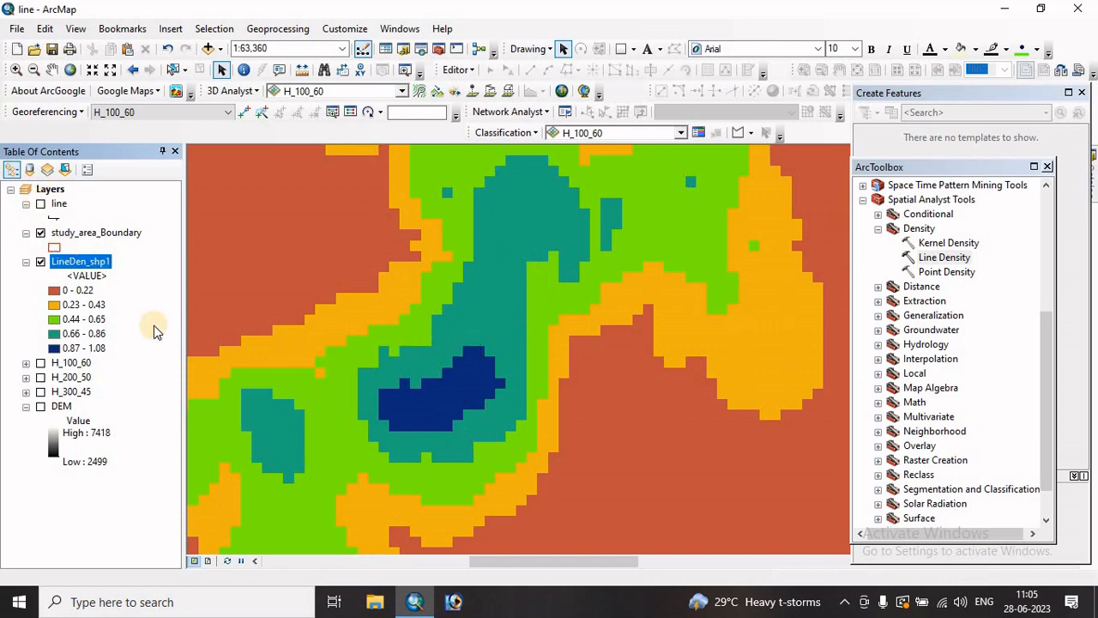
{"action": "scroll", "coordinate": [475, 421], "scroll_direction": "down", "scroll_amount": 2}
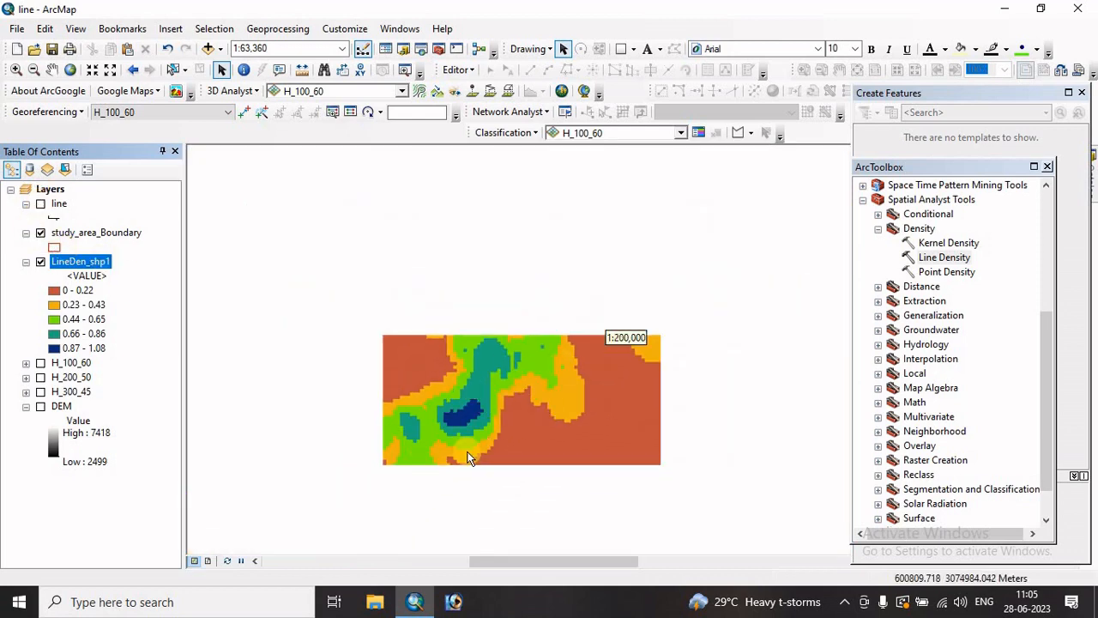